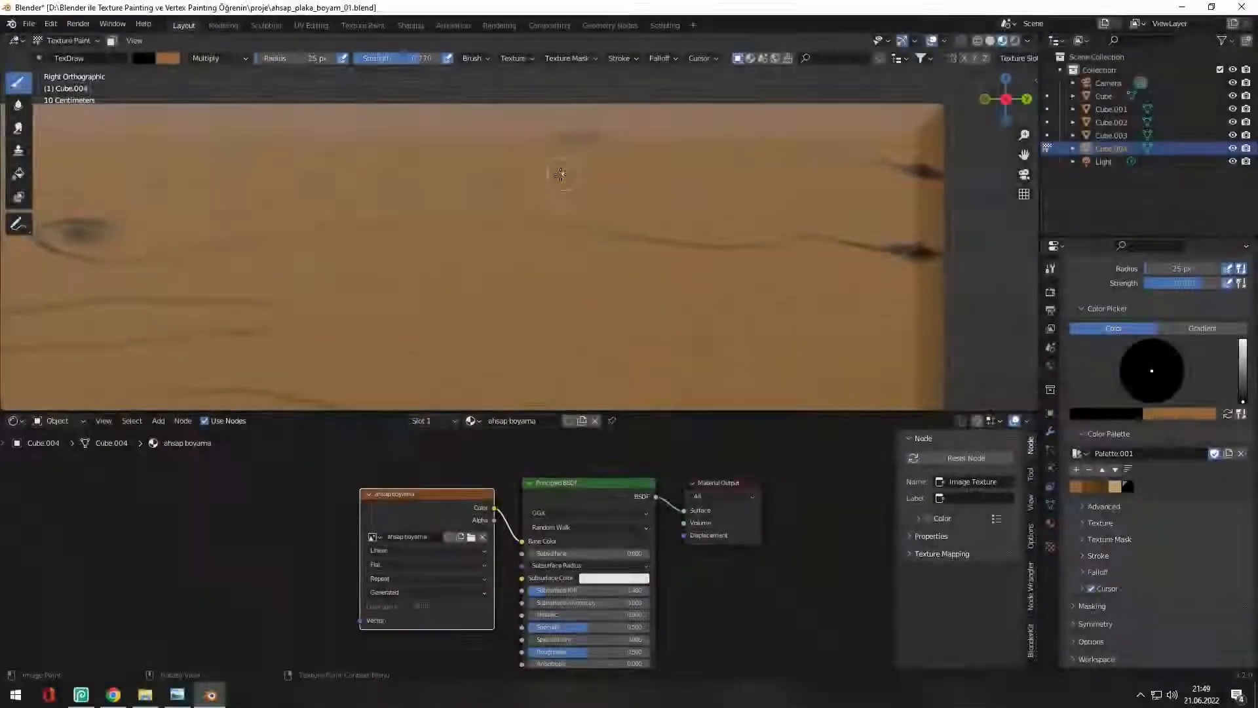
{"action": "middle_click_drag", "start_coordinate": [395, 286], "coordinate": [486, 98], "text": "shift"}
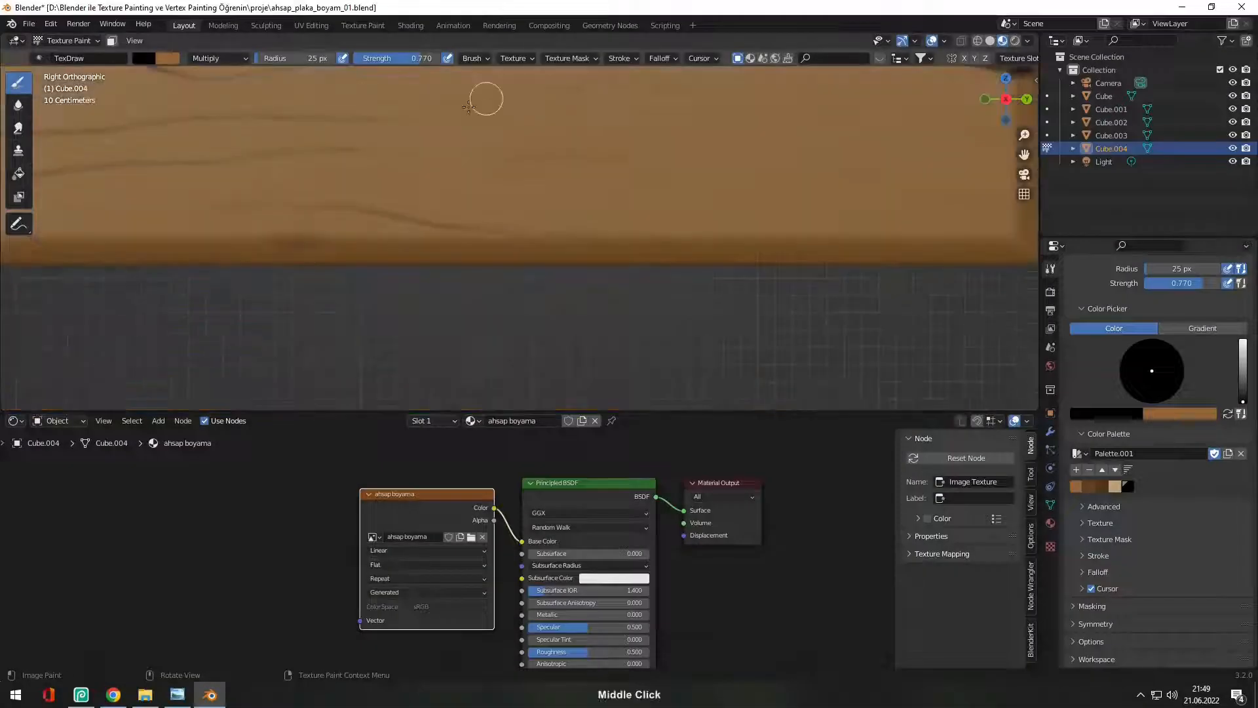
{"action": "middle_click_drag", "start_coordinate": [749, 221], "coordinate": [1112, 362], "text": "shift"}
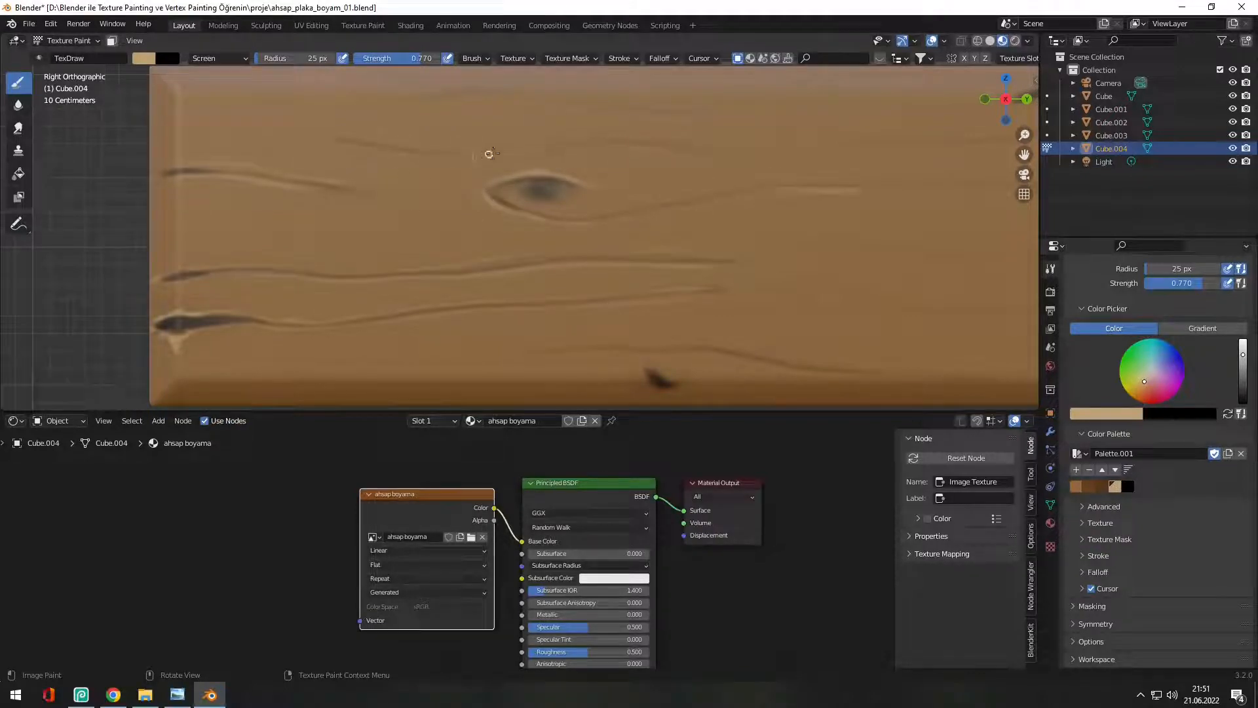
{"action": "scroll", "coordinate": [699, 208], "scroll_direction": "down", "scroll_amount": 7}
{"action": "scroll", "coordinate": [325, 217], "scroll_direction": "up", "scroll_amount": 7}
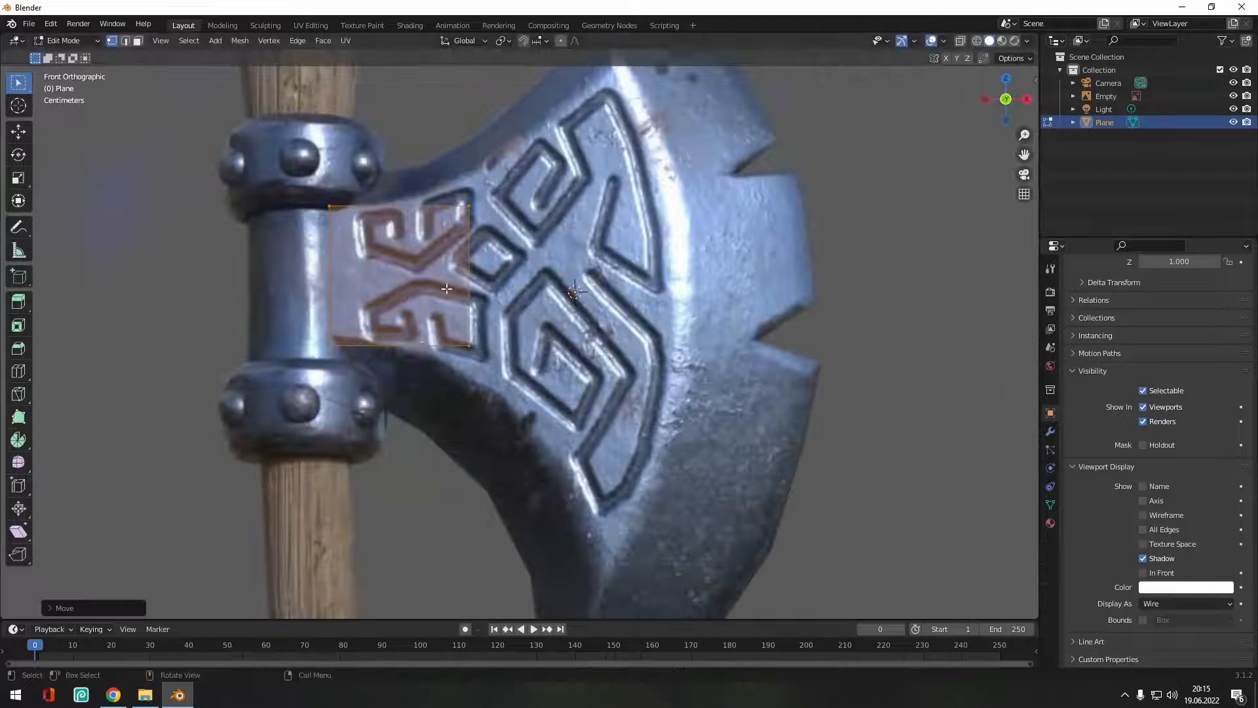
Extrude the plane's edge along the engraved axe head reference and scale the new edge
{"action": "key", "text": "e"}
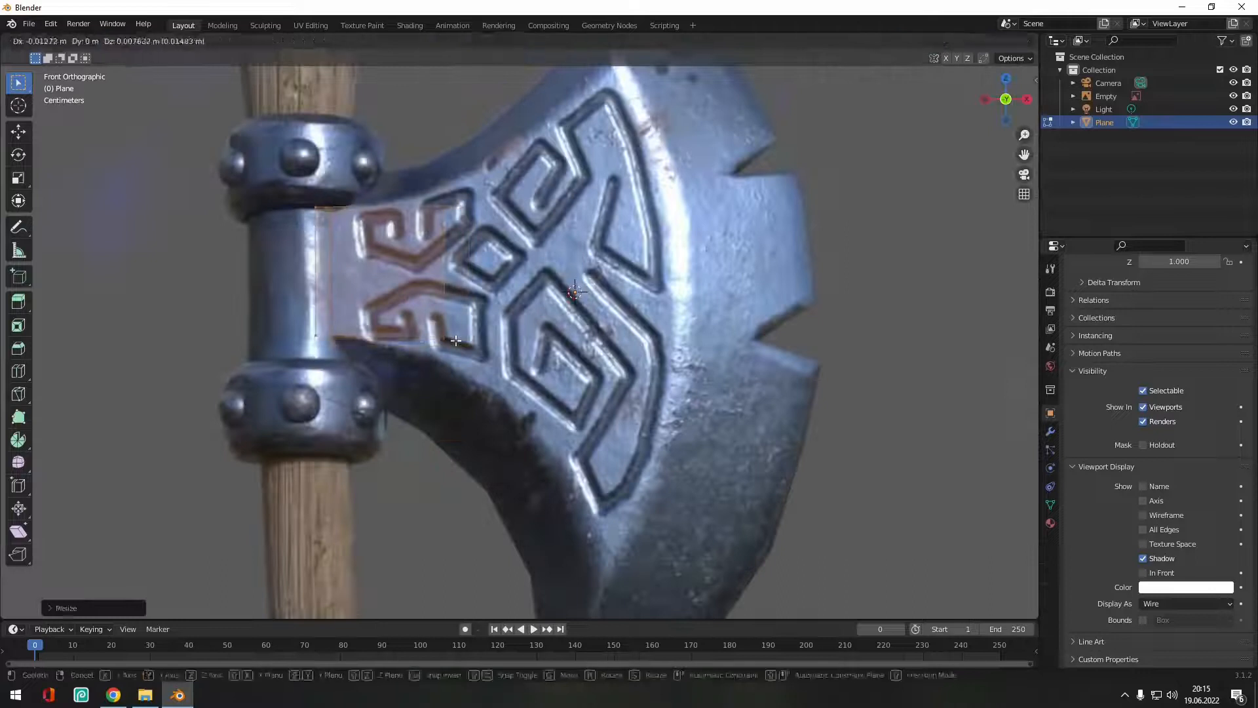
{"action": "key", "text": "s"}
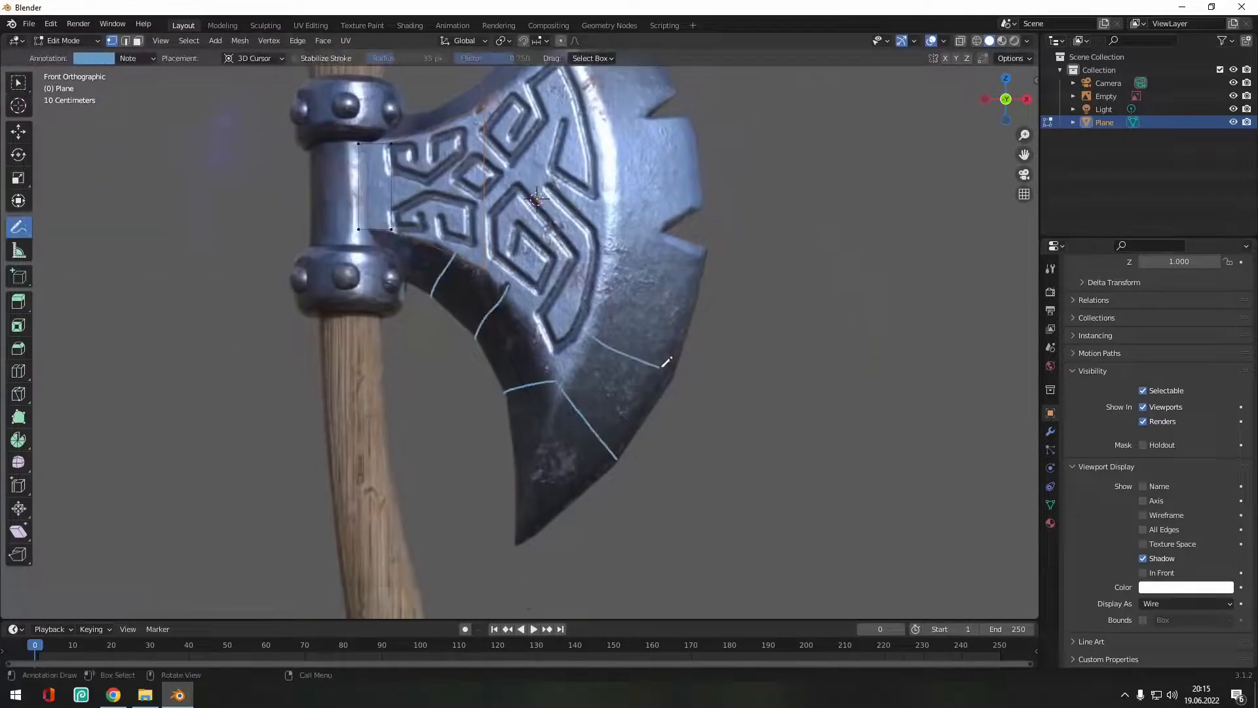
Sketch annotation guide lines across the upper tip and upper neck of the axe blade reference
{"action": "middle_click_drag", "start_coordinate": [650, 120], "coordinate": [685, 236], "text": "shift"}
{"action": "left_click_drag", "start_coordinate": [628, 90], "coordinate": [598, 152]}
{"action": "left_click_drag", "start_coordinate": [464, 228], "coordinate": [469, 239]}
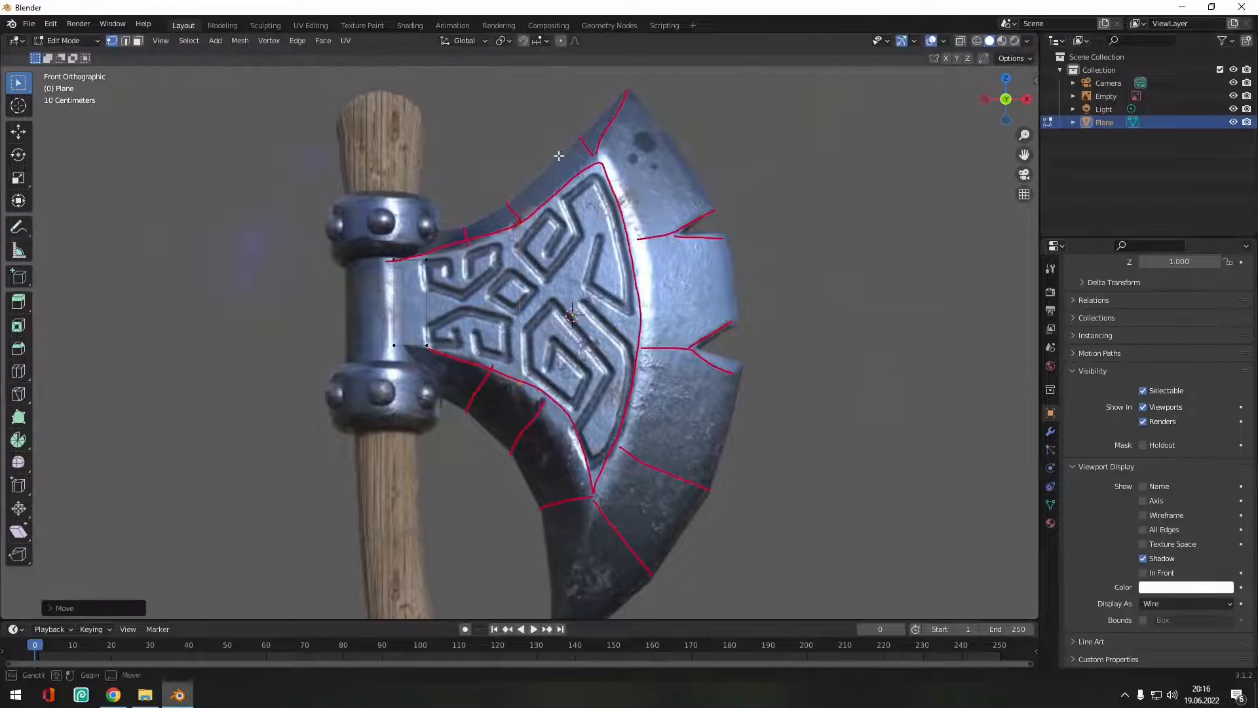
Move the selected plane vertices toward the traced lower outline of the blade and undo the last edit
{"action": "key", "text": "w"}
{"action": "key", "text": "g"}
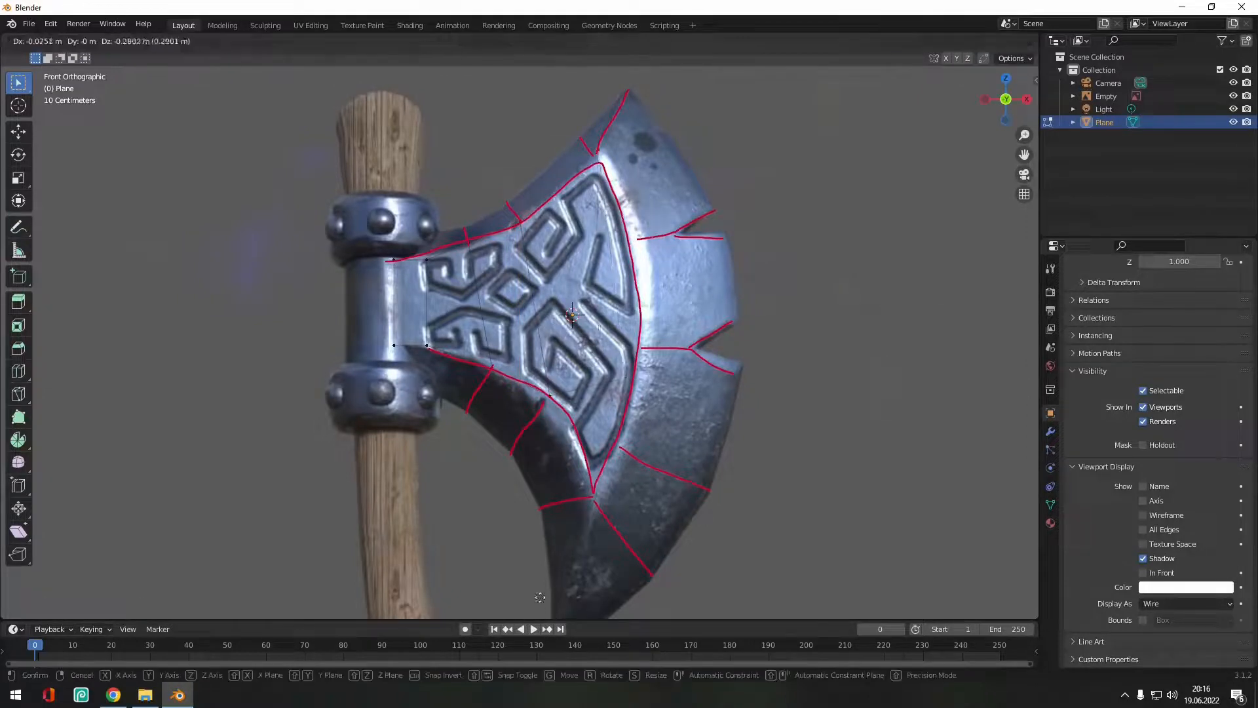
{"action": "left_click", "coordinate": [540, 597]}
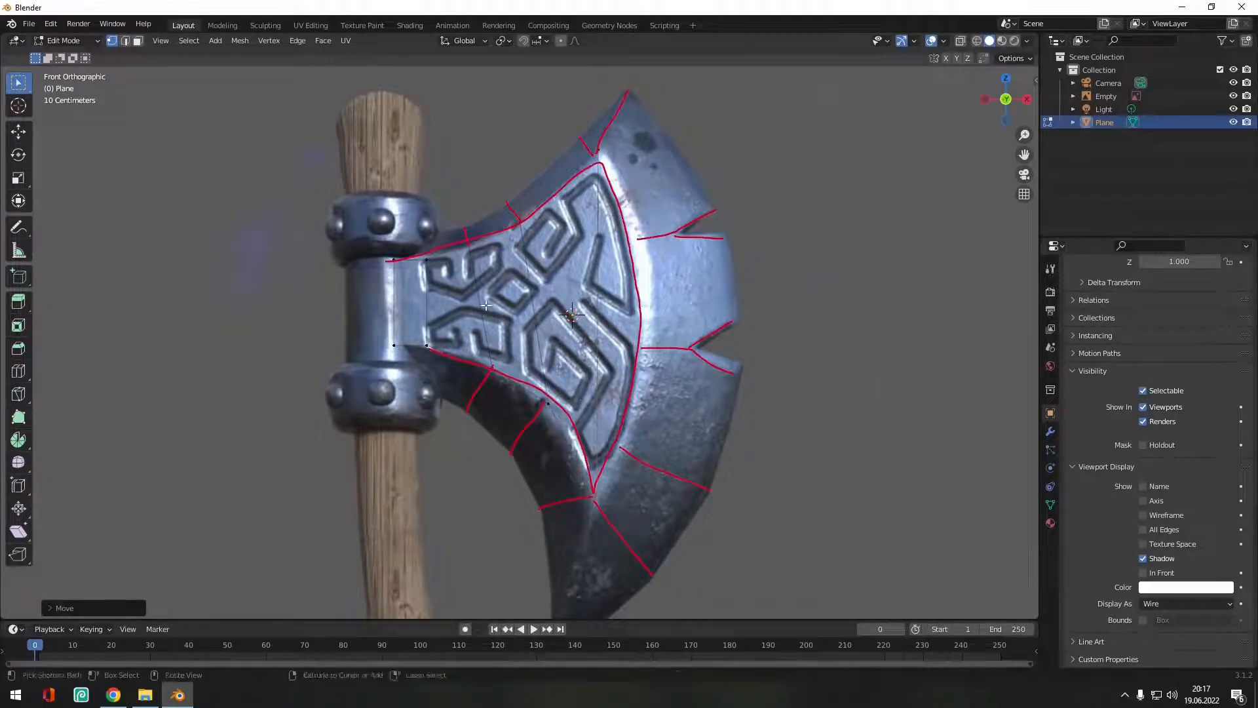
{"action": "key", "text": "ctrl+z"}
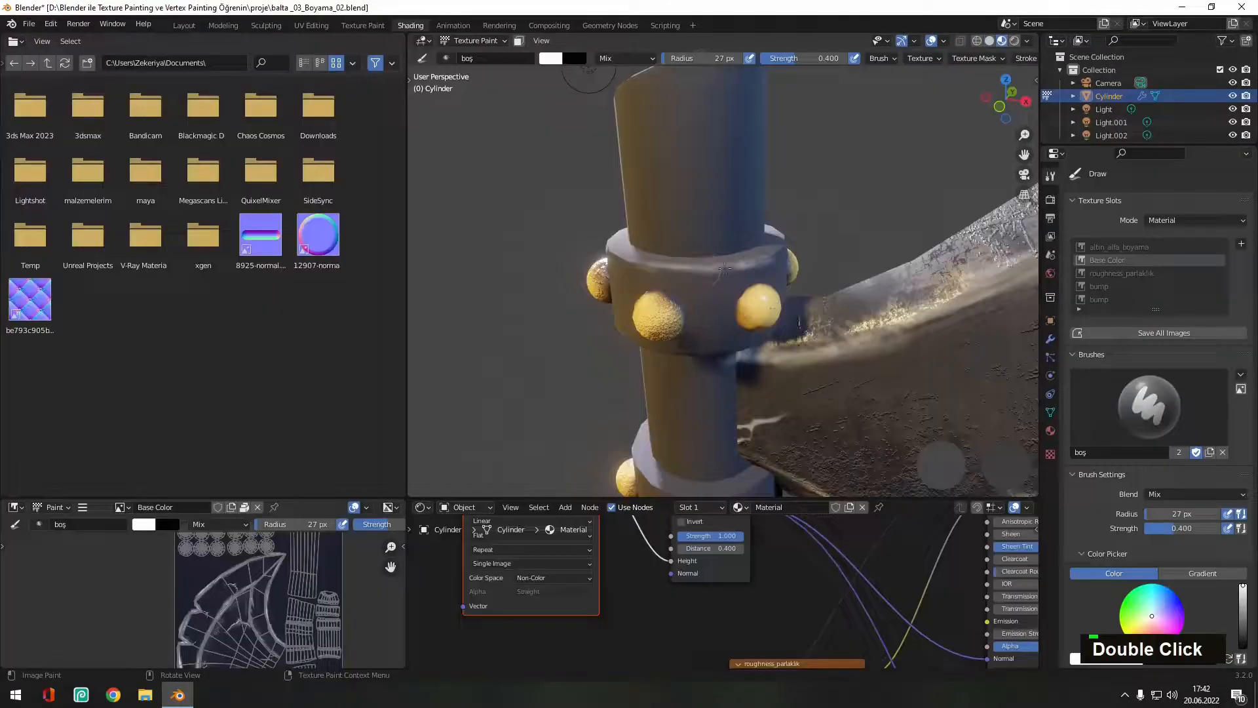
{"action": "mouse_move", "coordinate": [754, 262]}
{"action": "middle_mouse_down"}
{"action": "mouse_move", "coordinate": [776, 278]}
{"action": "mouse_move", "coordinate": [702, 335]}
{"action": "mouse_move", "coordinate": [812, 242]}
{"action": "mouse_move", "coordinate": [764, 245]}
{"action": "mouse_move", "coordinate": [778, 309]}
{"action": "mouse_move", "coordinate": [760, 321]}
{"action": "middle_mouse_up"}
{"action": "scroll", "coordinate": [760, 321], "scroll_direction": "up", "scroll_amount": 2}
{"action": "middle_click_drag", "start_coordinate": [761, 322], "coordinate": [569, 313], "text": "shift"}
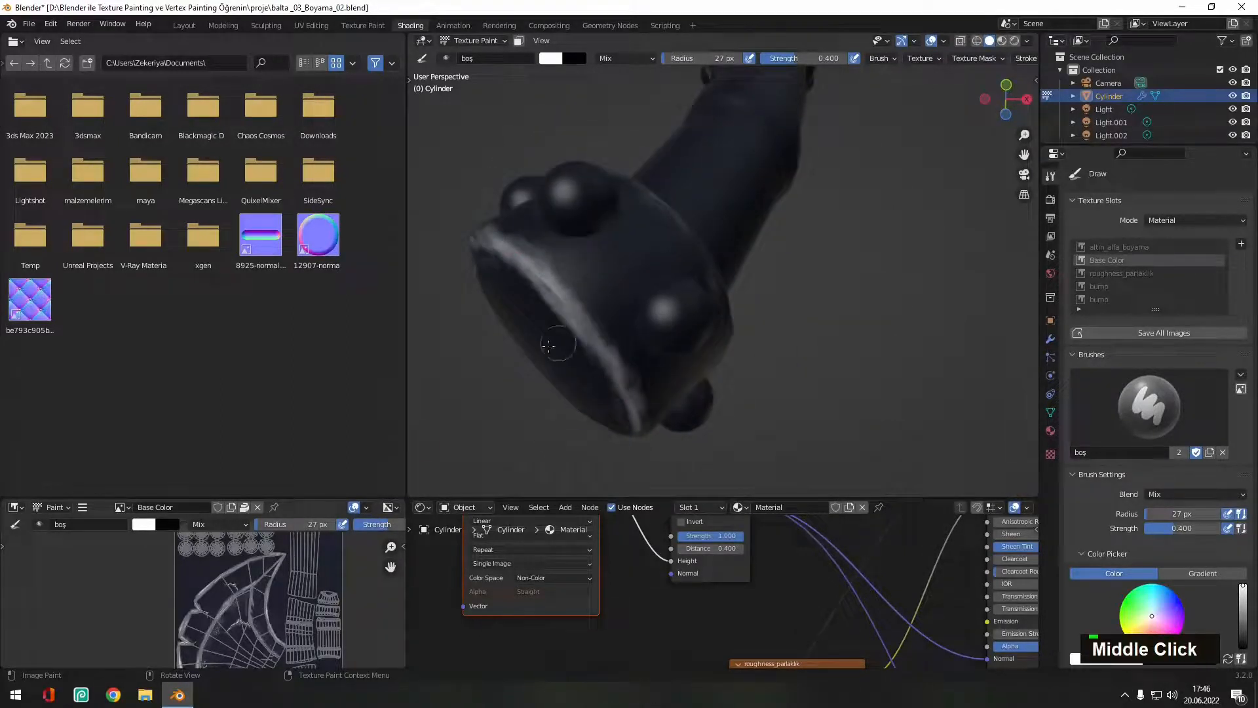
{"action": "middle_click_drag", "start_coordinate": [301, 637], "coordinate": [223, 598]}
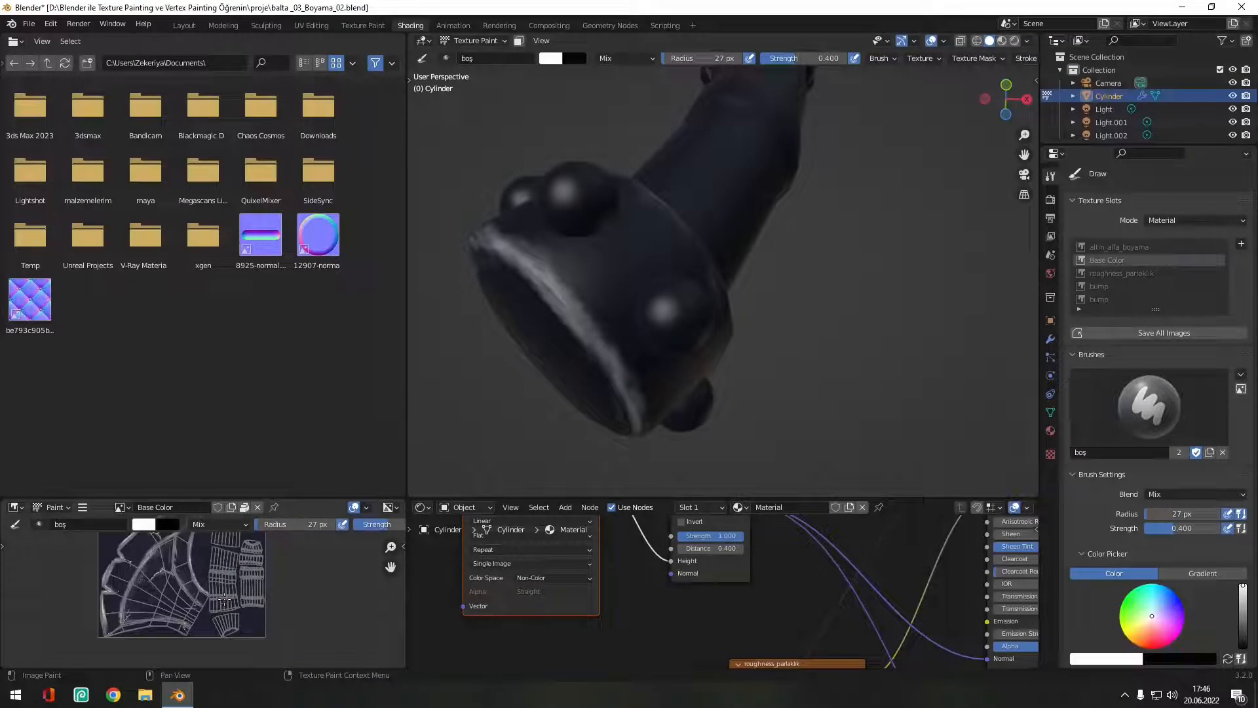
Show the axe in material preview and make bump the active paint texture for the collars
{"action": "scroll", "coordinate": [629, 169], "scroll_direction": "down", "scroll_amount": 6}
{"action": "middle_click_drag", "start_coordinate": [629, 169], "coordinate": [537, 328], "text": "shift"}
{"action": "left_click", "coordinate": [1000, 40]}
{"action": "mouse_move", "coordinate": [754, 85]}
{"action": "middle_mouse_down"}
{"action": "mouse_move", "coordinate": [678, 148]}
{"action": "mouse_move", "coordinate": [679, 221]}
{"action": "mouse_move", "coordinate": [793, 263]}
{"action": "middle_mouse_up"}
{"action": "scroll", "coordinate": [678, 221], "scroll_direction": "up", "scroll_amount": 4}
{"action": "left_click", "coordinate": [1101, 286]}
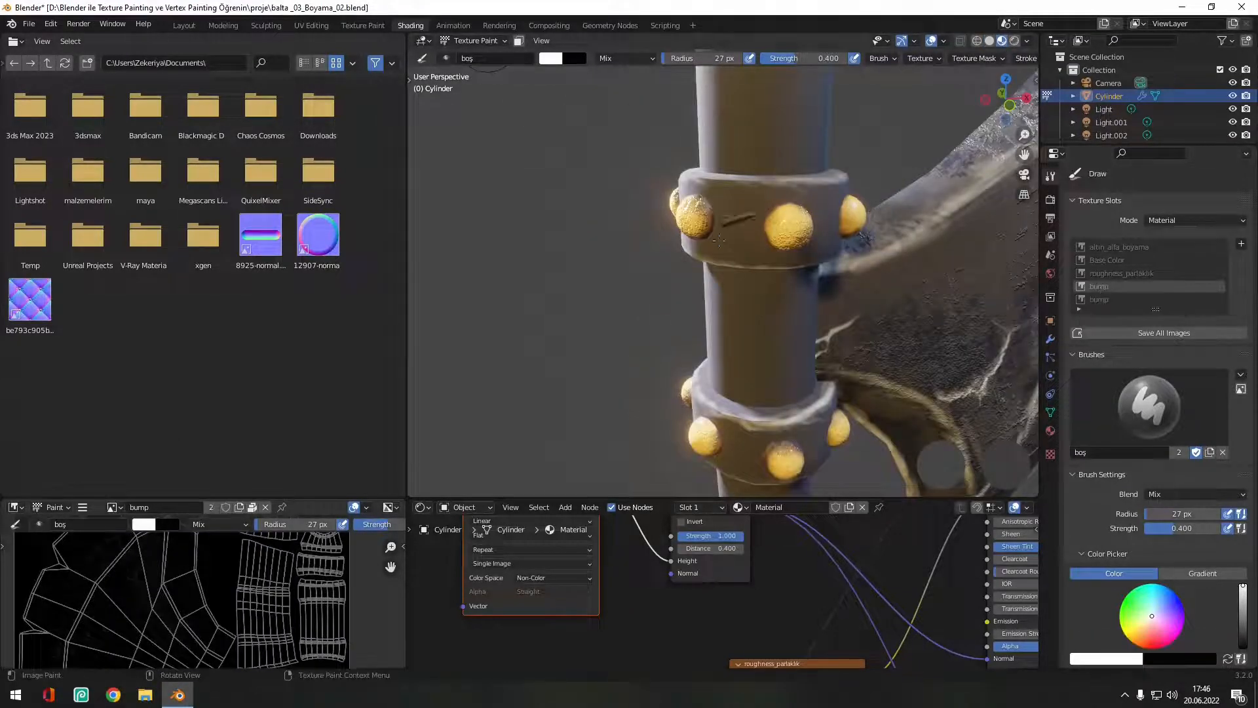
{"action": "scroll", "coordinate": [1153, 393], "scroll_direction": "down", "scroll_amount": 15}
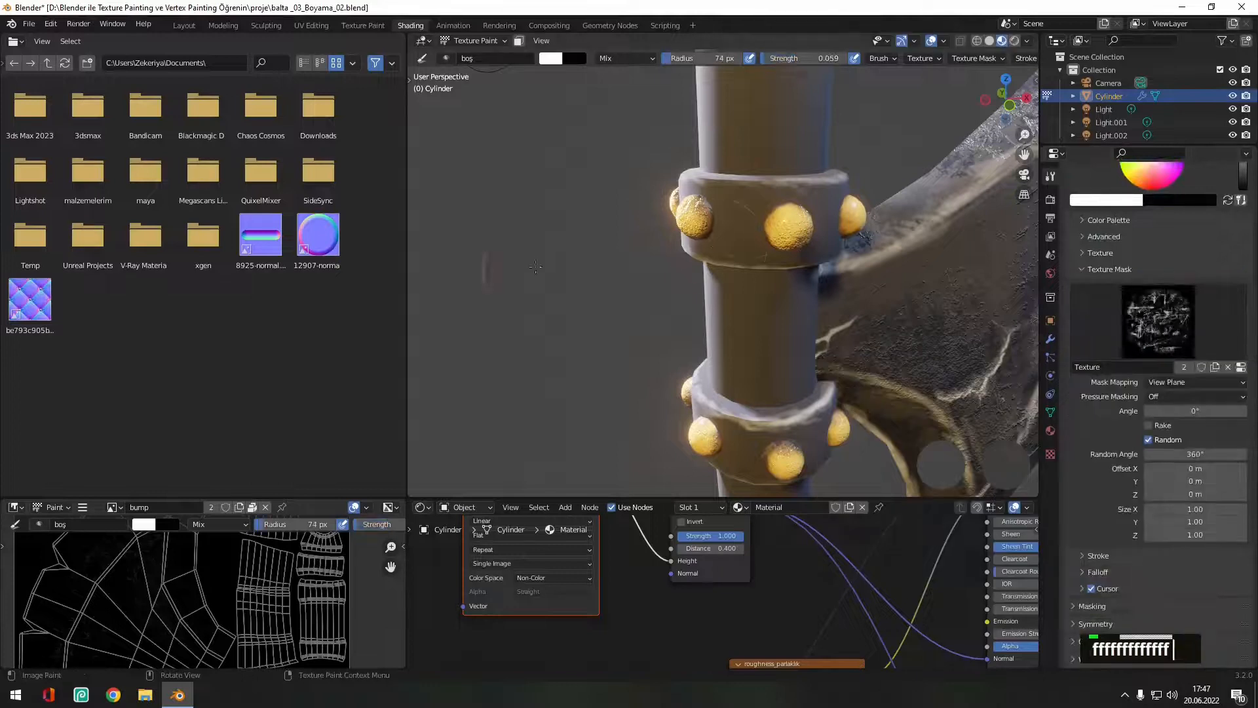
{"action": "scroll", "coordinate": [690, 258], "scroll_direction": "up", "scroll_amount": 2}
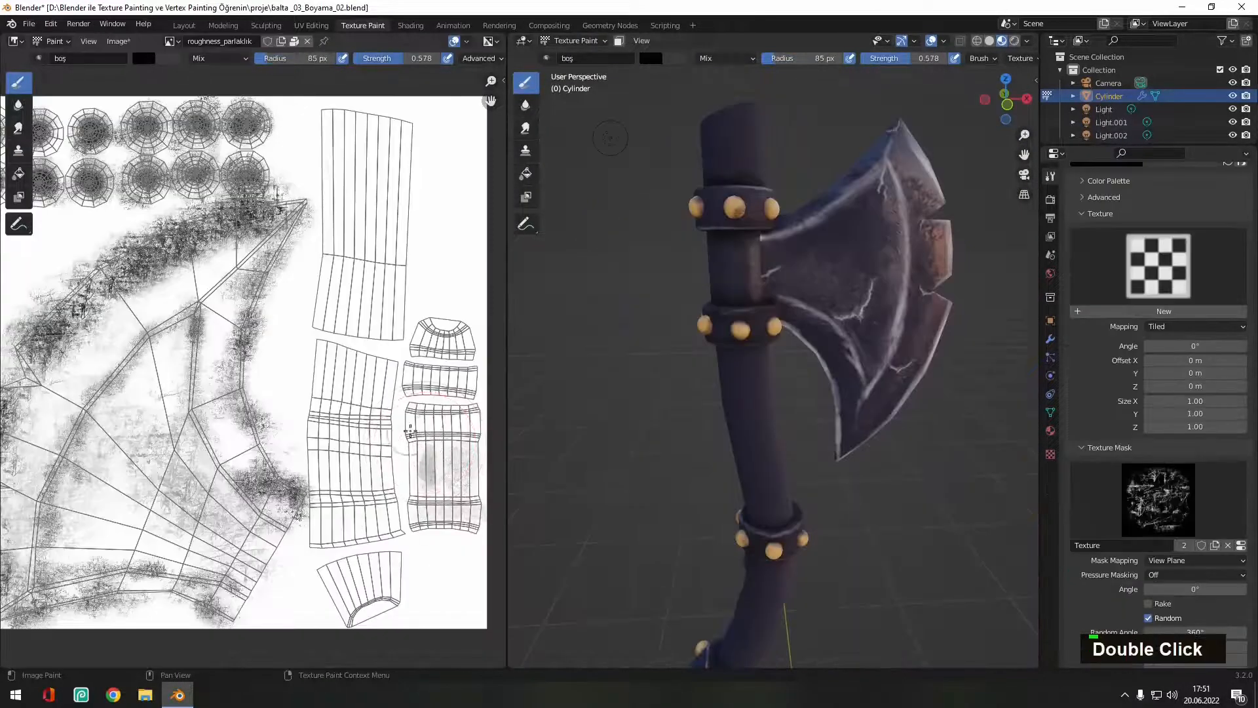
Set the brush radius to 37 px and shade the edges of the small collar UV islands on the roughness texture
{"action": "scroll", "coordinate": [410, 431], "scroll_direction": "up", "scroll_amount": 4}
{"action": "middle_click_drag", "start_coordinate": [411, 431], "coordinate": [229, 431], "text": "shift"}
{"action": "scroll", "coordinate": [229, 431], "scroll_direction": "up", "scroll_amount": 1}
{"action": "key", "text": "f"}
{"action": "left_click", "coordinate": [255, 444]}
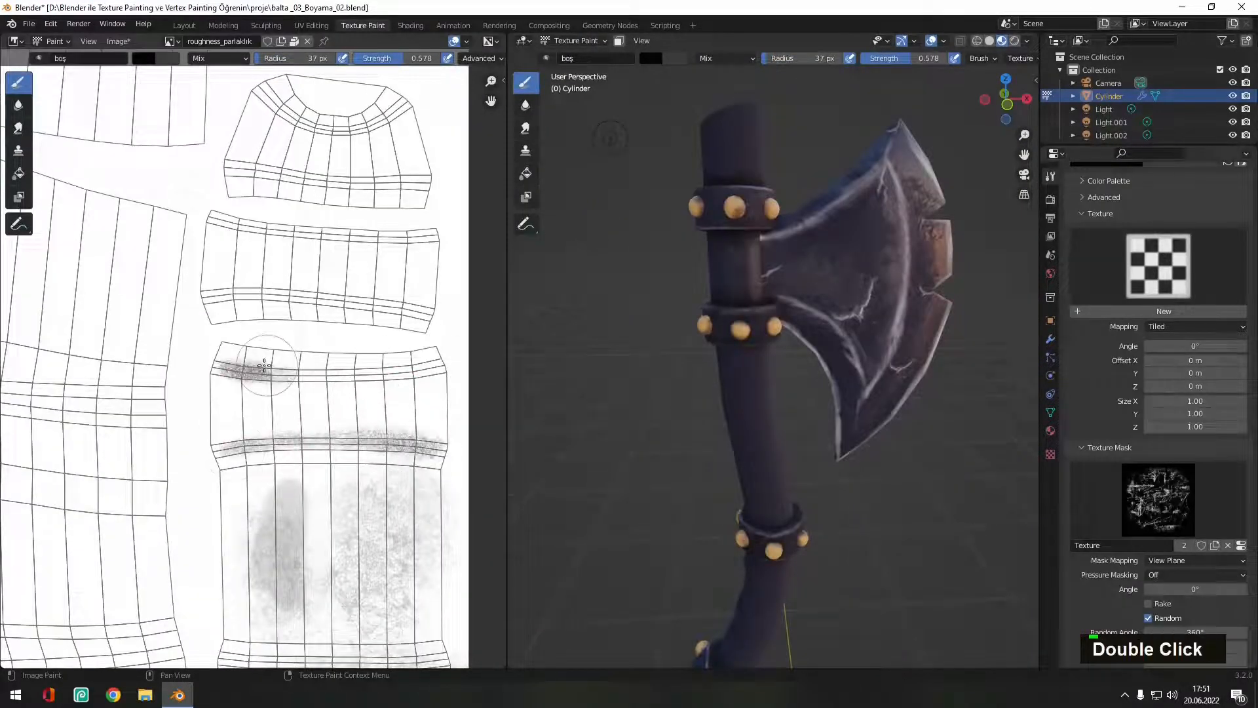
{"action": "scroll", "coordinate": [315, 373], "scroll_direction": "up", "scroll_amount": 1}
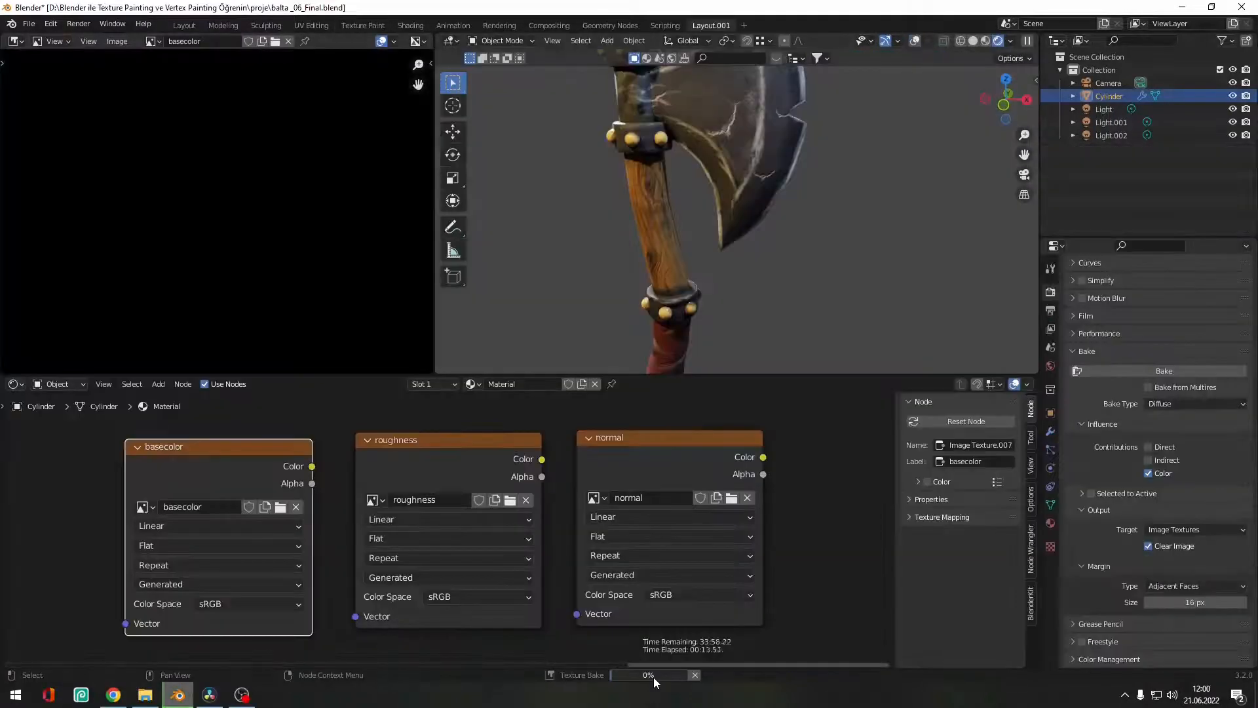
Bake the axe's Roughness pass into the roughness image texture node
{"action": "scroll", "coordinate": [274, 103], "scroll_direction": "down", "scroll_amount": 3}
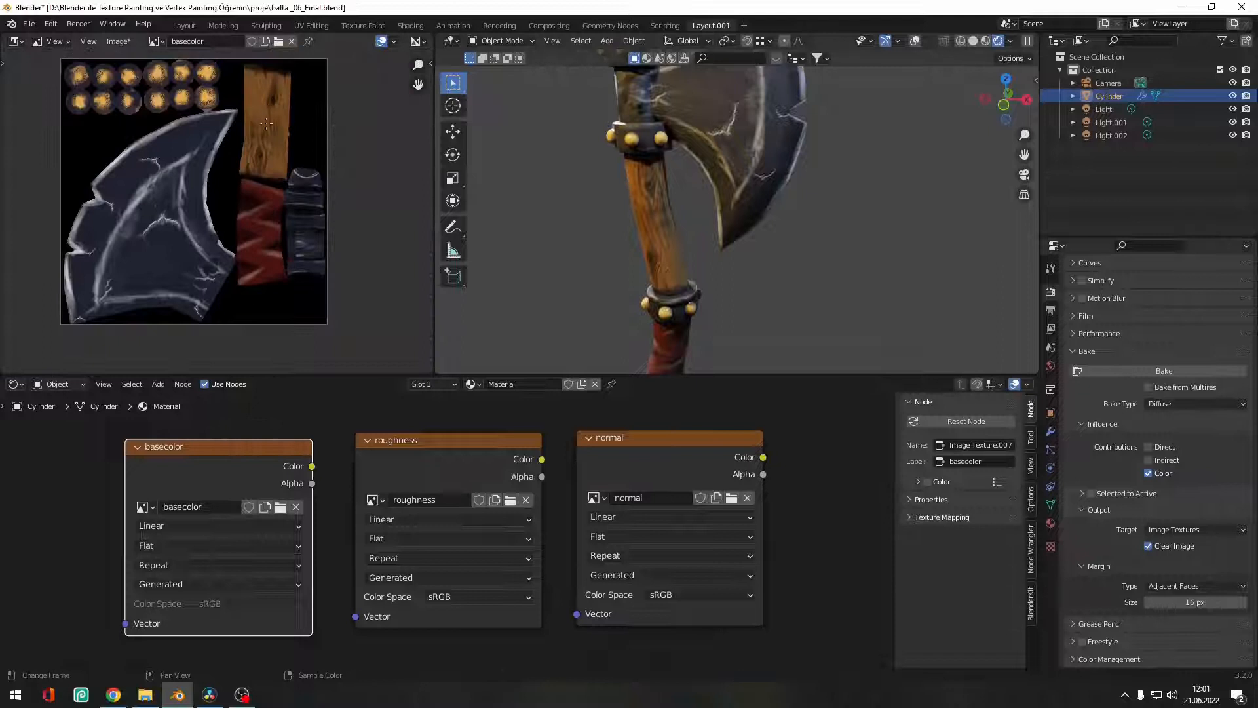
{"action": "left_click", "coordinate": [410, 440]}
{"action": "left_click", "coordinate": [1197, 404]}
{"action": "left_click", "coordinate": [1180, 492]}
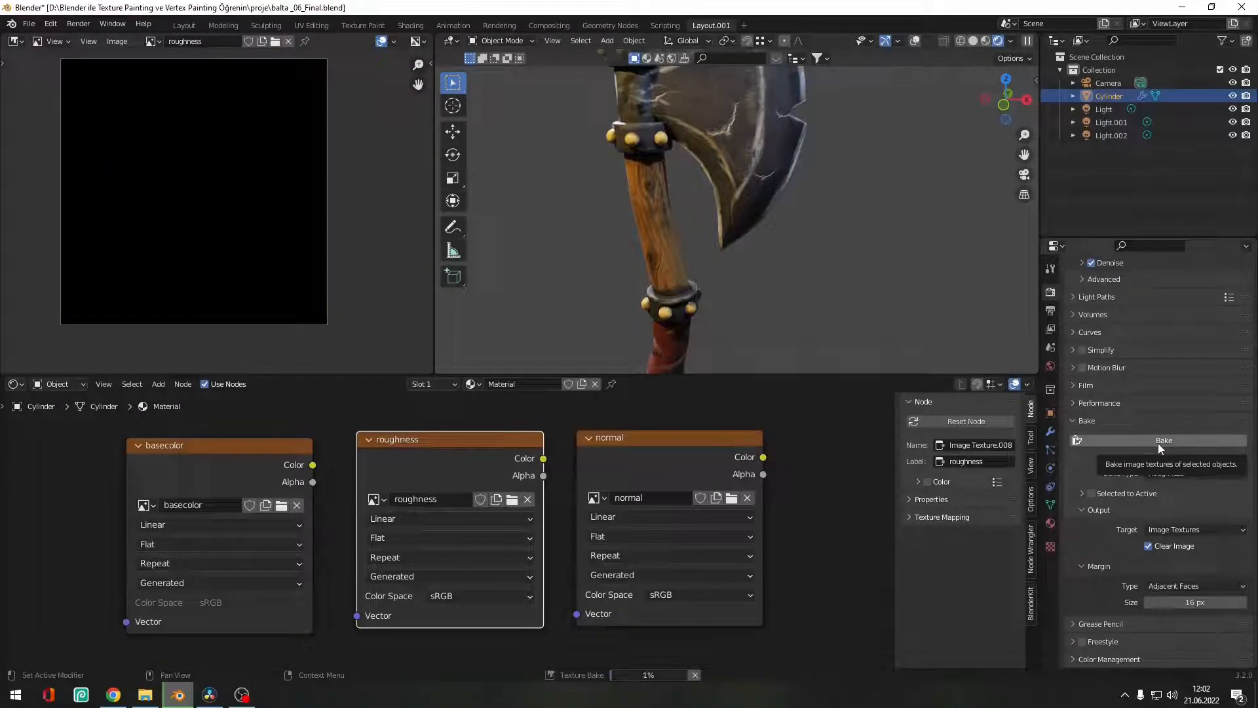
Bake the axe's Normal pass into the normal image texture node
{"action": "left_click", "coordinate": [669, 437]}
{"action": "left_click", "coordinate": [1197, 473]}
{"action": "left_click", "coordinate": [1180, 446]}
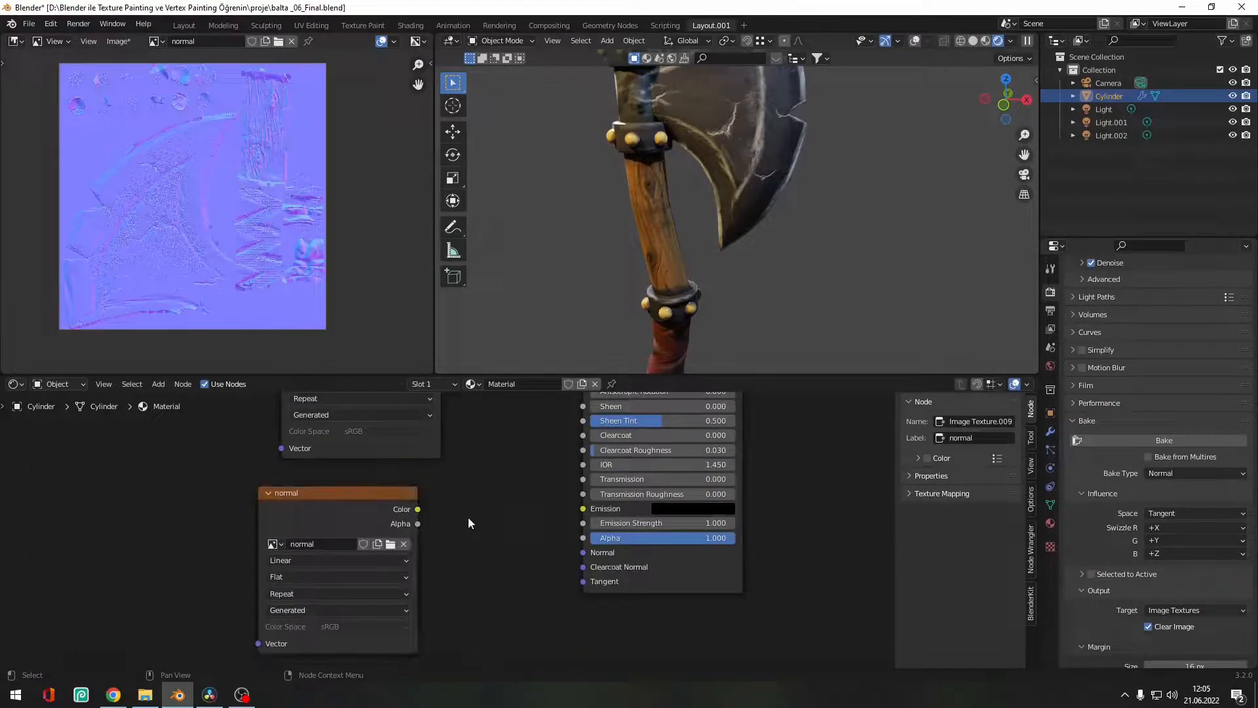
Add a Normal Map node to the axe material alongside the baked normal image texture
{"action": "key", "text": "shift+a"}
{"action": "type", "text": "normal map"}
{"action": "key", "text": "Return"}
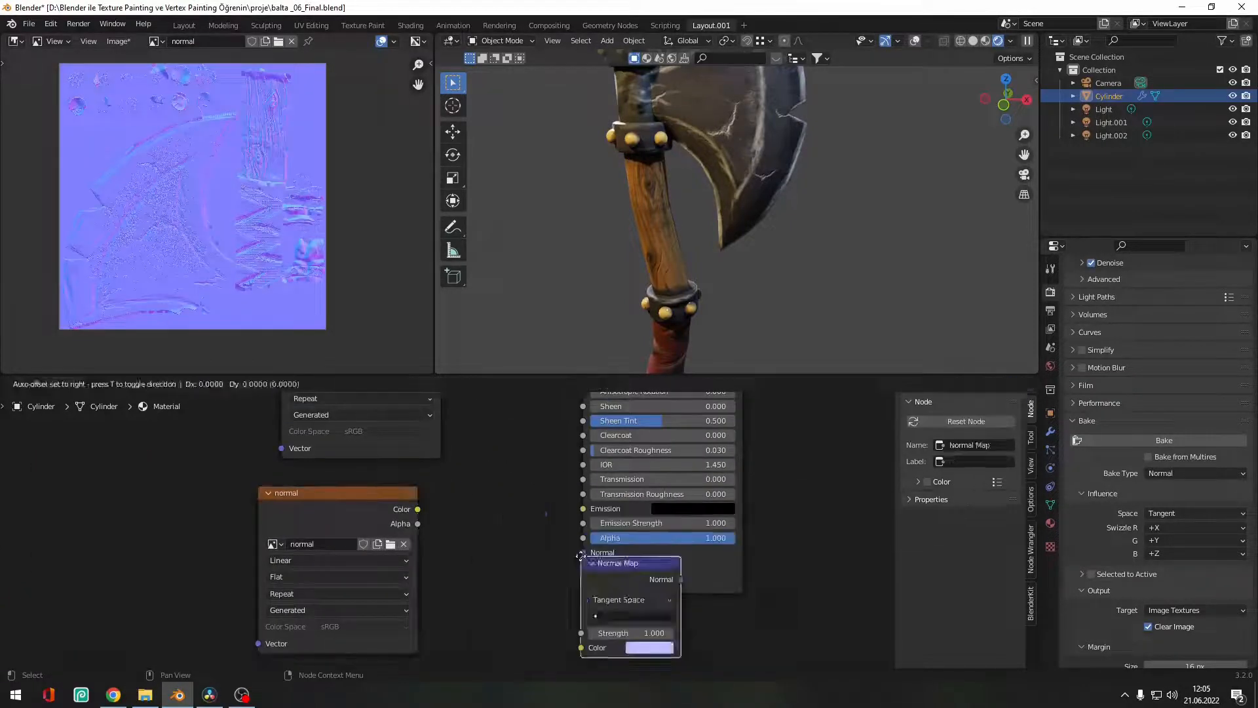
{"action": "left_click", "coordinate": [452, 406]}
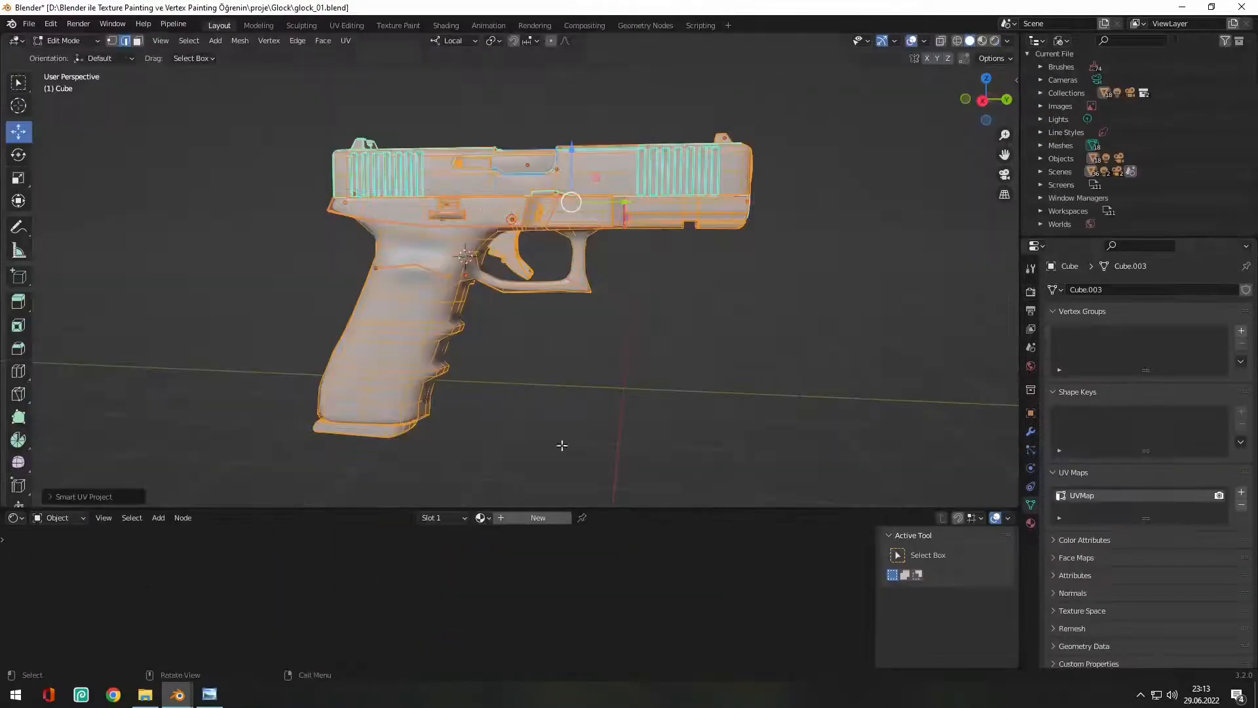
Switch to the UV Editing workspace and examine the pistol's unwrapped UV islands
{"action": "left_click", "coordinate": [346, 25]}
{"action": "scroll", "coordinate": [273, 406], "scroll_direction": "up", "scroll_amount": 1}
{"action": "middle_click_drag", "start_coordinate": [203, 351], "coordinate": [259, 340]}
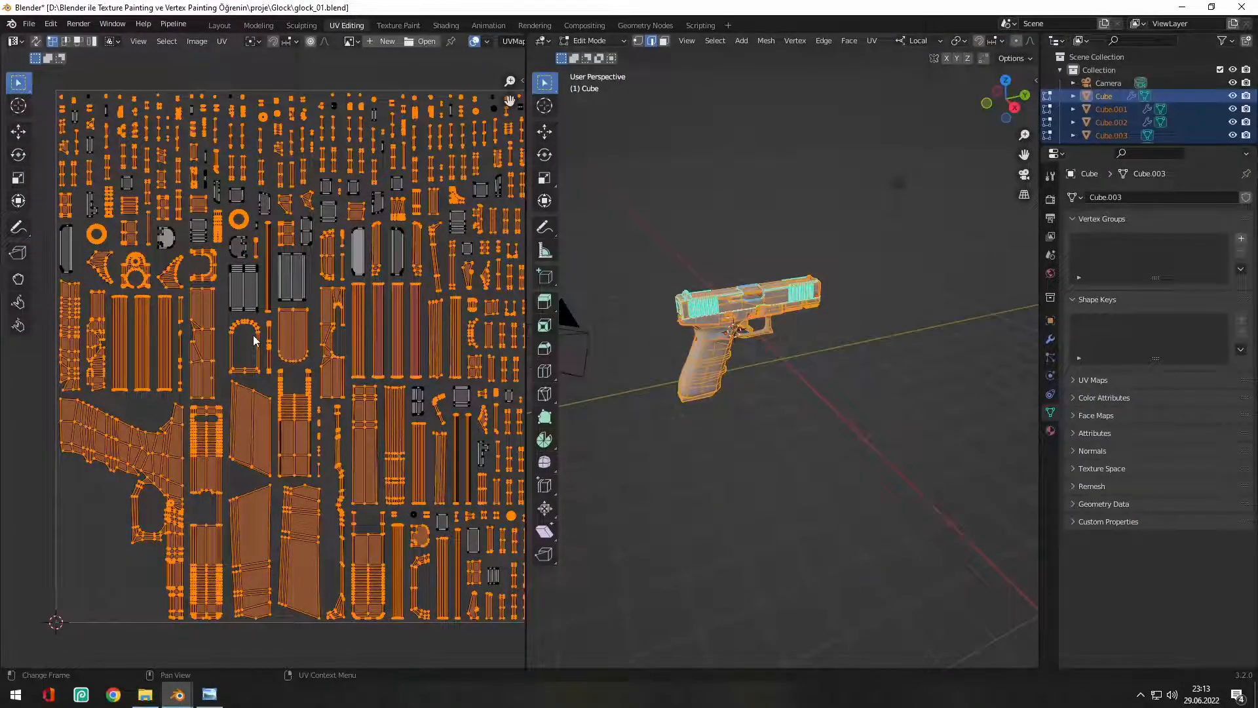
{"action": "scroll", "coordinate": [855, 216], "scroll_direction": "up", "scroll_amount": 8}
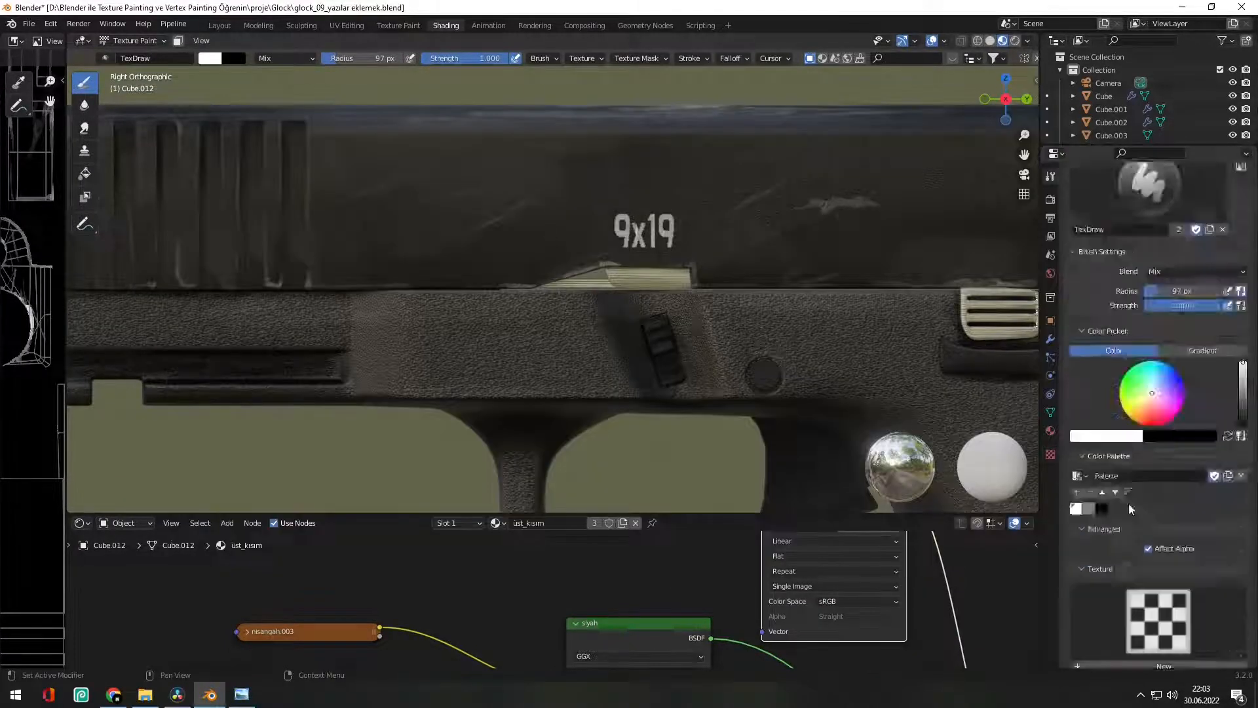
Paint the AUSTRIA stencil lettering on the slide before the 9x19 marking and set the stroke method to Space
{"action": "scroll", "coordinate": [1129, 502], "scroll_direction": "down", "scroll_amount": 12}
{"action": "left_click_drag", "start_coordinate": [409, 232], "coordinate": [461, 215]}
{"action": "key", "text": "e"}
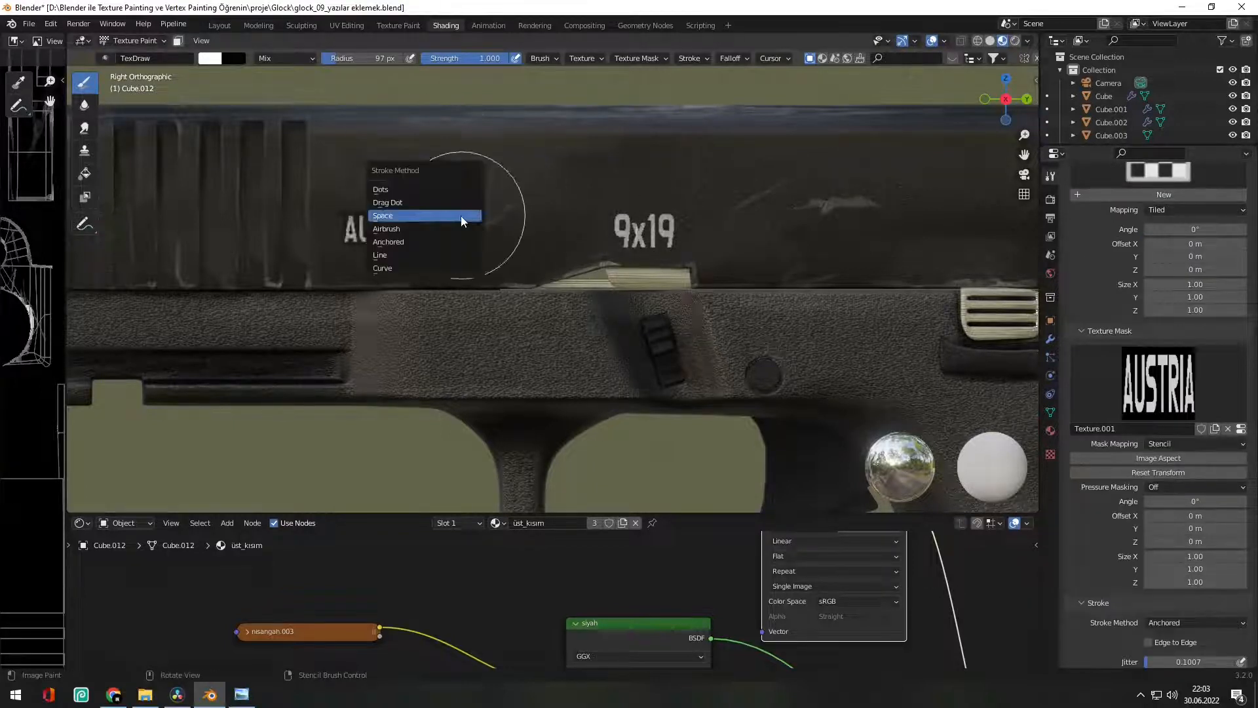
{"action": "left_click", "coordinate": [461, 215]}
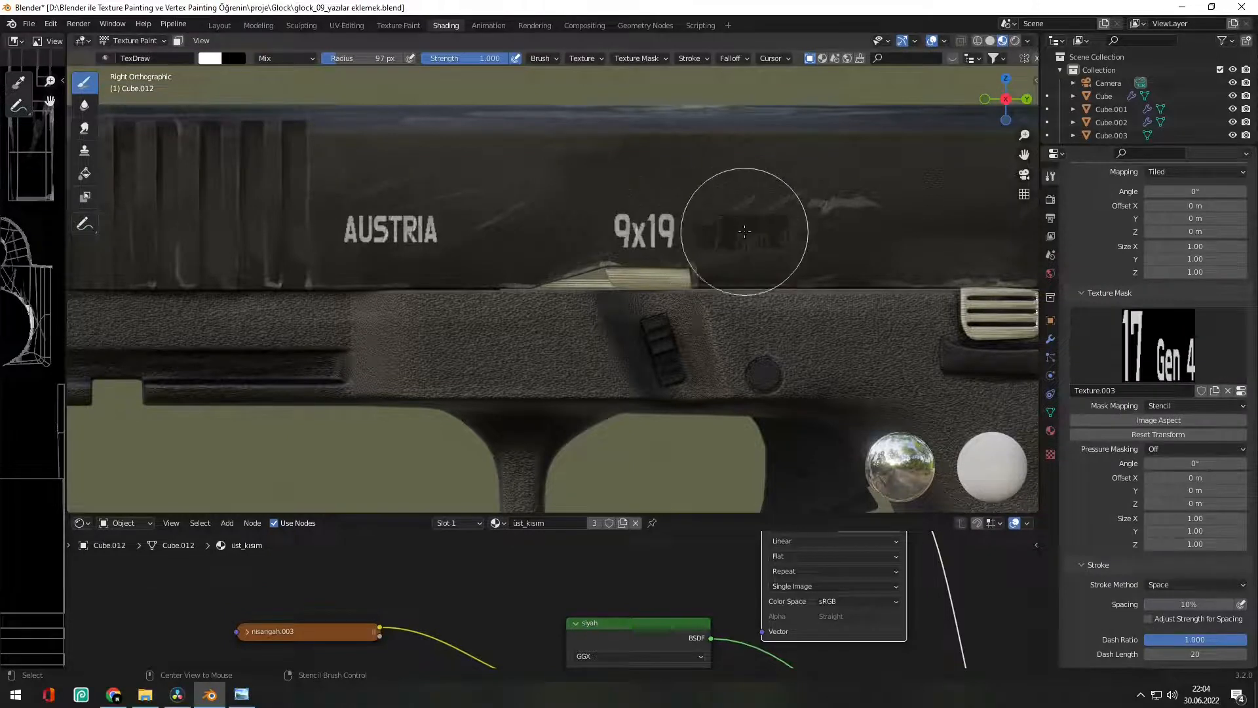
Try painting the 17 Gen 4 stencil lettering on the slide after the 9x19 marking and undo the last stroke
{"action": "left_click", "coordinate": [895, 226]}
{"action": "scroll", "coordinate": [745, 247], "scroll_direction": "down", "scroll_amount": 4}
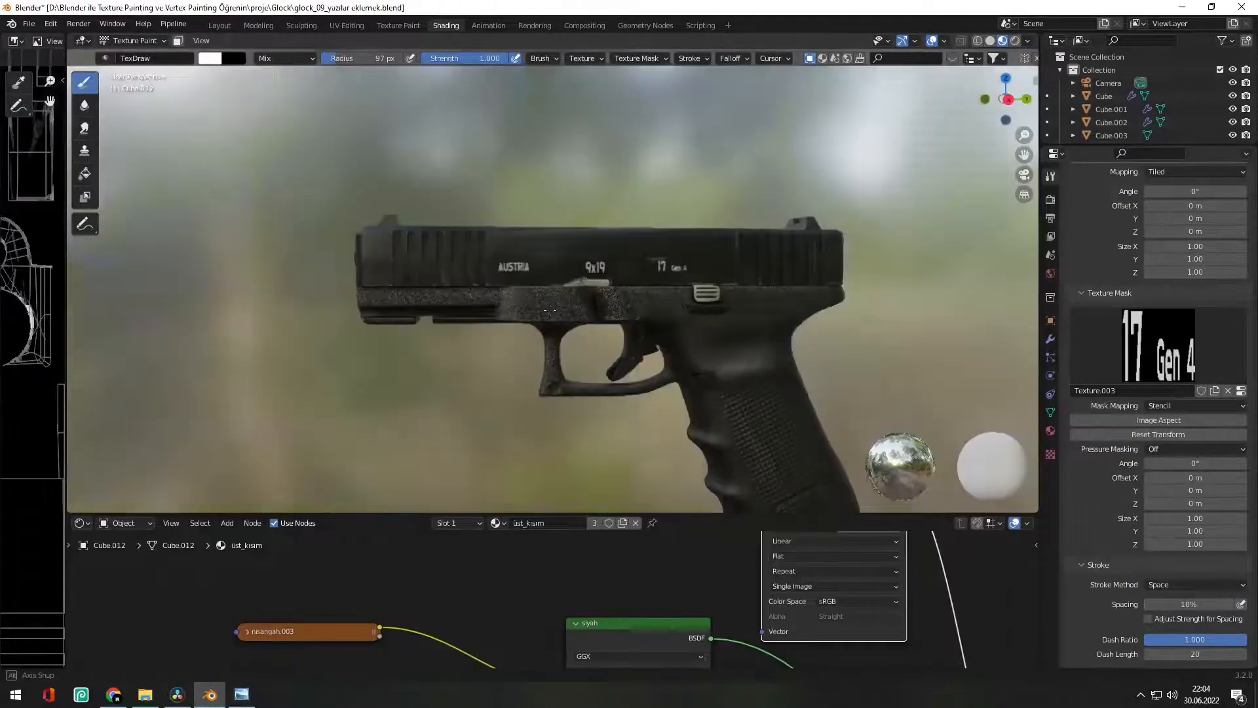
{"action": "scroll", "coordinate": [790, 278], "scroll_direction": "up", "scroll_amount": 4}
{"action": "middle_click_drag", "start_coordinate": [789, 279], "coordinate": [695, 288], "text": "shift"}
{"action": "key", "text": "ctrl+z"}
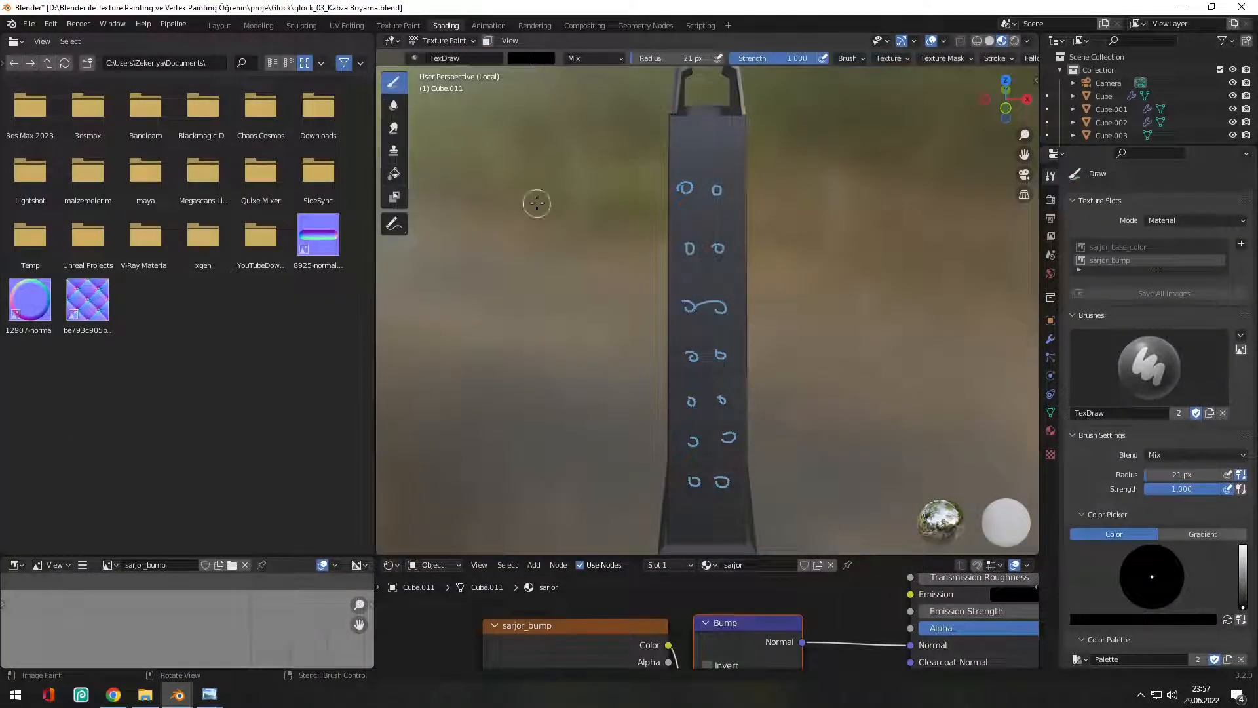
Set the brush colour to light grey and dab filled circles inside the magazine's hole outlines on the sarjor_base_color texture
{"action": "scroll", "coordinate": [687, 189], "scroll_direction": "up", "scroll_amount": 2}
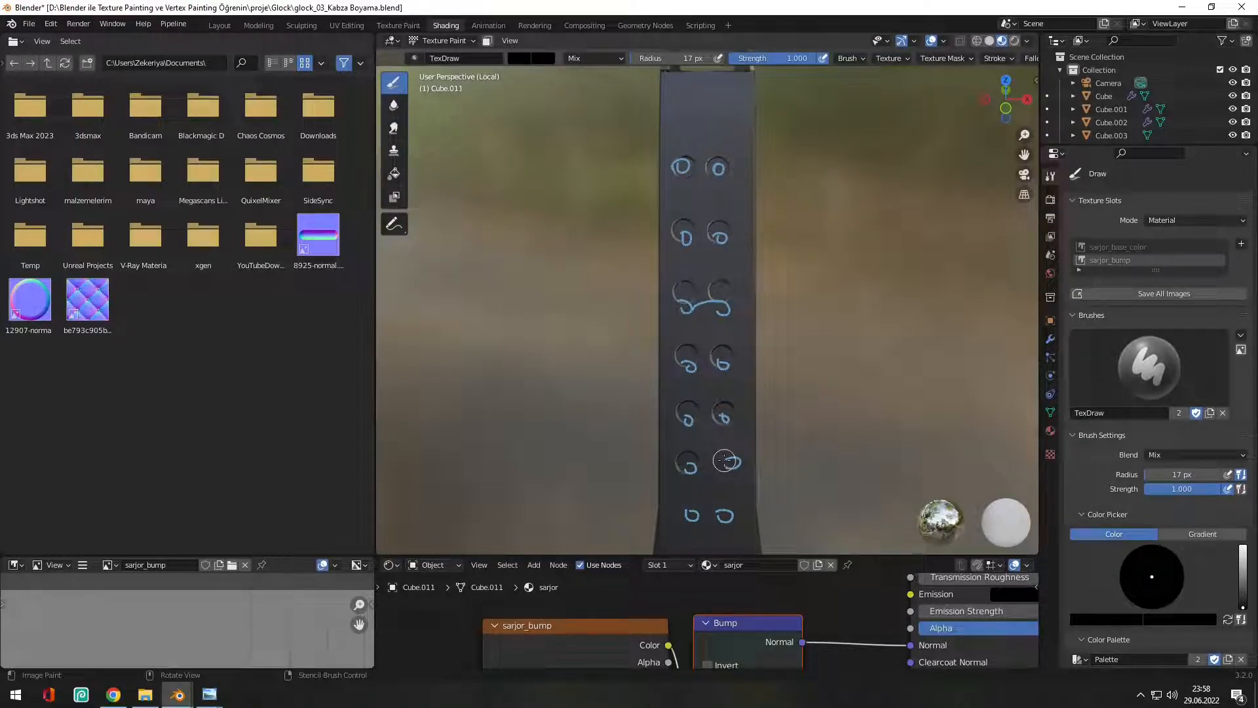
{"action": "left_click", "coordinate": [519, 58]}
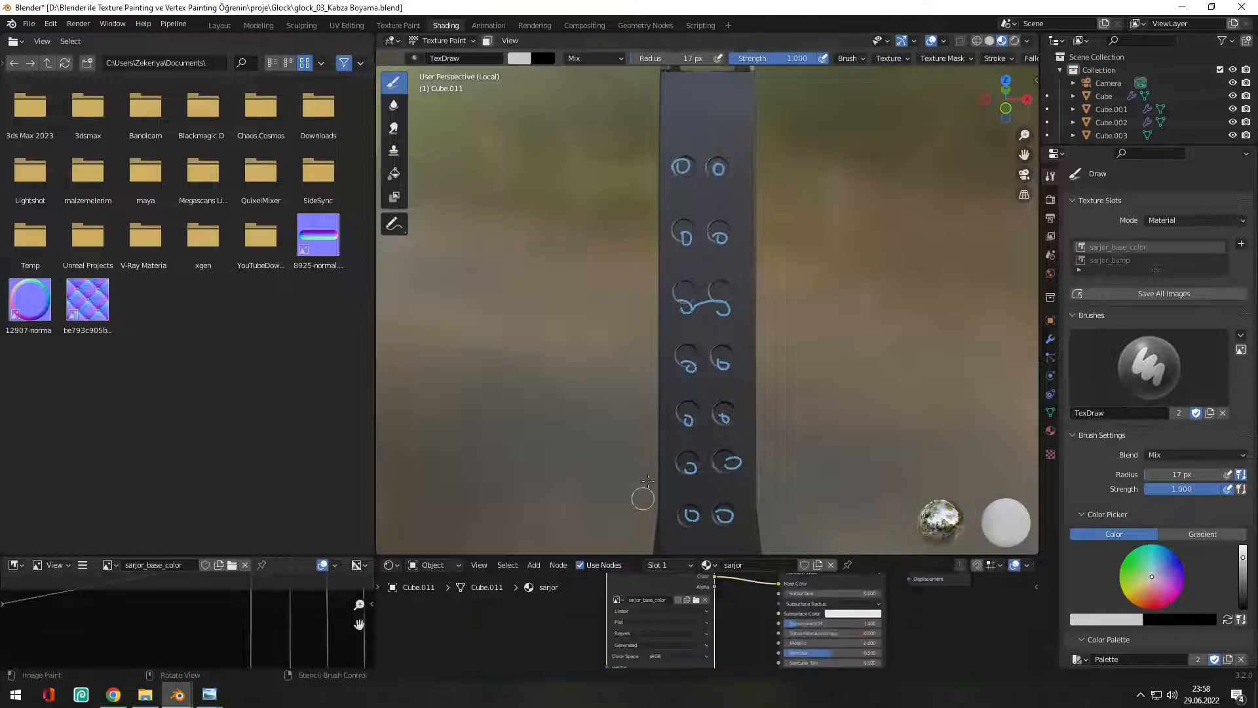
{"action": "scroll", "coordinate": [727, 177], "scroll_direction": "up", "scroll_amount": 2}
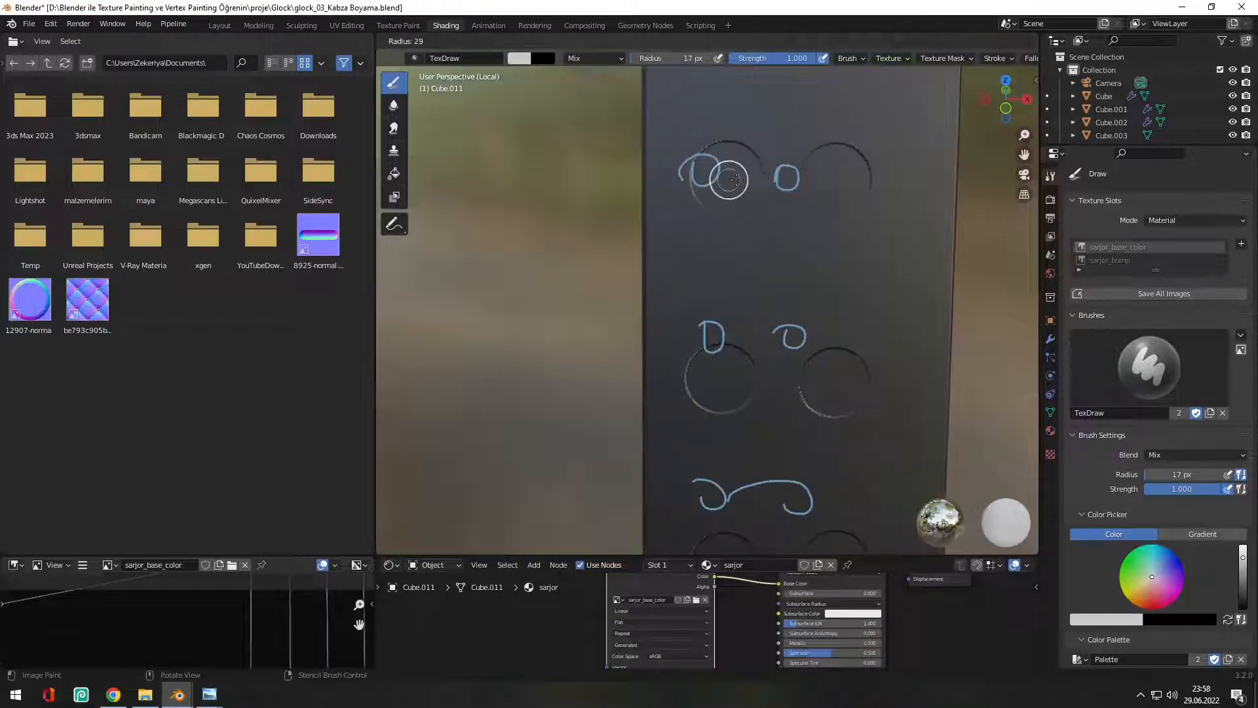
{"action": "left_click", "coordinate": [730, 388]}
{"action": "middle_click_drag", "start_coordinate": [730, 387], "coordinate": [711, 224], "text": "shift"}
{"action": "left_click", "coordinate": [697, 301]}
{"action": "left_click", "coordinate": [808, 298]}
{"action": "middle_click_drag", "start_coordinate": [808, 298], "coordinate": [797, 186], "text": "shift"}
{"action": "left_click", "coordinate": [681, 322]}
{"action": "left_click", "coordinate": [791, 325]}
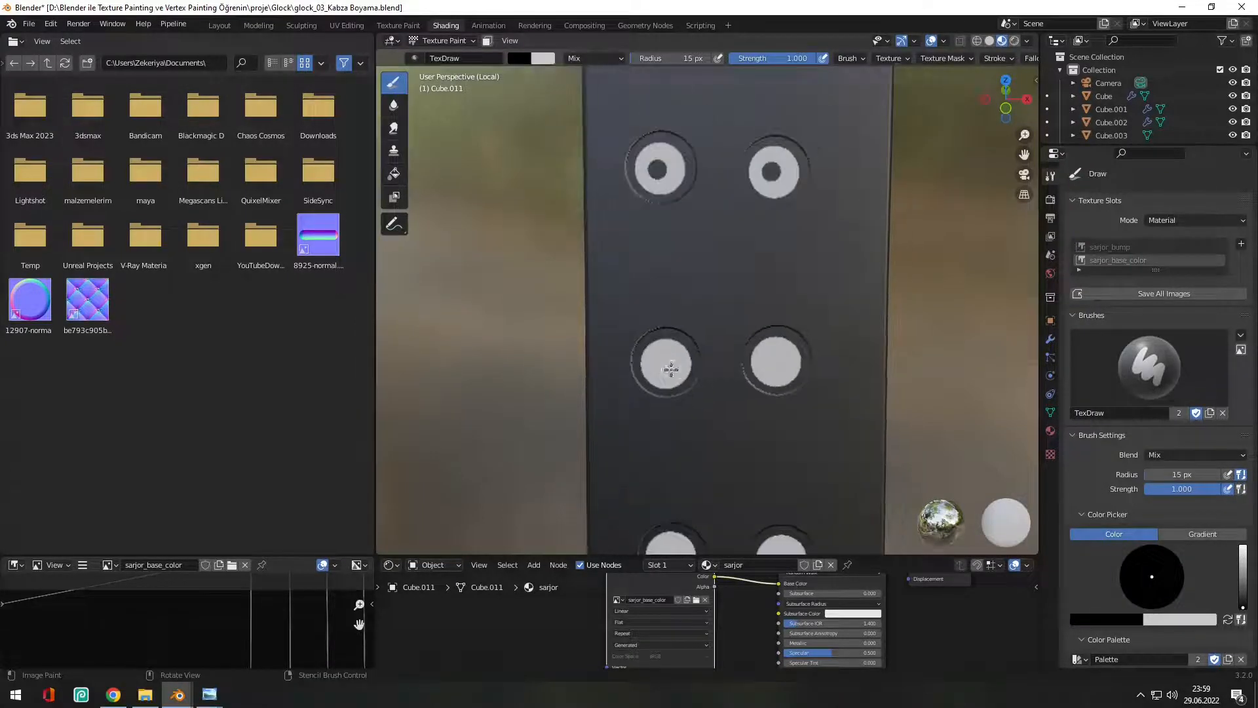
Dab black centres into the light grey magazine circles with a 15 px brush
{"action": "middle_click_drag", "start_coordinate": [673, 365], "coordinate": [674, 340], "text": "shift"}
{"action": "left_click", "coordinate": [673, 339]}
{"action": "middle_click_drag", "start_coordinate": [781, 347], "coordinate": [790, 310], "text": "shift"}
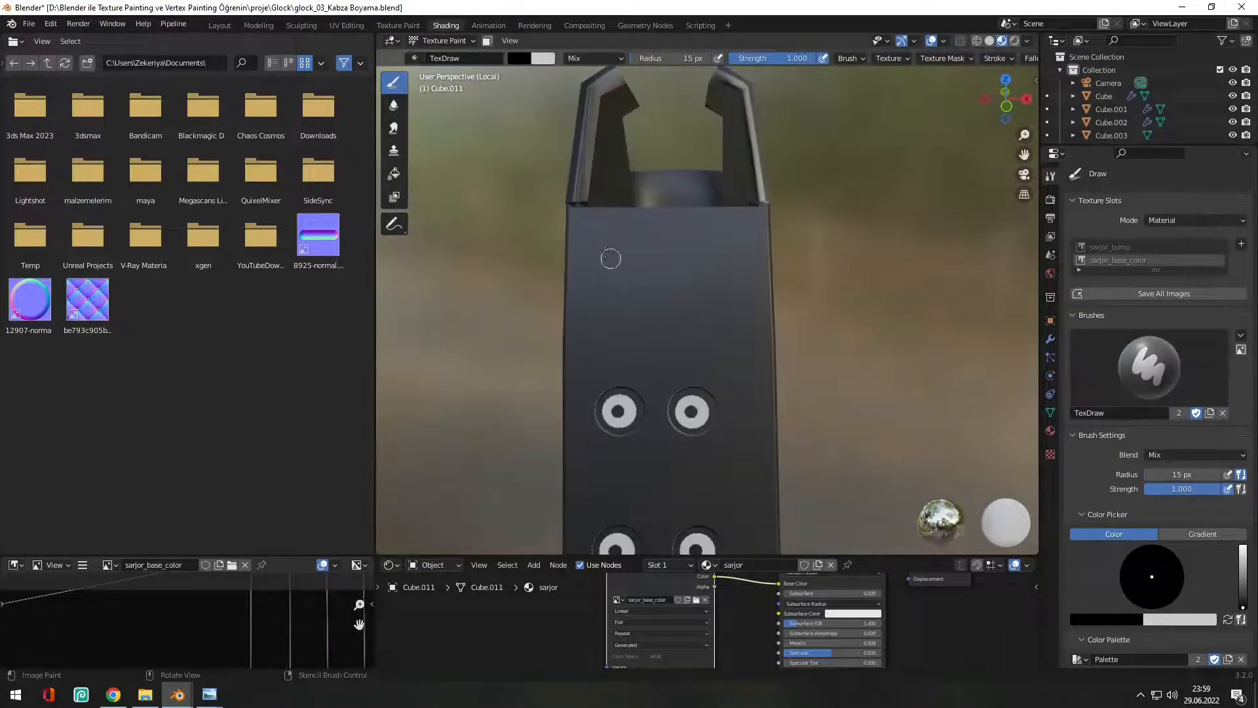
Change the brush colour to dark grey and make sarjor_bump the active paint texture
{"action": "left_click", "coordinate": [519, 57]}
{"action": "left_click_drag", "start_coordinate": [620, 169], "coordinate": [620, 153]}
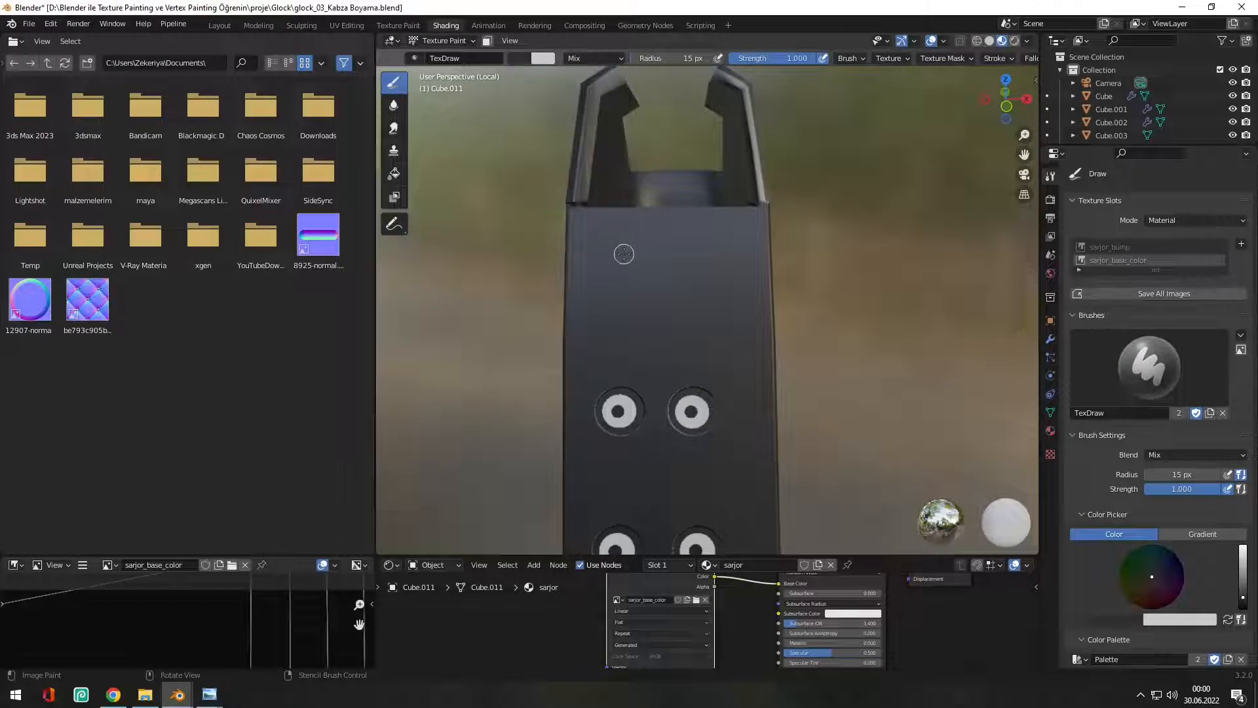
{"action": "left_click", "coordinate": [1109, 248]}
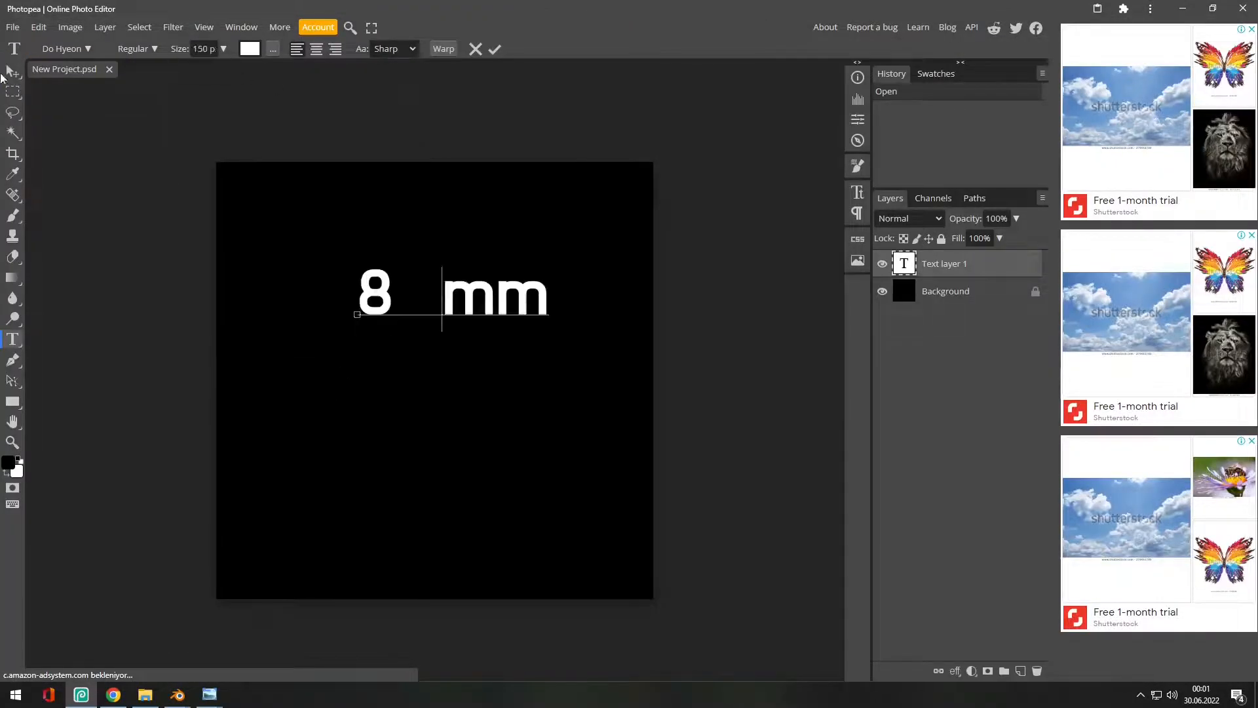
Finish the 8 mm text and set its tracking to -52% and horizontal scale to 99%
{"action": "left_click", "coordinate": [5, 73]}
{"action": "left_click", "coordinate": [858, 191]}
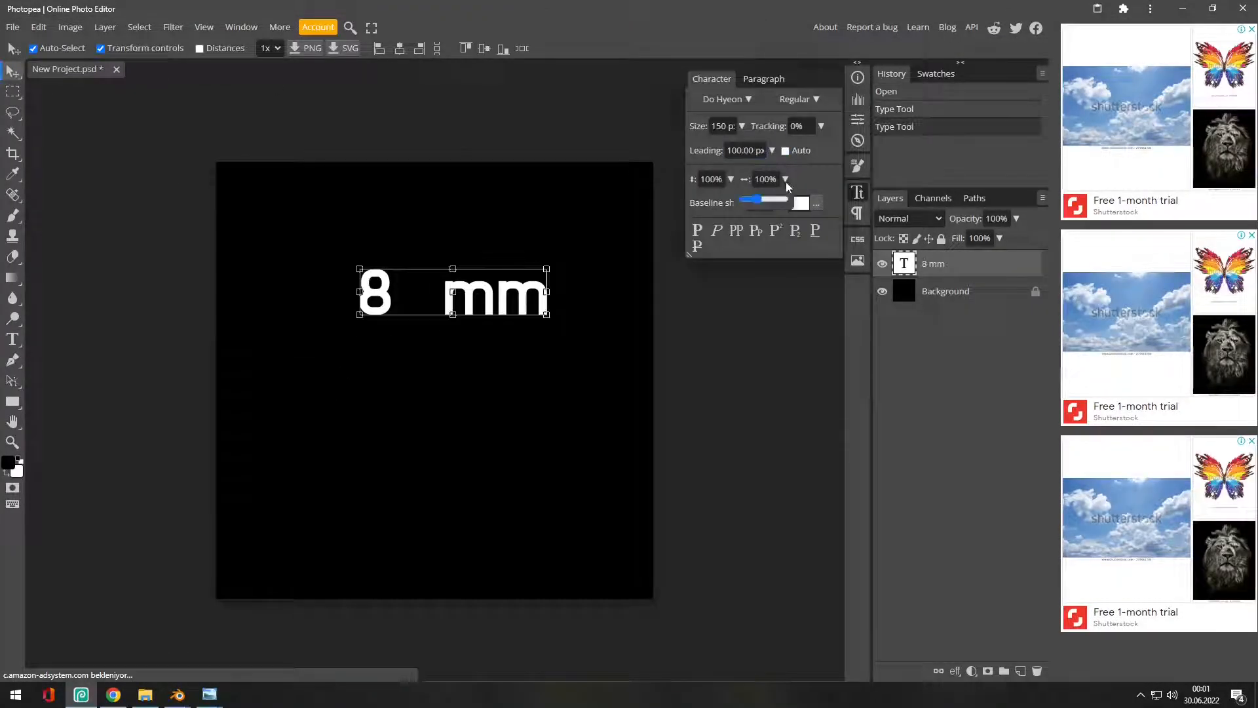
{"action": "left_click_drag", "start_coordinate": [772, 155], "coordinate": [774, 153]}
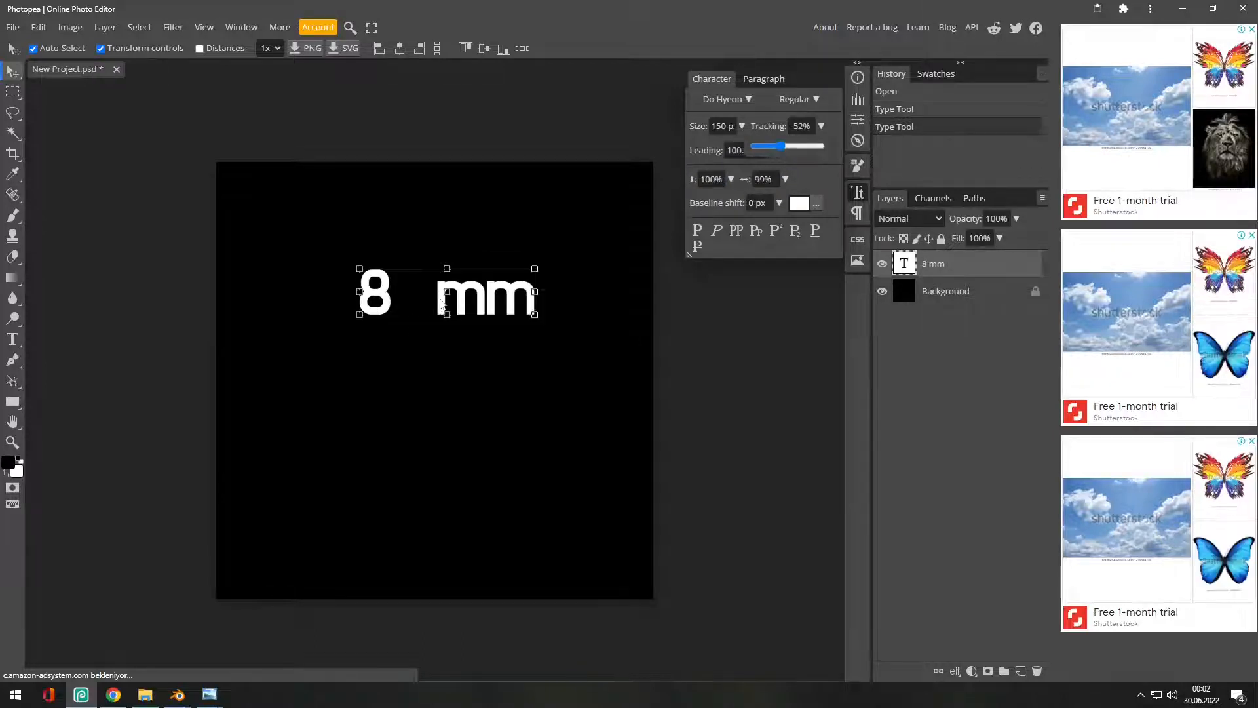
Scale the 8 mm text up to about 315 px and move it to the middle of the canvas
{"action": "left_click_drag", "start_coordinate": [535, 269], "coordinate": [600, 237], "text": "alt"}
{"action": "key", "text": "Return"}
{"action": "left_click_drag", "start_coordinate": [447, 295], "coordinate": [434, 392]}
Crop the canvas tightly around the 8 mm text and export the image as 8mm.png
{"action": "left_click", "coordinate": [13, 153]}
{"action": "left_click_drag", "start_coordinate": [245, 333], "coordinate": [629, 446]}
{"action": "key", "text": "Return"}
{"action": "left_click", "coordinate": [12, 27]}
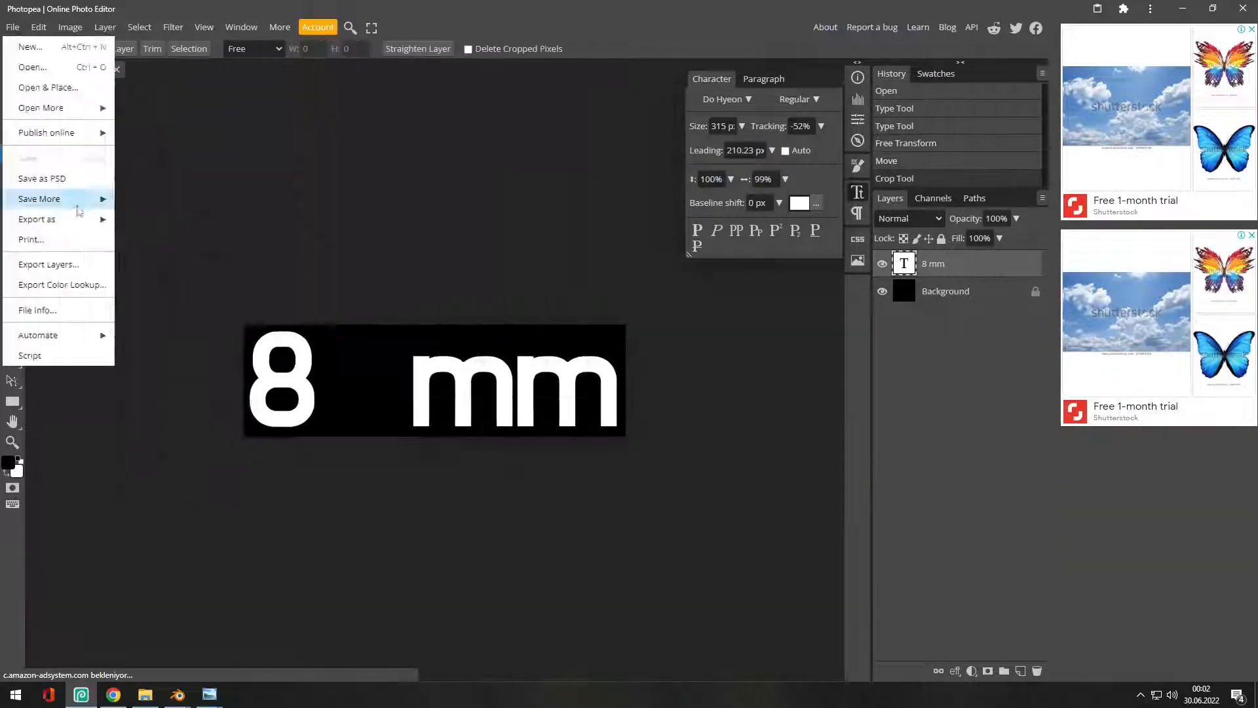
{"action": "left_click", "coordinate": [77, 210]}
{"action": "left_click", "coordinate": [505, 289]}
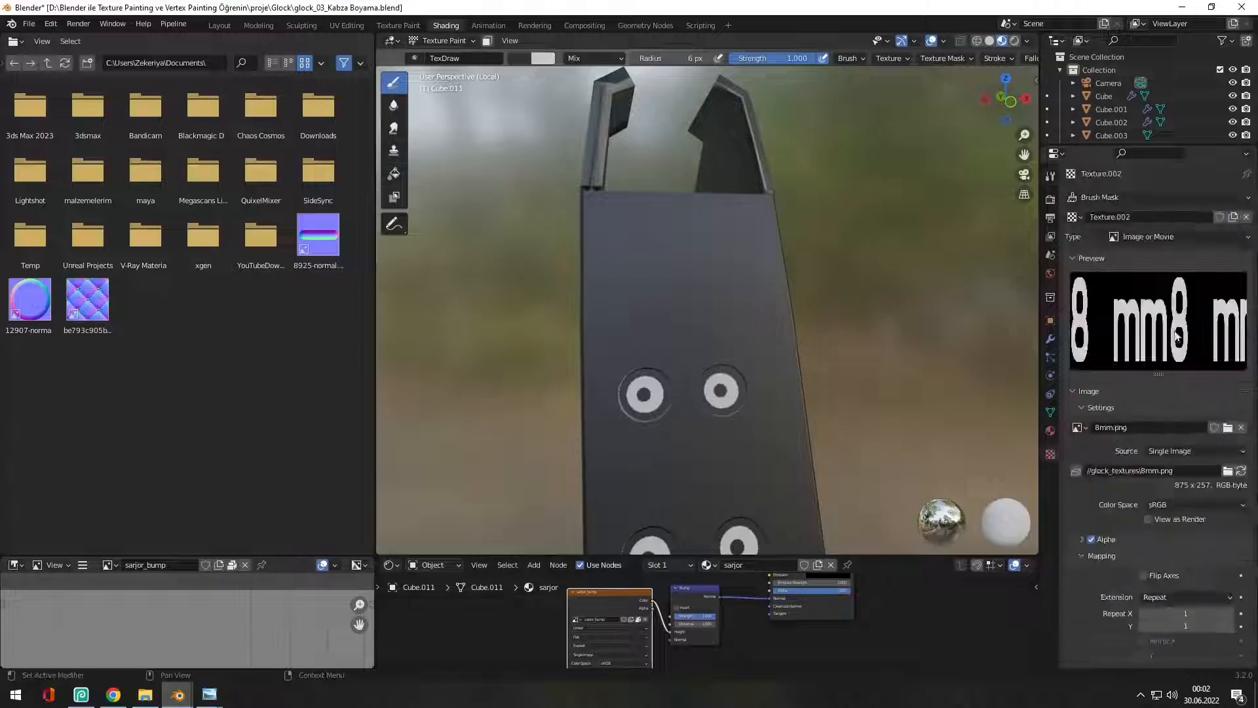
Fit the 8mm.png stencil mask to its image aspect and place it above the magazine's uppermost holes in front view
{"action": "left_click", "coordinate": [1050, 175]}
{"action": "left_click", "coordinate": [1158, 410]}
{"action": "key", "text": "KP_1"}
{"action": "right_click_drag", "start_coordinate": [570, 457], "coordinate": [725, 259]}
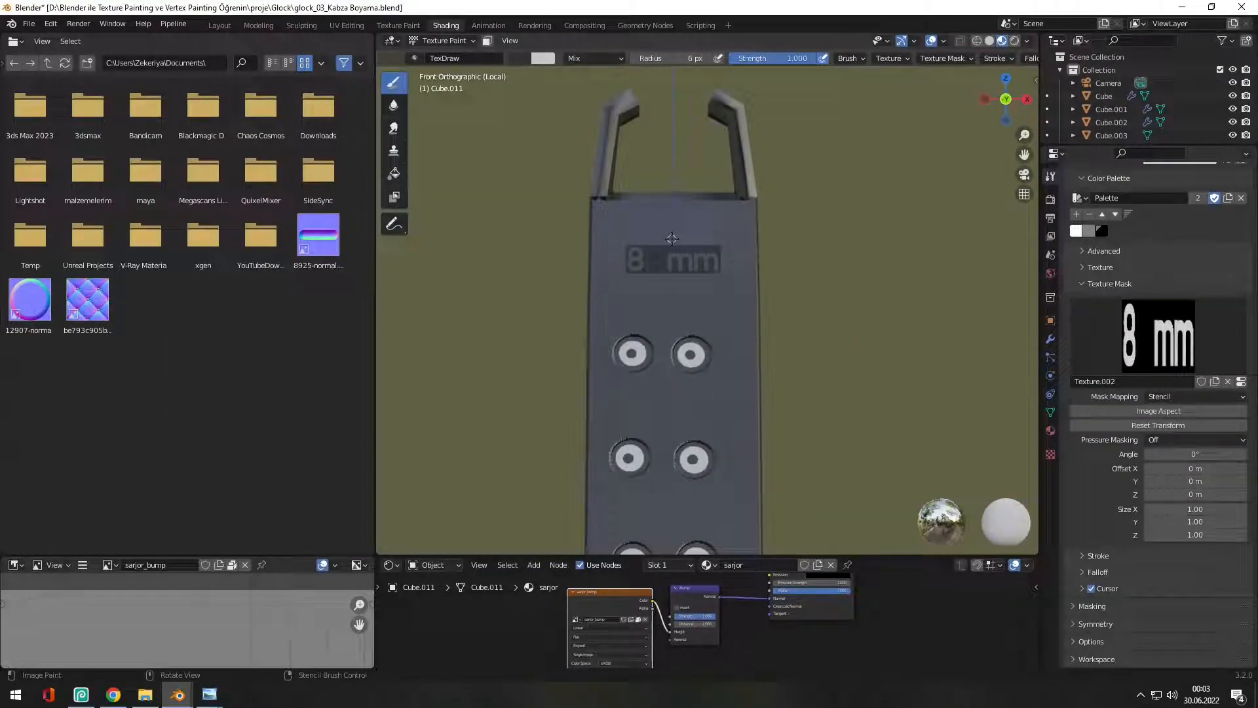
Set the brush colour value to 0.400, resize the brush and paint the 8 mm marking above the magazine's uppermost holes
{"action": "left_click", "coordinate": [543, 58]}
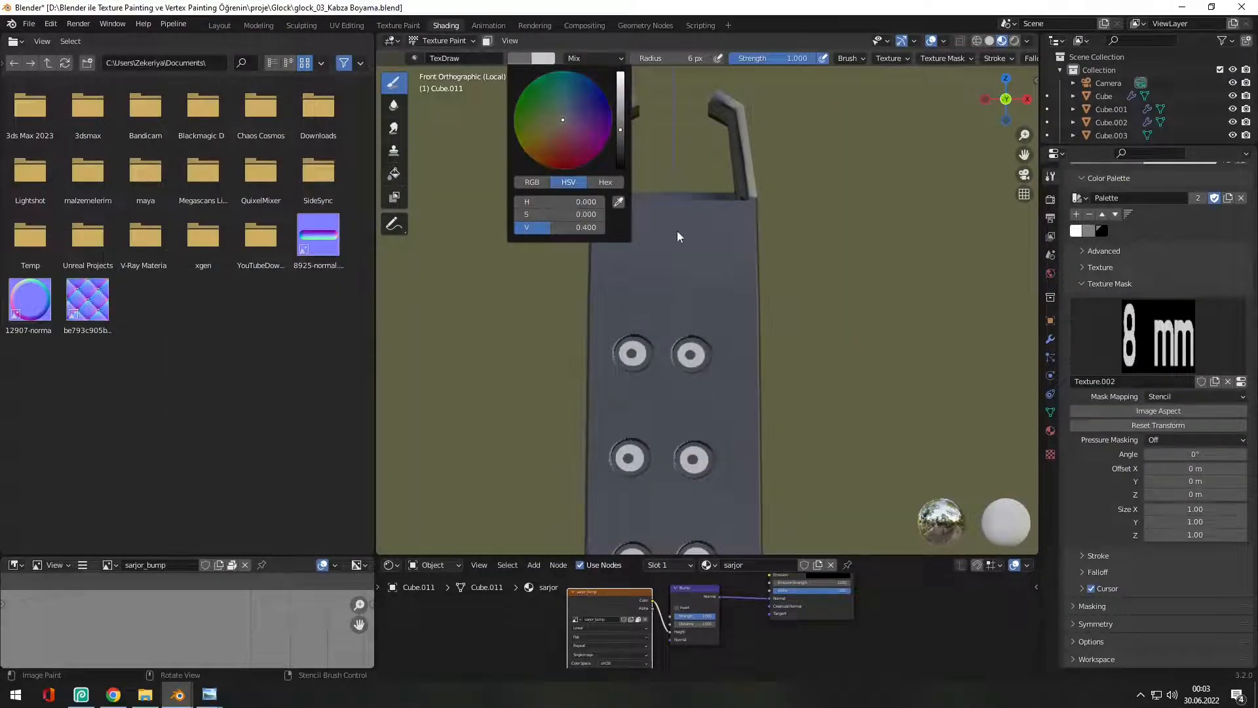
{"action": "key", "text": "f"}
{"action": "left_click", "coordinate": [641, 252]}
{"action": "left_click_drag", "start_coordinate": [639, 254], "coordinate": [705, 261]}
{"action": "mouse_move", "coordinate": [705, 260]}
{"action": "middle_mouse_down"}
{"action": "mouse_move", "coordinate": [769, 289]}
{"action": "mouse_move", "coordinate": [728, 282]}
{"action": "middle_mouse_up"}
{"action": "scroll", "coordinate": [728, 282], "scroll_direction": "down", "scroll_amount": 6}
Give the image editor more height and set the brush's stroke method to Drag Dot
{"action": "left_click_drag", "start_coordinate": [262, 556], "coordinate": [269, 202]}
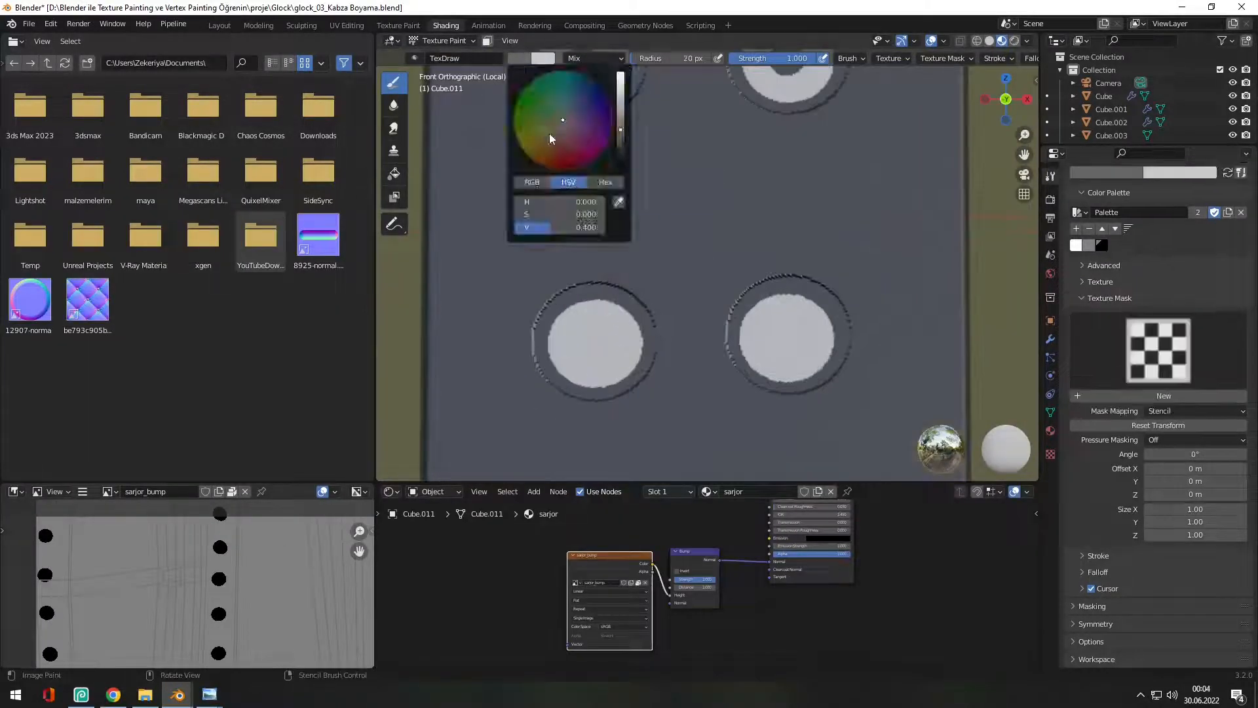
{"action": "key", "text": "e"}
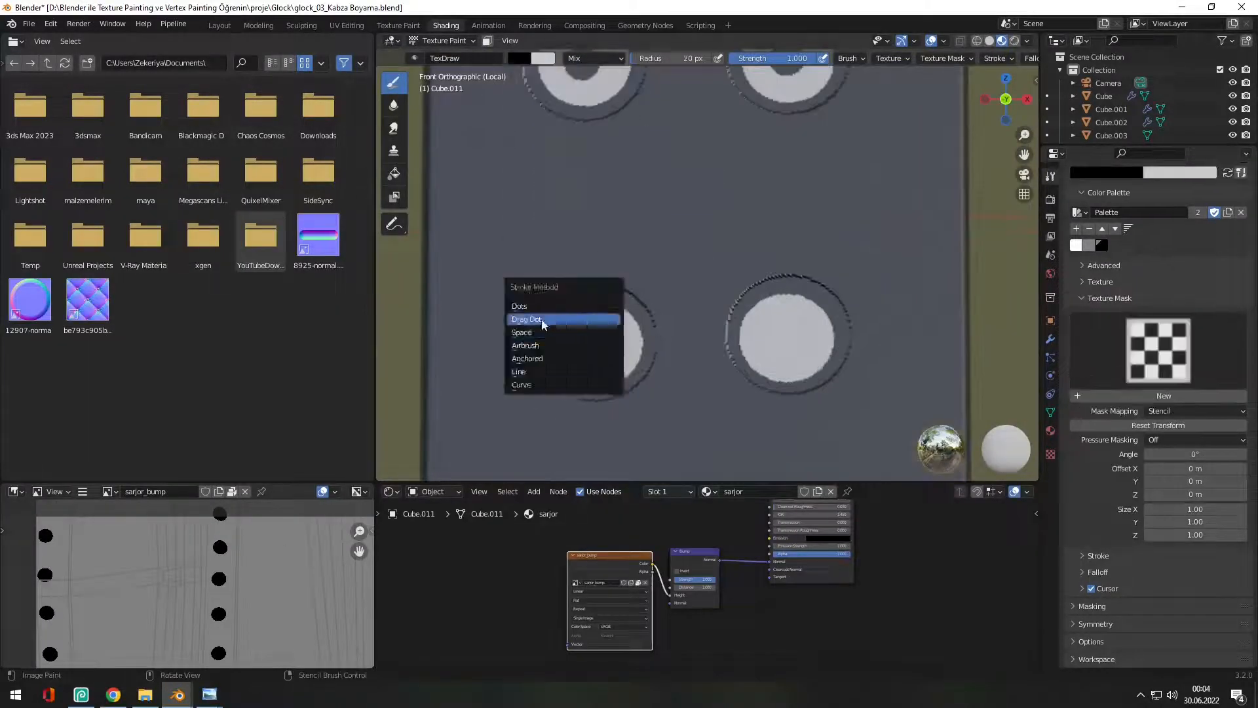
{"action": "left_click", "coordinate": [543, 320]}
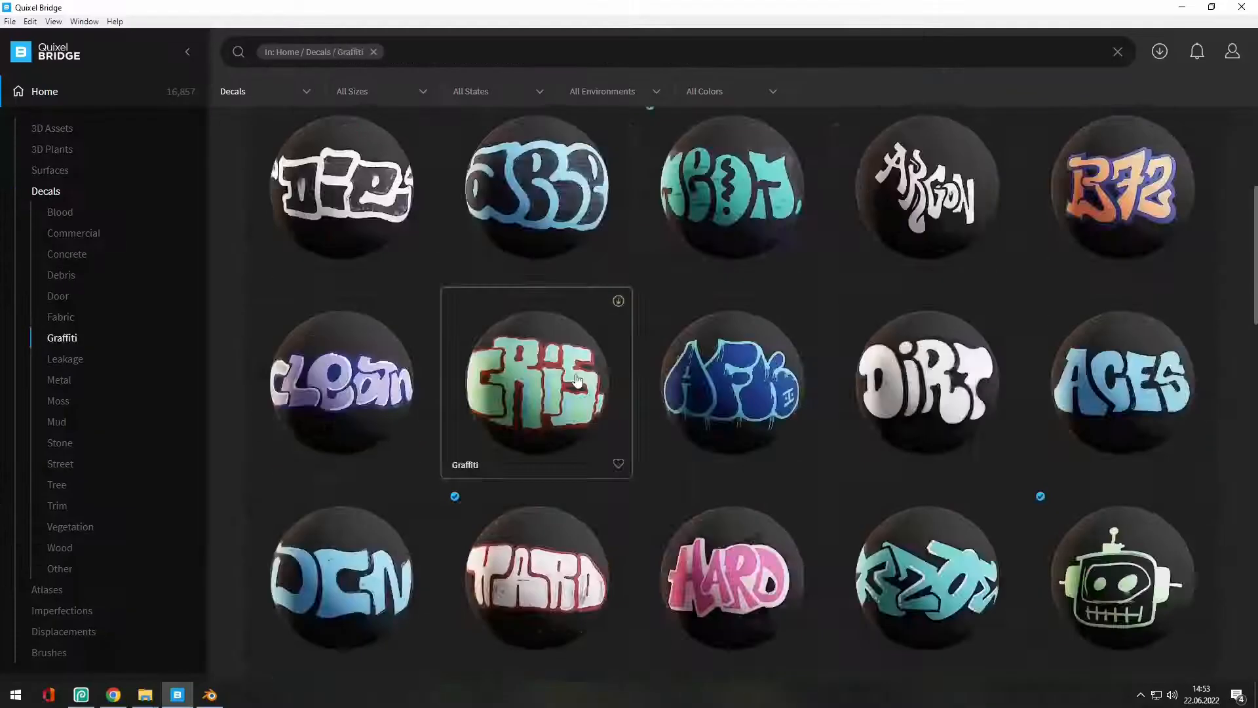
Switch to Quixel Bridge and download the orange lettering decal with the green outline from the Graffiti decals
{"action": "scroll", "coordinate": [577, 379], "scroll_direction": "down", "scroll_amount": 10}
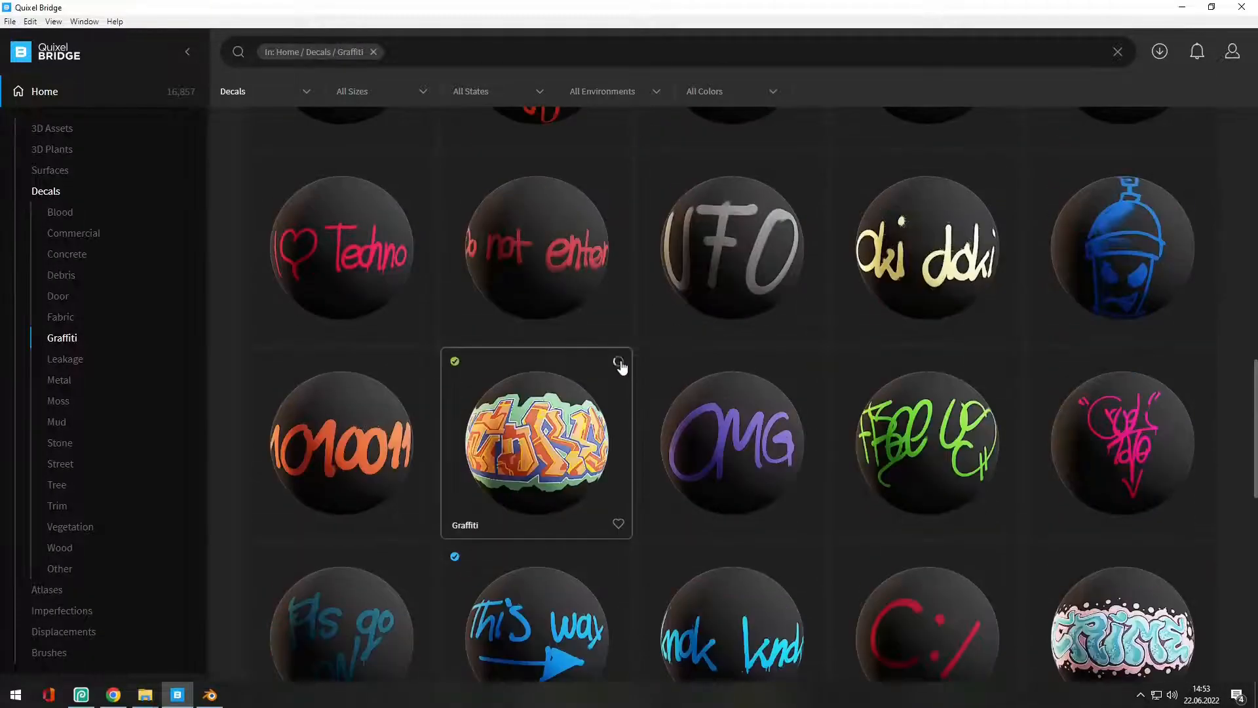
{"action": "left_click", "coordinate": [618, 362]}
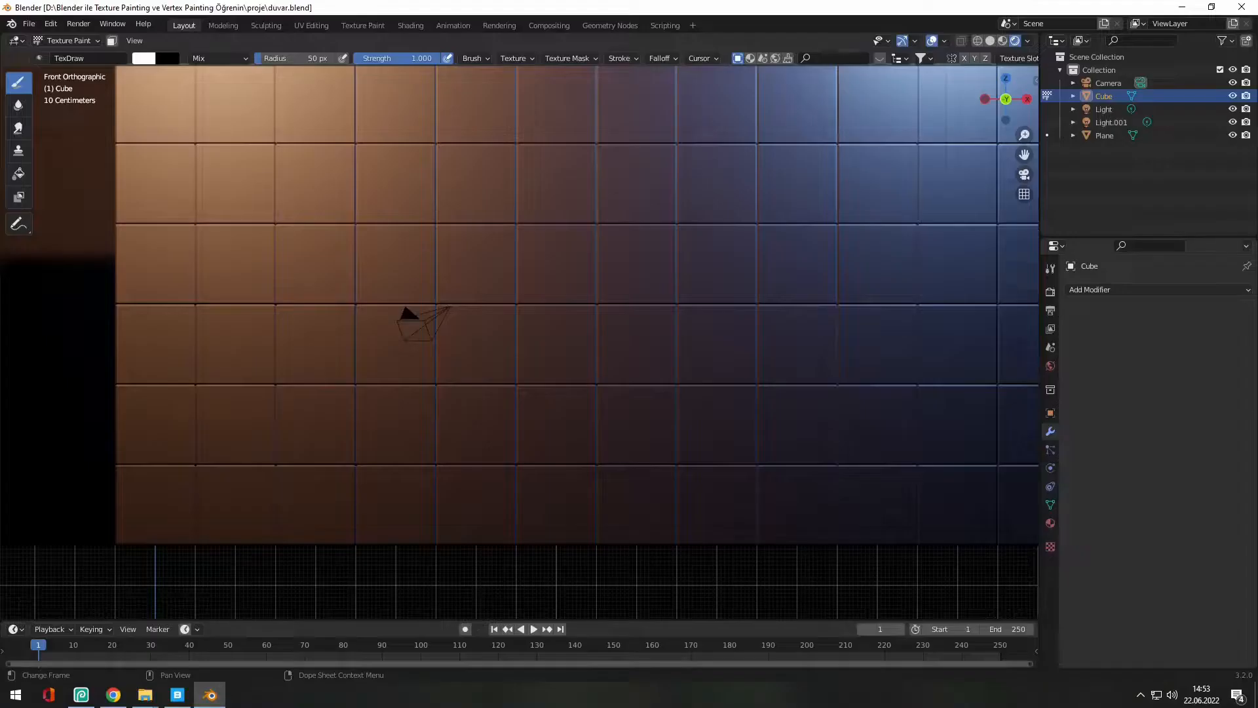
Switch to Blender, show an image editor below the viewport and re-enter Texture Paint mode on the tiled wall
{"action": "left_click", "coordinate": [13, 614]}
{"action": "left_click", "coordinate": [464, 457]}
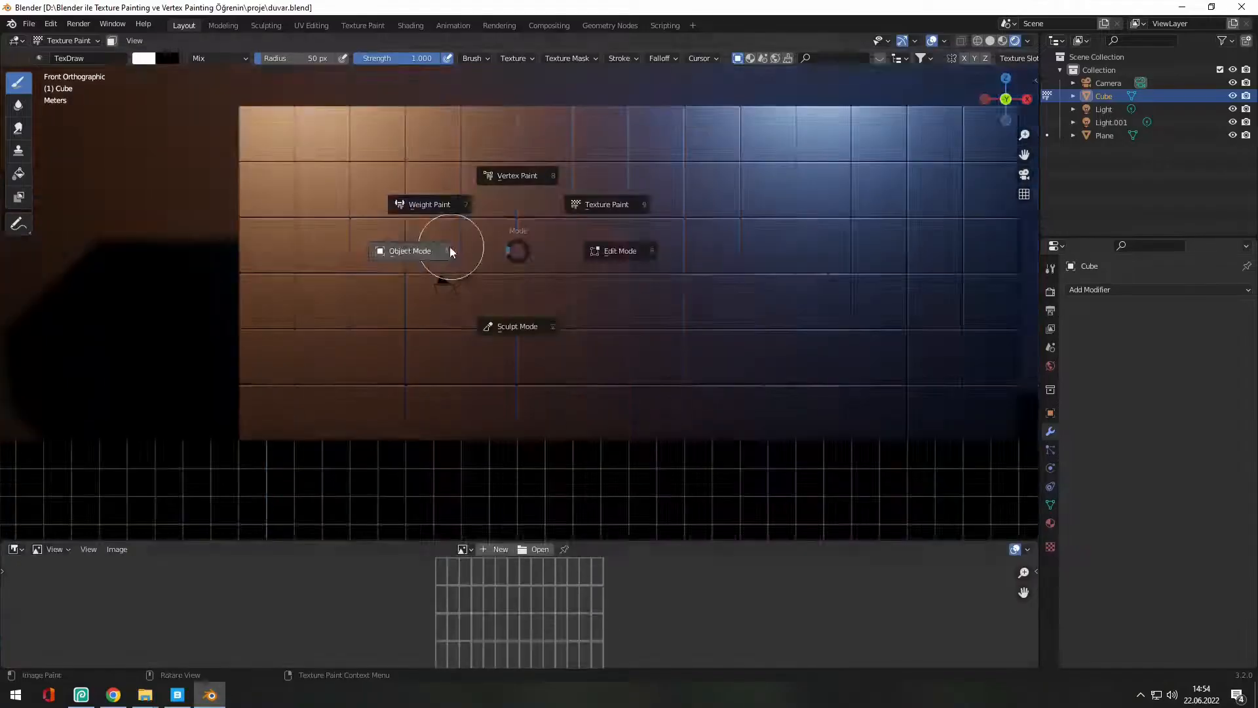
{"action": "left_click", "coordinate": [451, 249]}
{"action": "key", "text": "ctrl+Tab"}
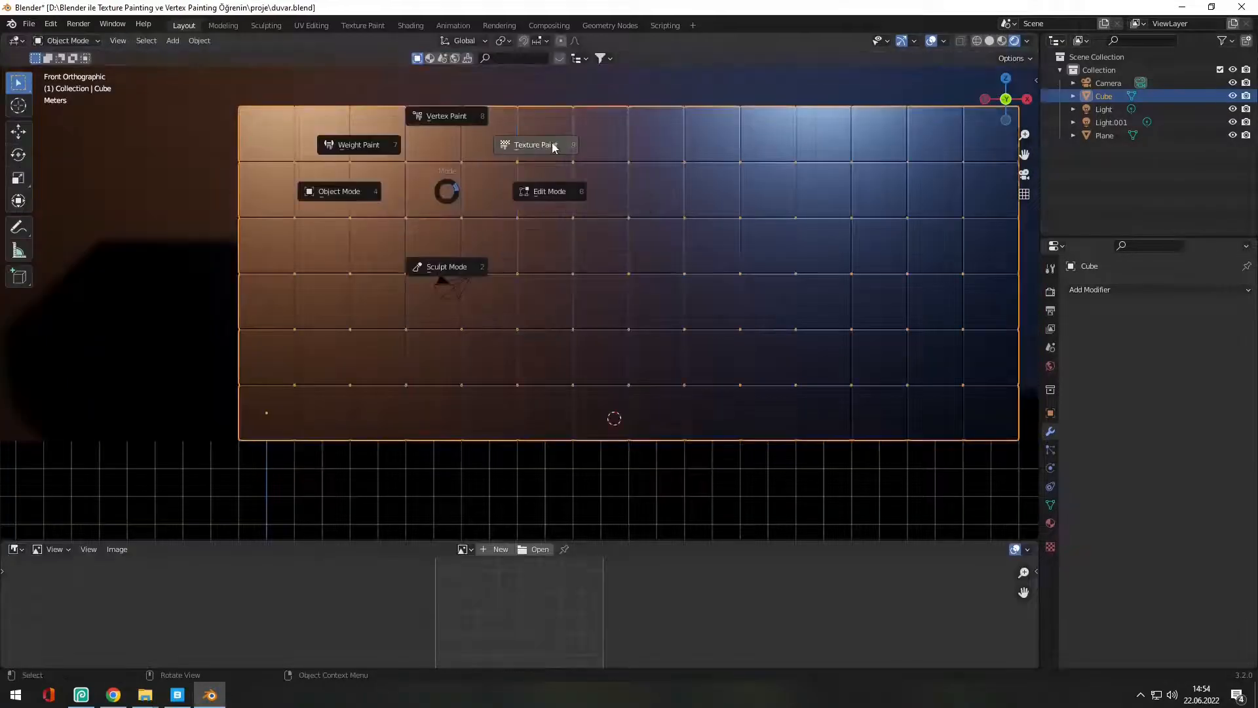
{"action": "left_click", "coordinate": [552, 145]}
Add a Base Color paint slot to the wall's material
{"action": "left_click", "coordinate": [1050, 268]}
{"action": "left_click", "coordinate": [1240, 336]}
{"action": "left_click", "coordinate": [1159, 354]}
{"action": "left_click", "coordinate": [1155, 484]}
Create a new brush texture and load the orange graffiti decal's colour image into it
{"action": "scroll", "coordinate": [1113, 522], "scroll_direction": "down", "scroll_amount": 6}
{"action": "left_click", "coordinate": [1101, 523]}
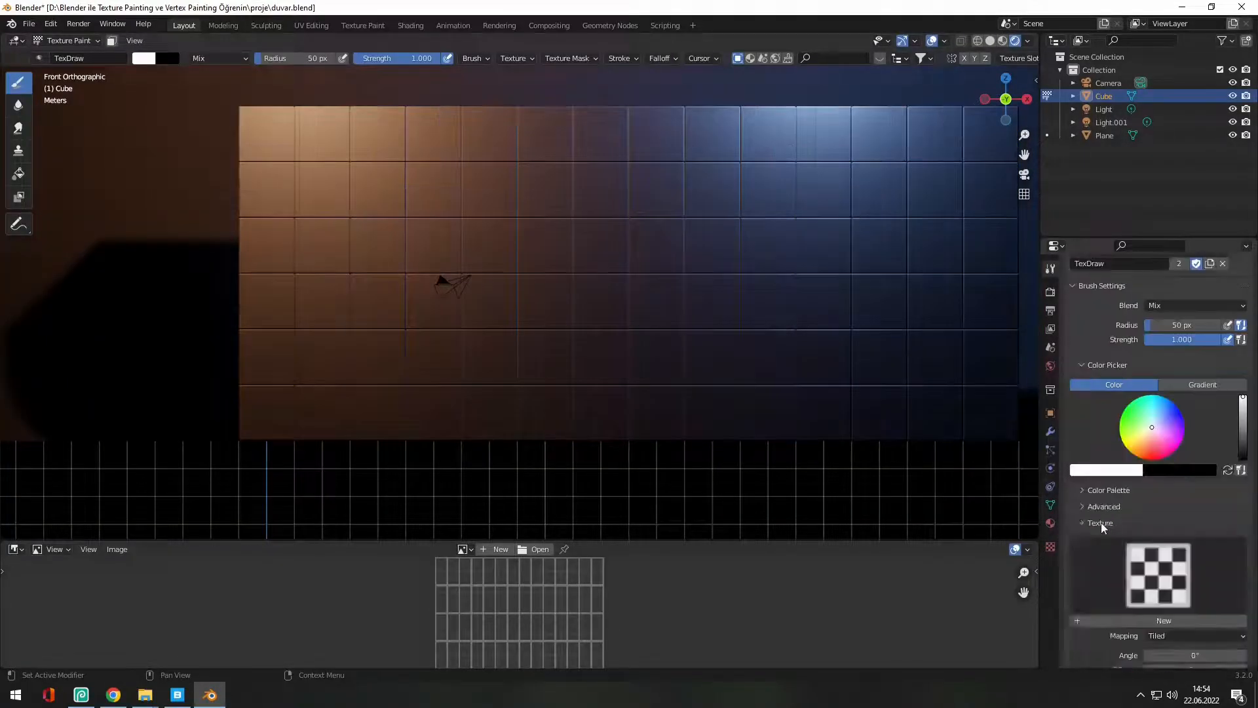
{"action": "scroll", "coordinate": [1107, 524], "scroll_direction": "down", "scroll_amount": 6}
{"action": "left_click", "coordinate": [1157, 412]}
{"action": "left_click", "coordinate": [1239, 412]}
{"action": "left_click", "coordinate": [1078, 520]}
{"action": "left_click", "coordinate": [1148, 411]}
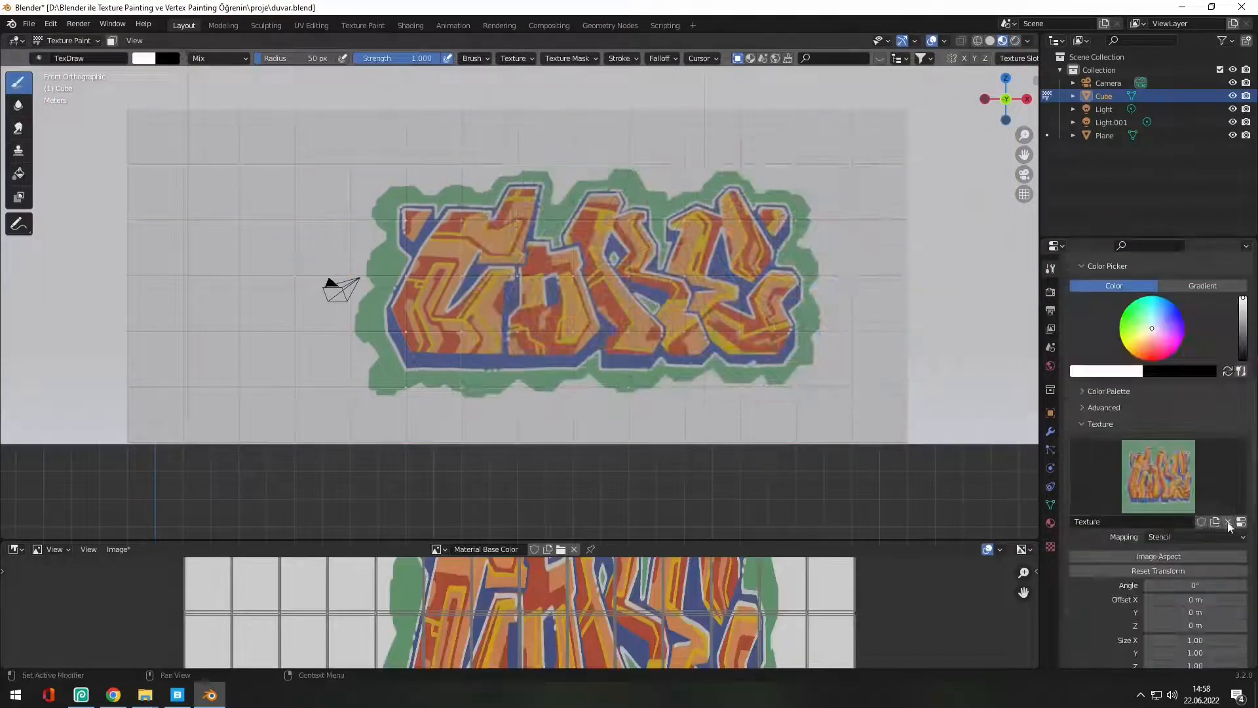
Remove the graffiti brush texture and paint the mask's silhouette in red on the wall beside the orange lettering
{"action": "left_click", "coordinate": [1228, 522]}
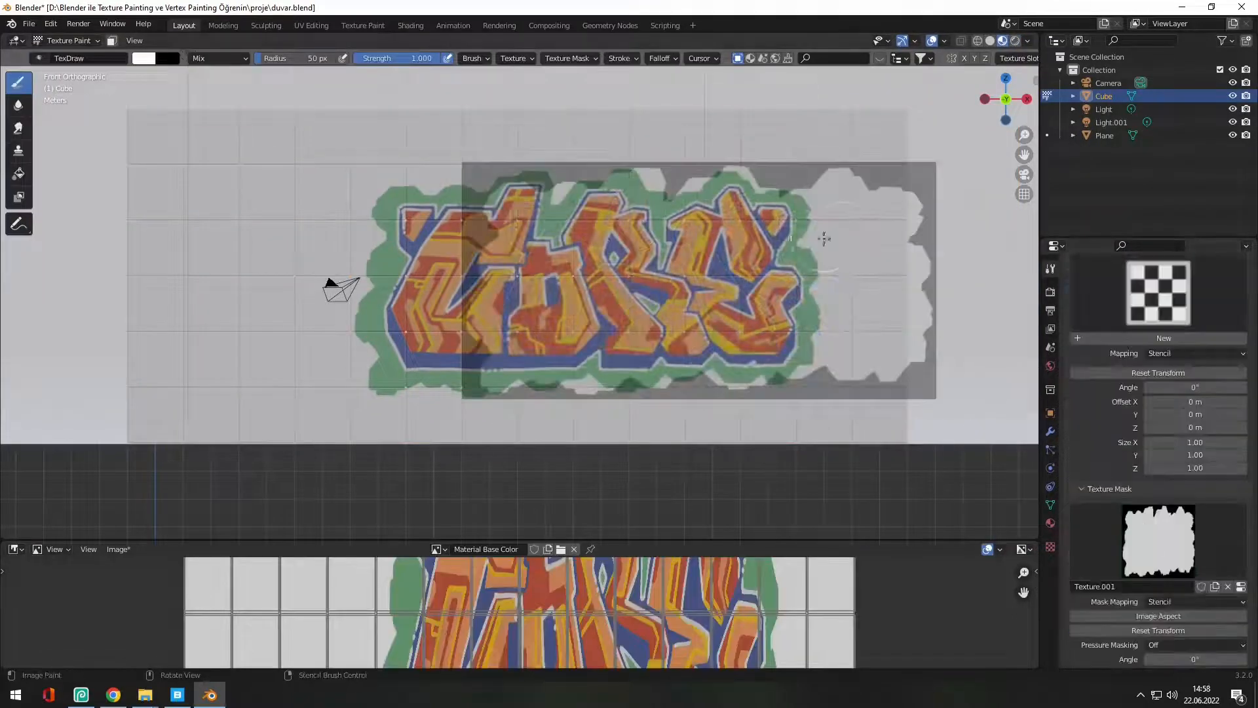
{"action": "left_click_drag", "start_coordinate": [164, 217], "coordinate": [336, 288]}
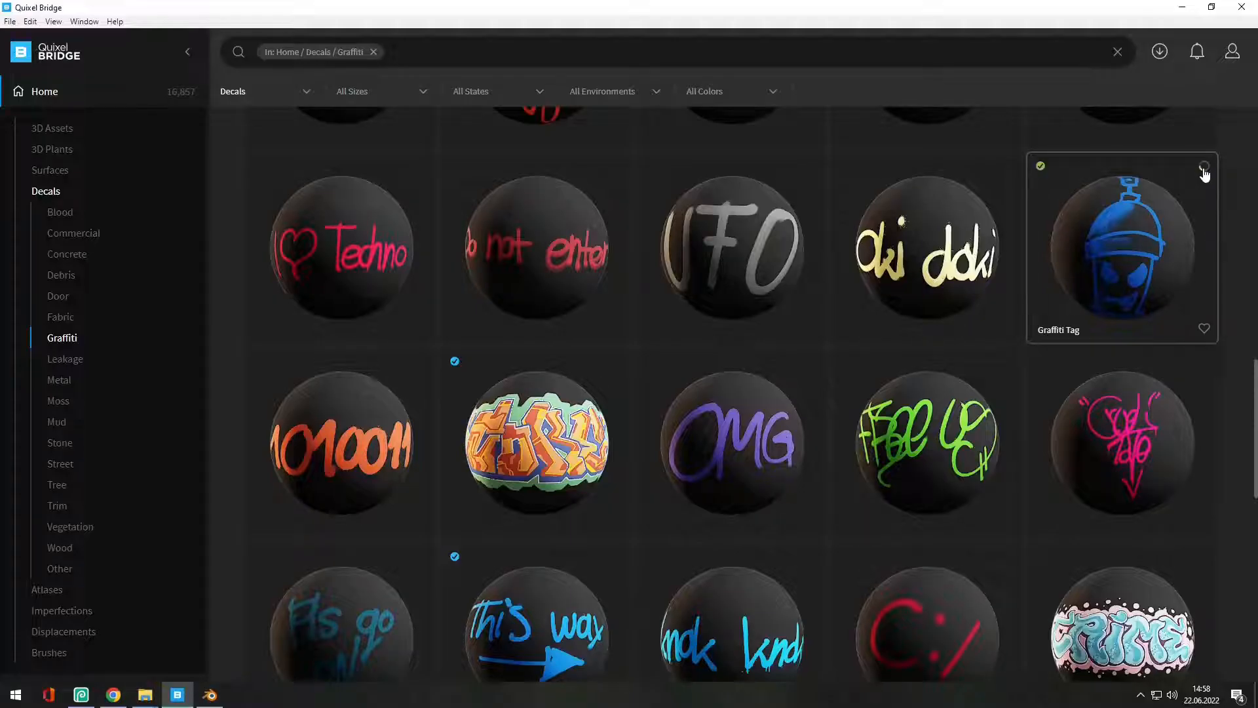
Download the blue Graffiti Tag face decal from Quixel Bridge and load its image into the Texture.001 brush mask in Blender
{"action": "left_click", "coordinate": [1203, 172]}
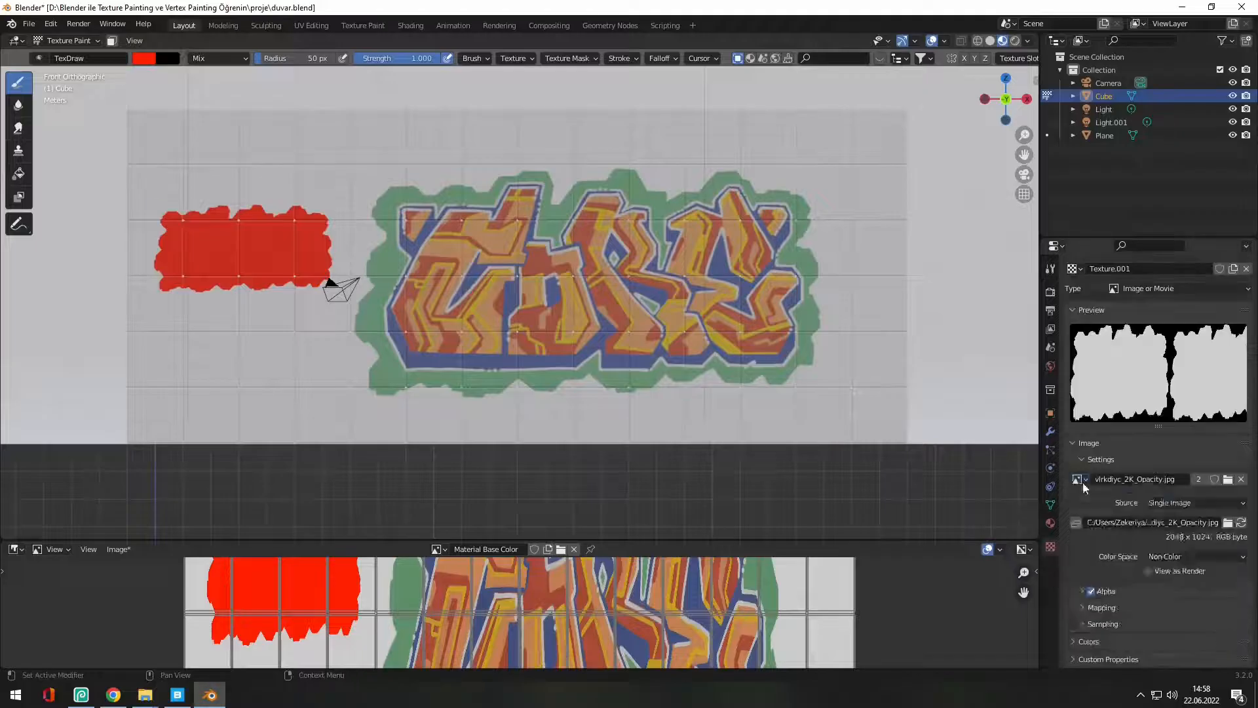
{"action": "left_click", "coordinate": [1078, 479]}
{"action": "left_click", "coordinate": [1127, 536]}
Swap the brush colour to black, fit the face stencil mask to its image aspect and move it over the red patch
{"action": "left_click", "coordinate": [1050, 269]}
{"action": "scroll", "coordinate": [1114, 367], "scroll_direction": "down", "scroll_amount": 7}
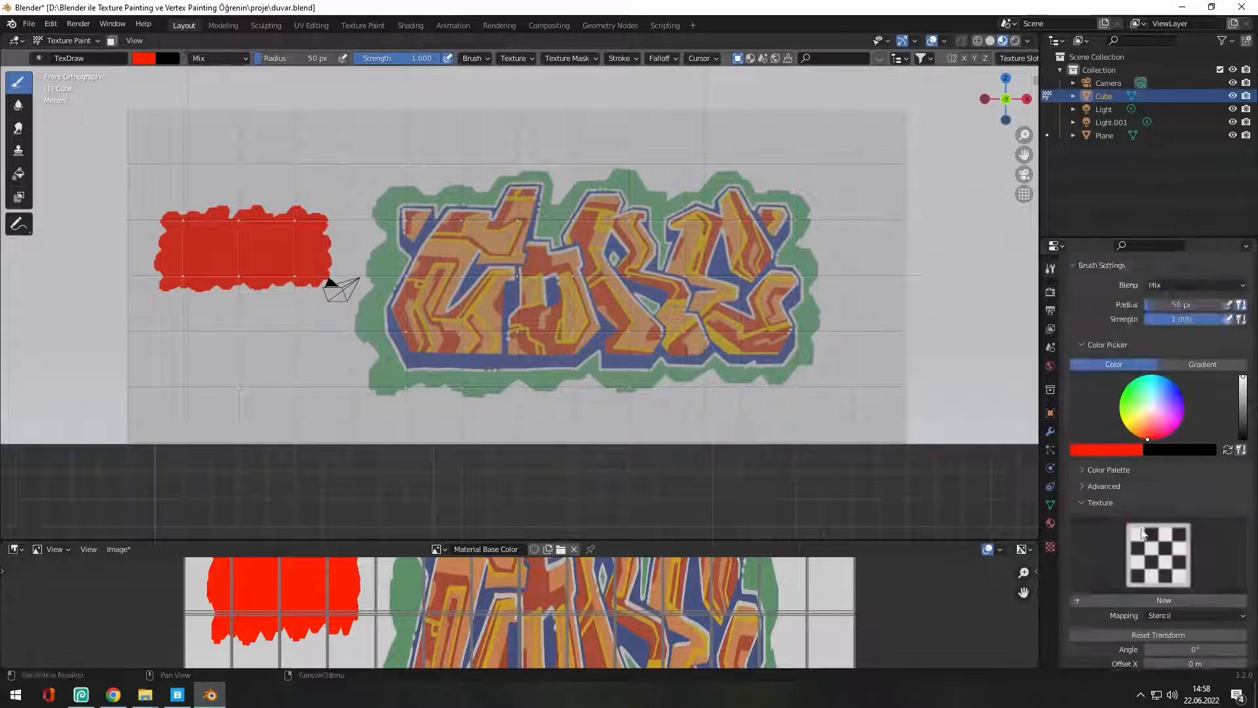
{"action": "key", "text": "x"}
{"action": "scroll", "coordinate": [1199, 593], "scroll_direction": "down", "scroll_amount": 5}
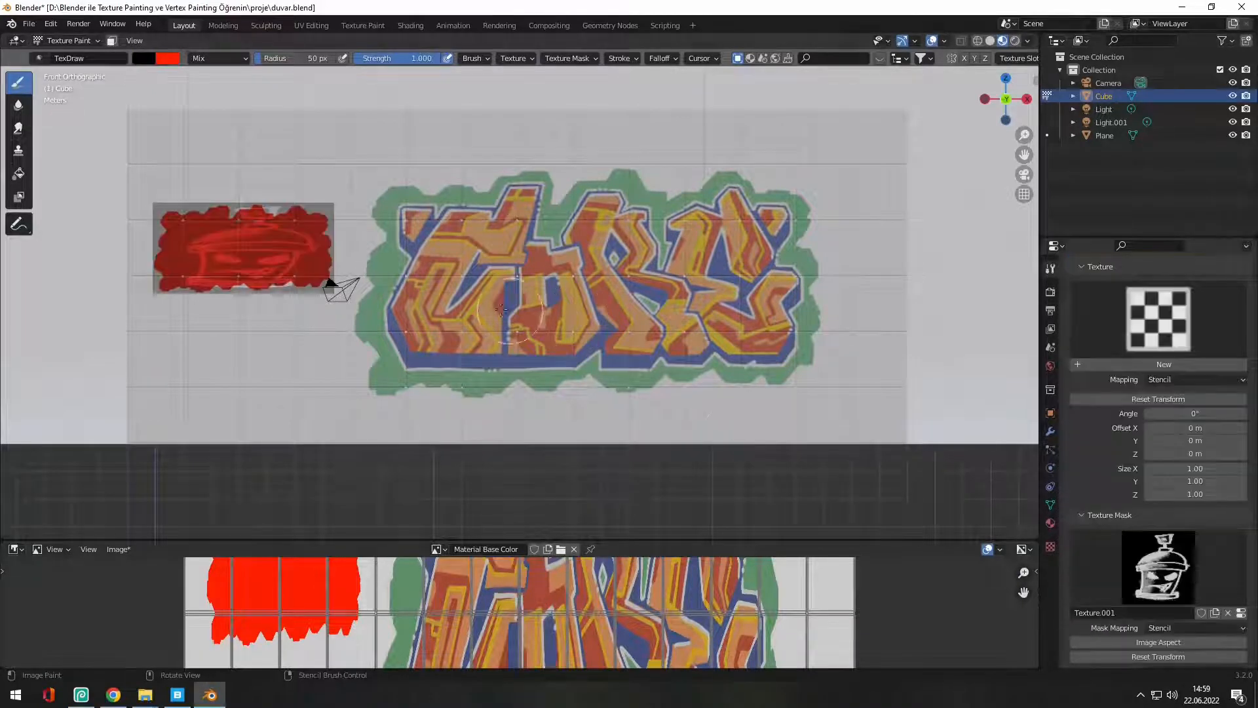
{"action": "left_click", "coordinate": [1159, 644]}
{"action": "right_click_drag", "start_coordinate": [264, 167], "coordinate": [265, 127]}
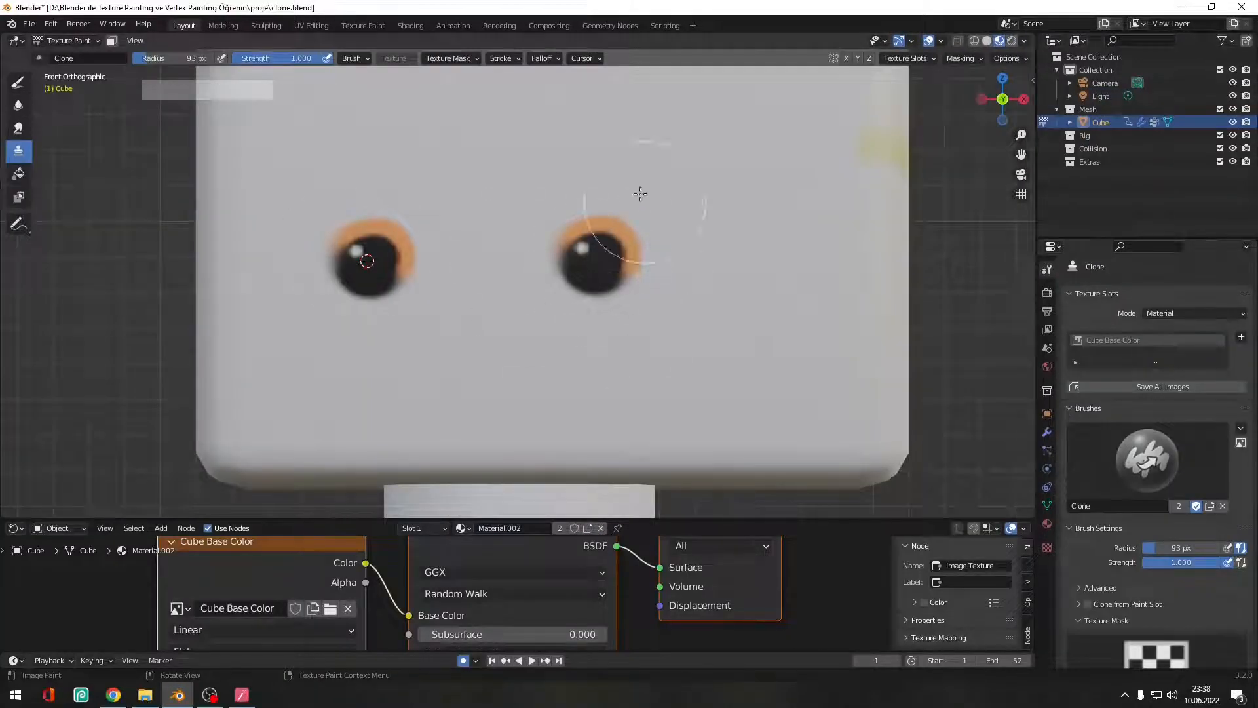
Circle both eyes with annotations and draw a black X above the first eye with a 13 px brush
{"action": "left_click", "coordinate": [19, 223]}
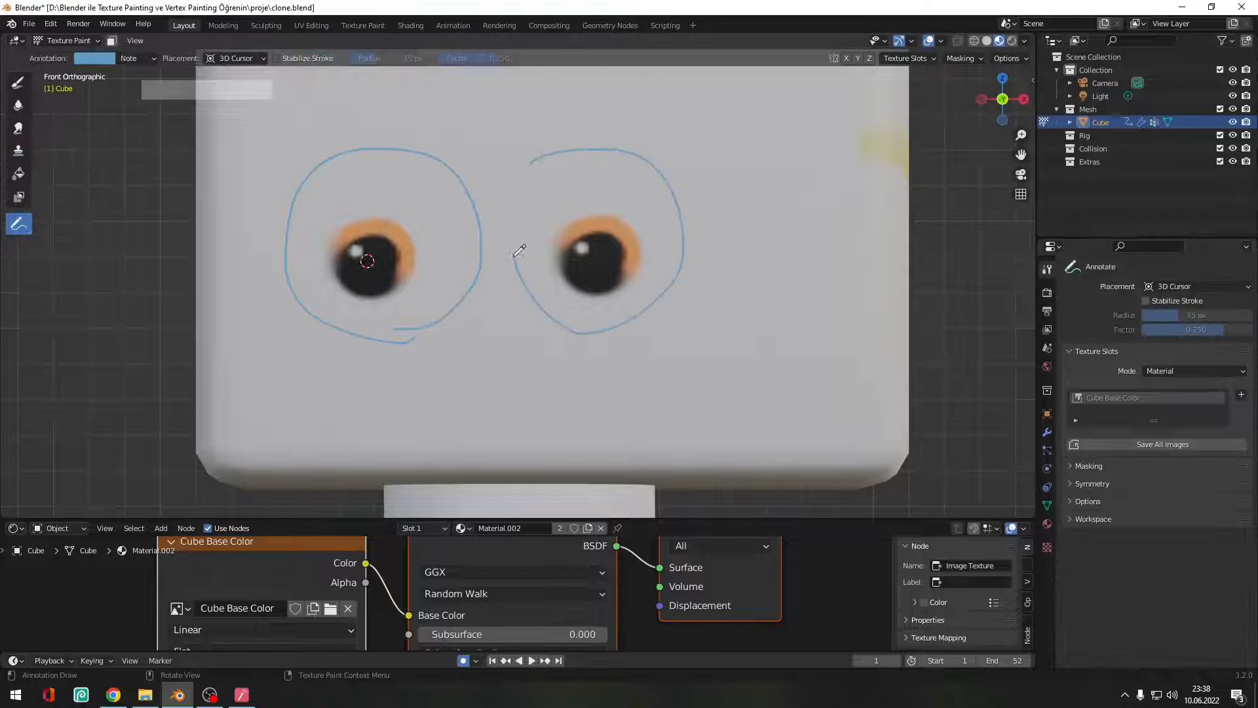
{"action": "left_click", "coordinate": [19, 86]}
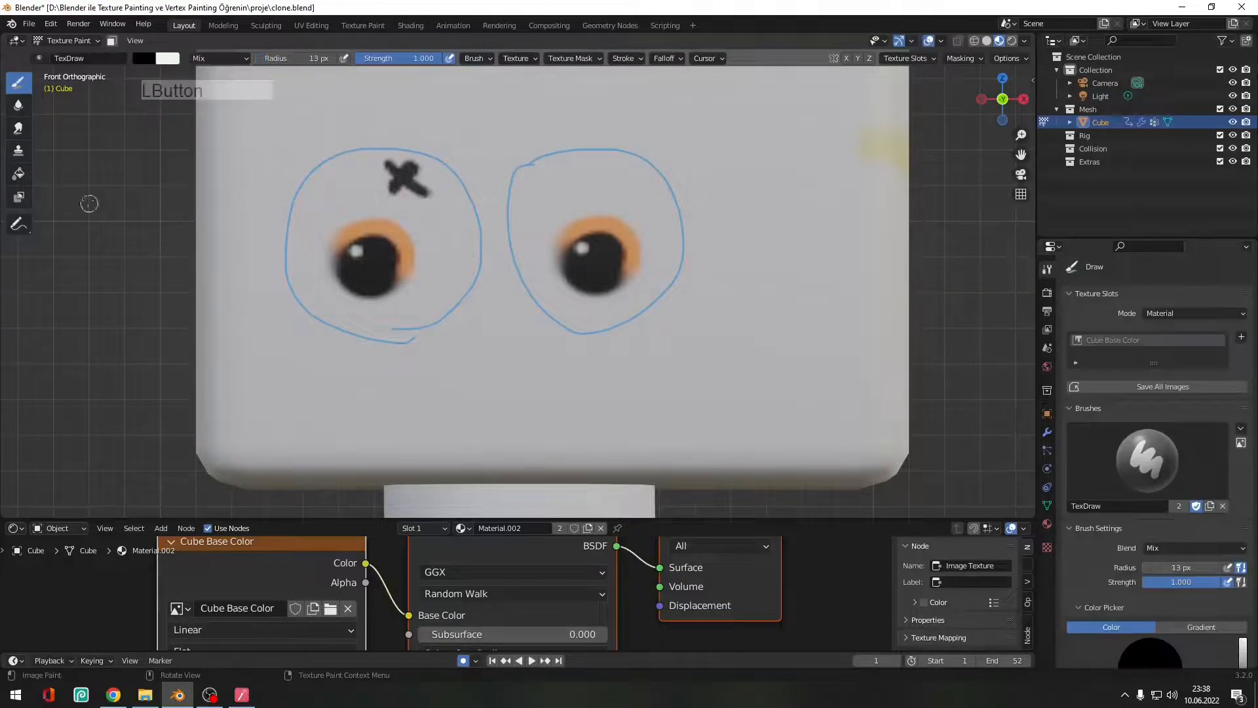
Clone the first eye and its X mark onto other spots of the face with a 64 px Clone brush
{"action": "left_click", "coordinate": [18, 150]}
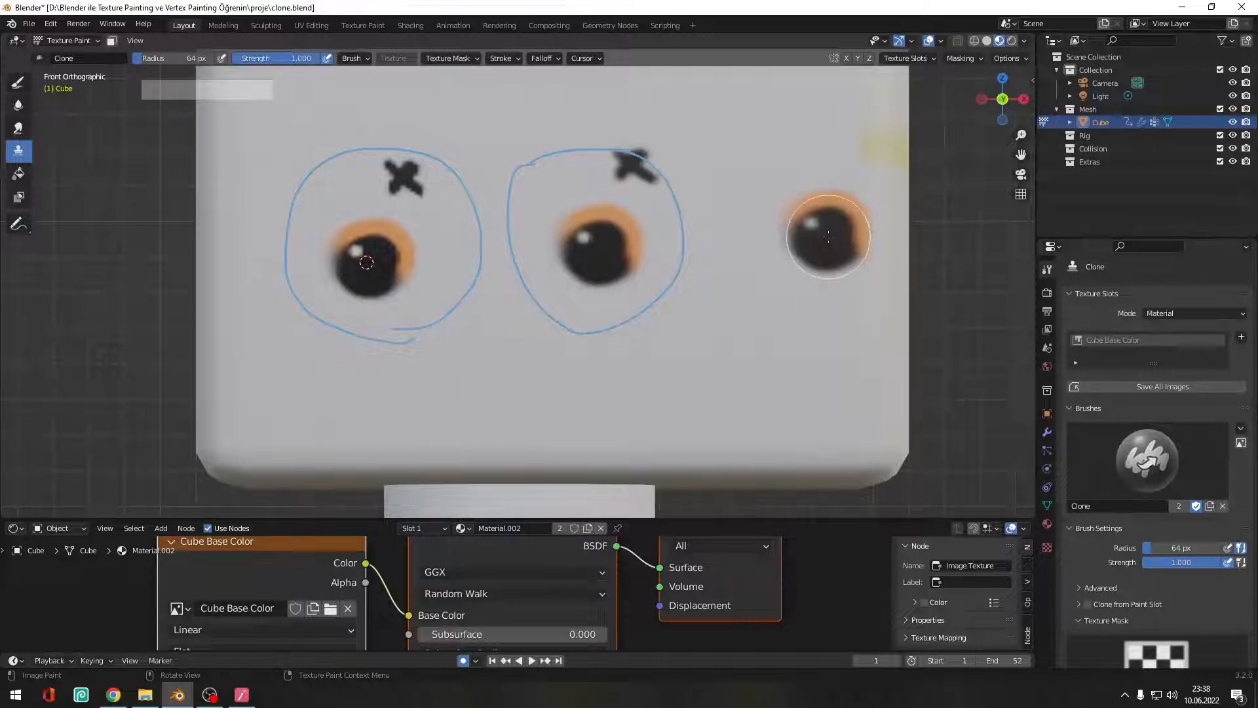
{"action": "left_click", "coordinate": [739, 365]}
{"action": "left_click", "coordinate": [585, 395]}
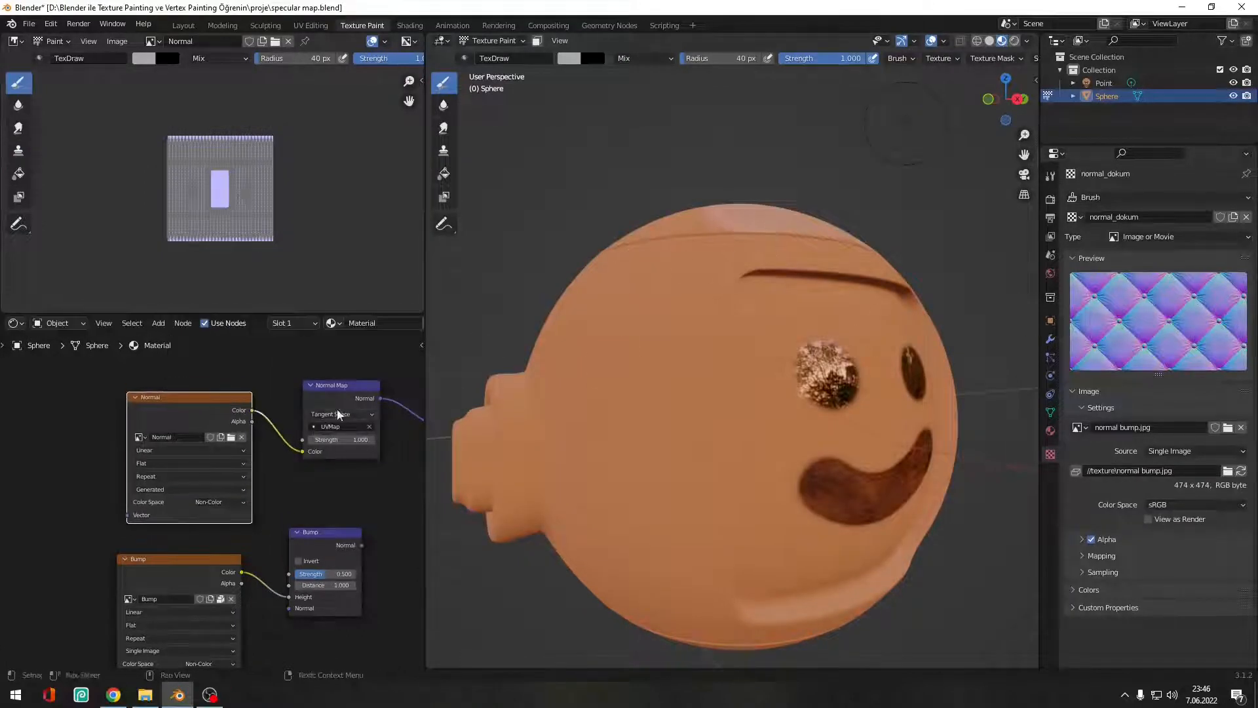
Prepare a white 120 px brush with the normal_dokum texture mapped as Tiled
{"action": "left_click", "coordinate": [1050, 175]}
{"action": "scroll", "coordinate": [1160, 390], "scroll_direction": "down", "scroll_amount": 6}
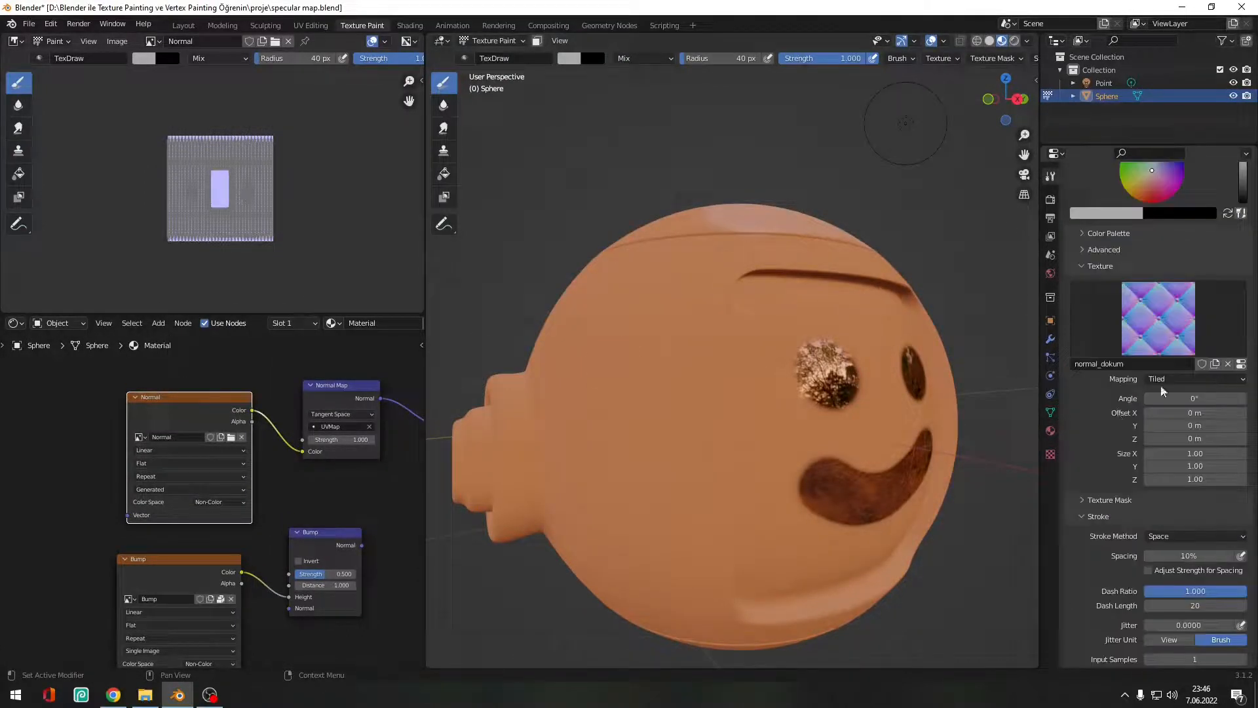
{"action": "left_click", "coordinate": [1165, 380]}
{"action": "mouse_move", "coordinate": [612, 338]}
{"action": "middle_mouse_down"}
{"action": "mouse_move", "coordinate": [623, 350]}
{"action": "mouse_move", "coordinate": [660, 304]}
{"action": "middle_mouse_up"}
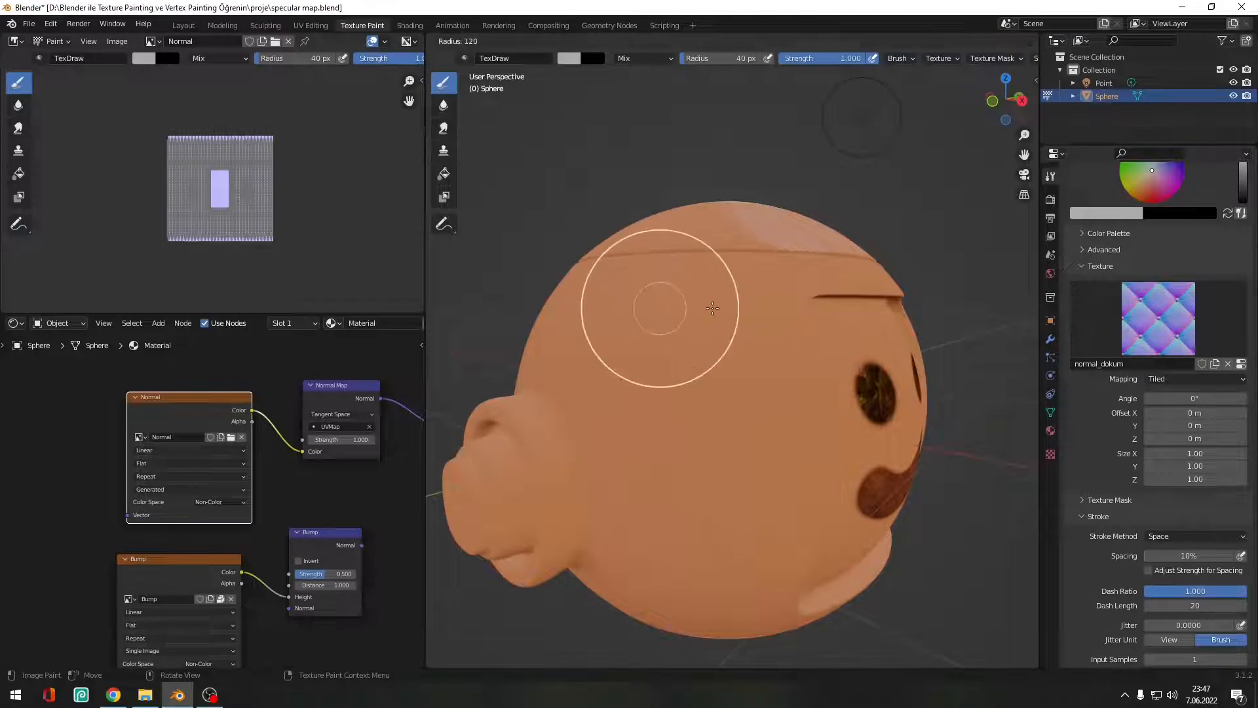
{"action": "left_click", "coordinate": [568, 59]}
{"action": "left_click_drag", "start_coordinate": [669, 105], "coordinate": [669, 73]}
Paint the quilted normal_dokum pattern across the side of the sphere head on the Normal texture
{"action": "mouse_move", "coordinate": [615, 280]}
{"action": "left_mouse_down"}
{"action": "mouse_move", "coordinate": [604, 328]}
{"action": "mouse_move", "coordinate": [699, 297]}
{"action": "left_mouse_up"}
{"action": "middle_click_drag", "start_coordinate": [635, 489], "coordinate": [759, 425]}
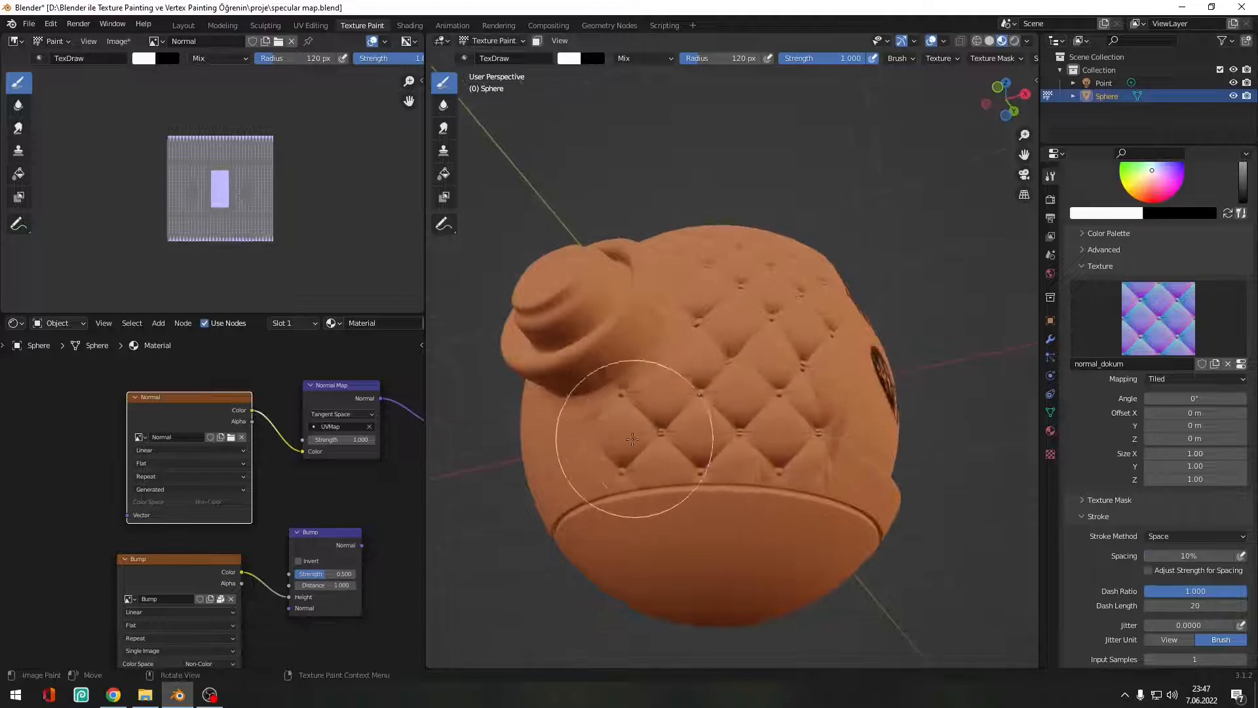
{"action": "middle_click_drag", "start_coordinate": [633, 439], "coordinate": [646, 393]}
{"action": "mouse_move", "coordinate": [814, 421]}
{"action": "middle_mouse_down"}
{"action": "mouse_move", "coordinate": [645, 399]}
{"action": "mouse_move", "coordinate": [754, 357]}
{"action": "middle_mouse_up"}
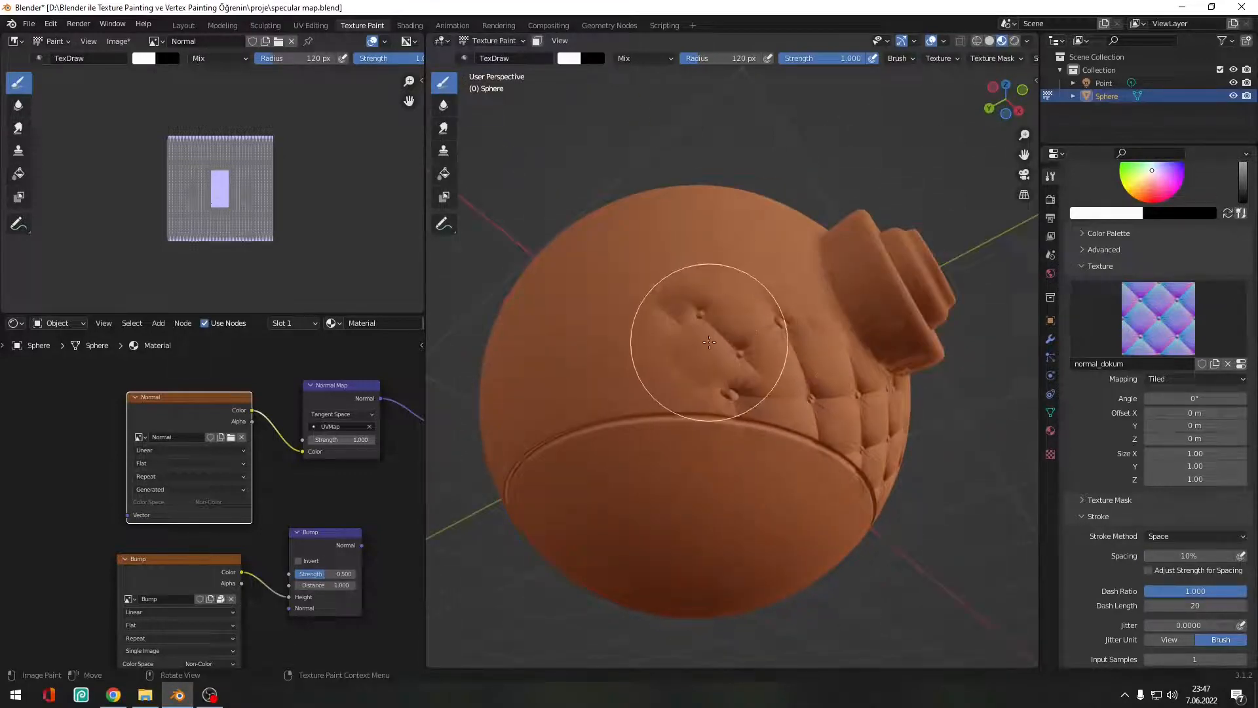
Extend the quilted normal pattern around the back of the sphere head, above the curved rim, and inspect it all round
{"action": "scroll", "coordinate": [709, 342], "scroll_direction": "up", "scroll_amount": 9}
{"action": "mouse_move", "coordinate": [558, 308]}
{"action": "left_mouse_down"}
{"action": "mouse_move", "coordinate": [700, 370]}
{"action": "mouse_move", "coordinate": [502, 420]}
{"action": "left_mouse_up"}
{"action": "scroll", "coordinate": [699, 371], "scroll_direction": "down", "scroll_amount": 14}
{"action": "scroll", "coordinate": [730, 379], "scroll_direction": "up", "scroll_amount": 5}
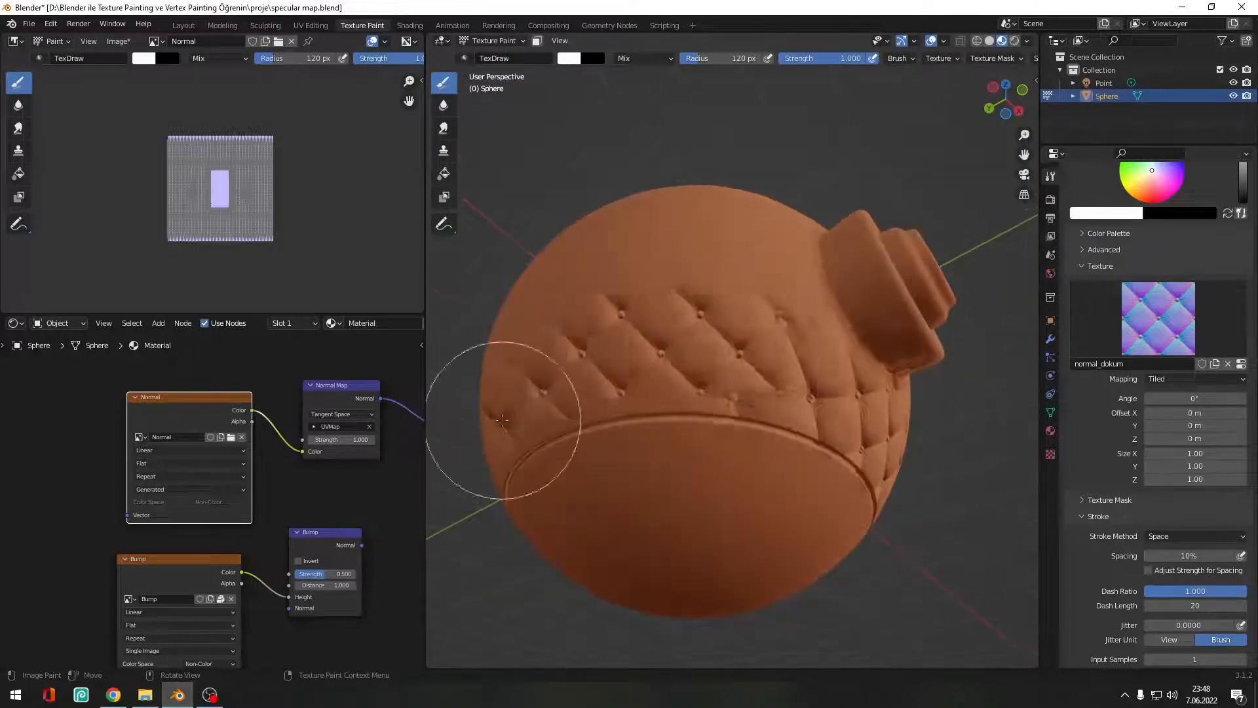
{"action": "middle_click_drag", "start_coordinate": [506, 357], "coordinate": [544, 391]}
{"action": "mouse_move", "coordinate": [796, 308]}
{"action": "middle_mouse_down"}
{"action": "mouse_move", "coordinate": [660, 373]}
{"action": "mouse_move", "coordinate": [767, 394]}
{"action": "middle_mouse_up"}
{"action": "middle_click_drag", "start_coordinate": [633, 480], "coordinate": [815, 308]}
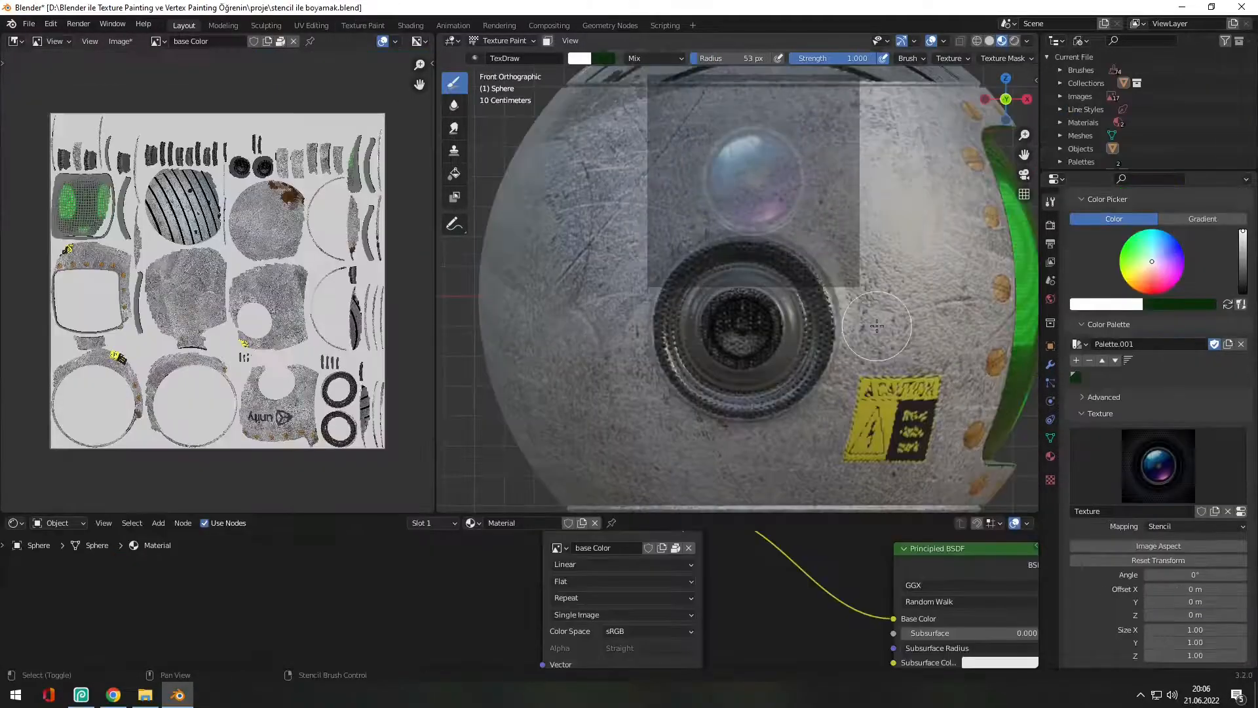
Shrink the camera lens stencil and paint it onto the robot sphere just above the central eye
{"action": "right_click_drag", "start_coordinate": [877, 326], "coordinate": [980, 425], "text": "shift"}
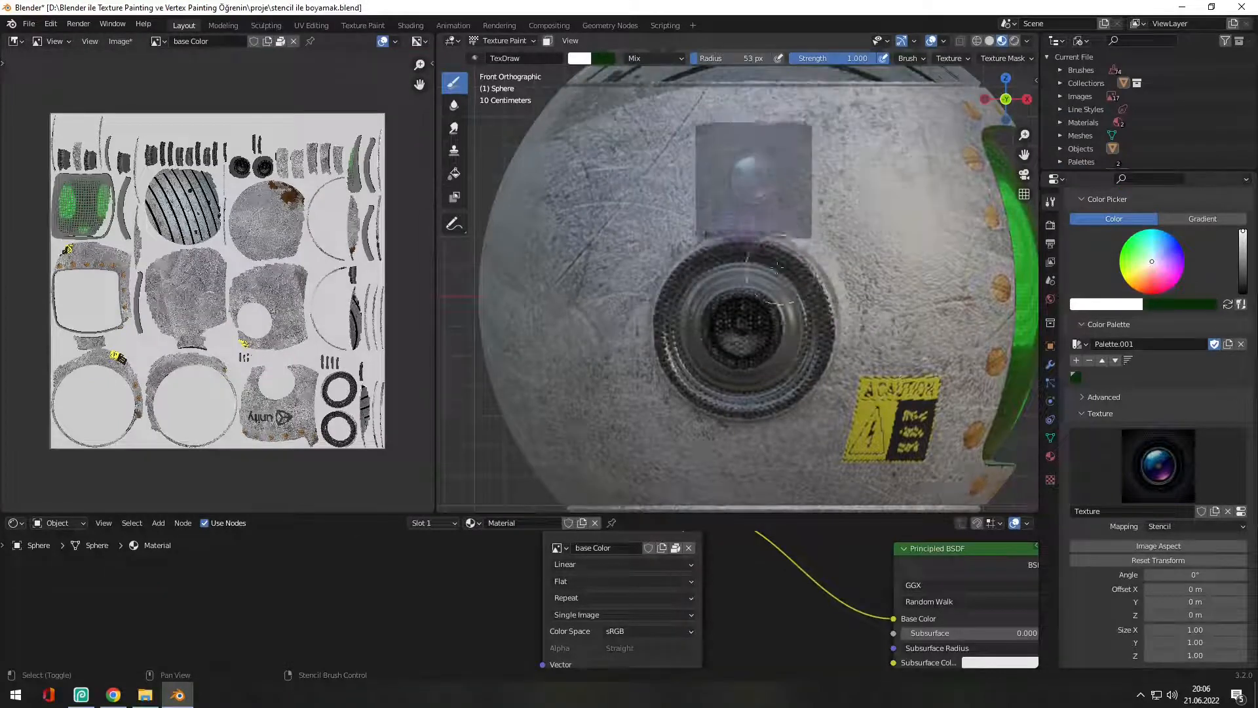
{"action": "middle_click_drag", "start_coordinate": [753, 179], "coordinate": [863, 280]}
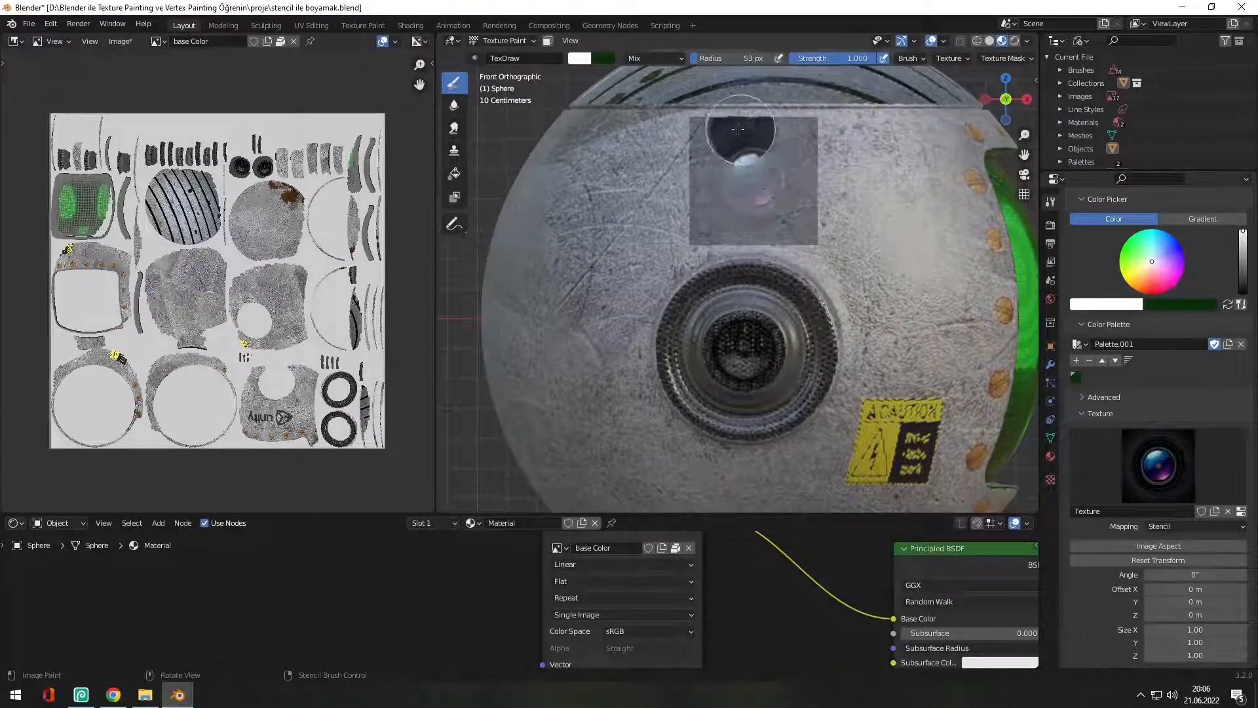
{"action": "mouse_move", "coordinate": [602, 343]}
{"action": "middle_mouse_down"}
{"action": "mouse_move", "coordinate": [804, 289]}
{"action": "mouse_move", "coordinate": [695, 275]}
{"action": "middle_mouse_up"}
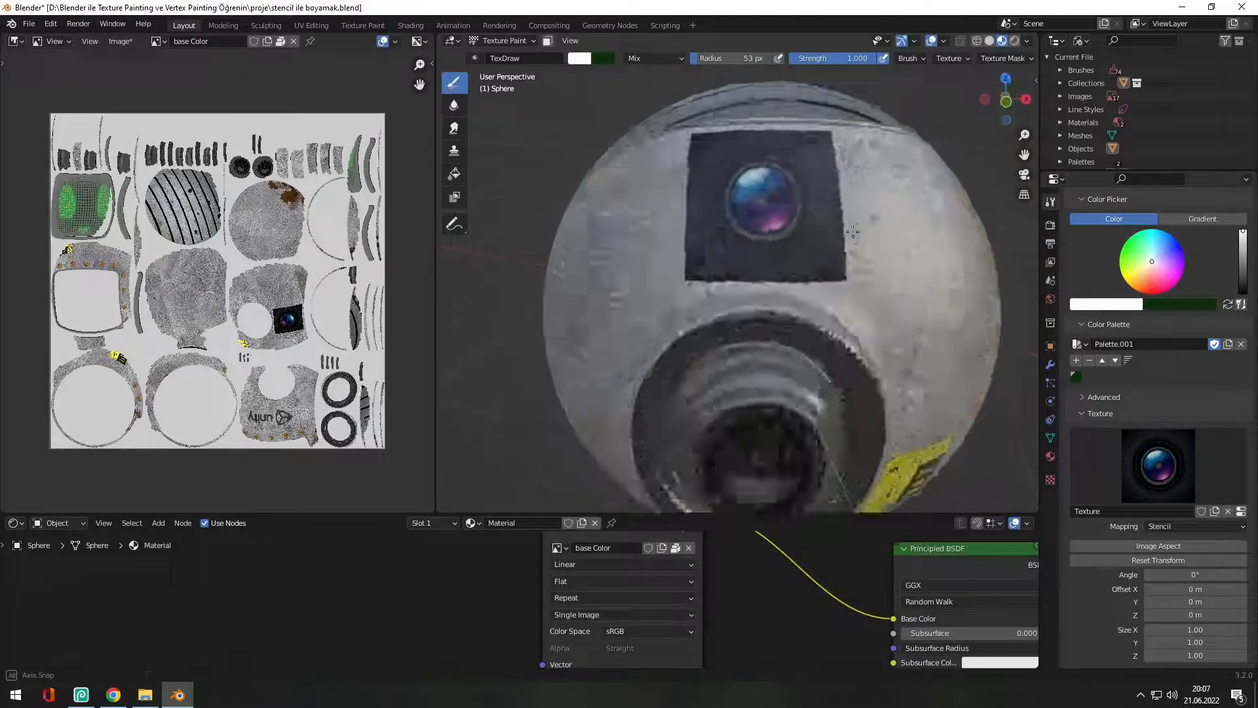
Reposition the lens stencil on the sphere's blank side and paint a second lens beside the first
{"action": "scroll", "coordinate": [701, 236], "scroll_direction": "down", "scroll_amount": 1}
{"action": "right_click_drag", "start_coordinate": [705, 212], "coordinate": [641, 256]}
{"action": "left_click_drag", "start_coordinate": [640, 255], "coordinate": [600, 289]}
{"action": "middle_click_drag", "start_coordinate": [804, 217], "coordinate": [912, 213]}
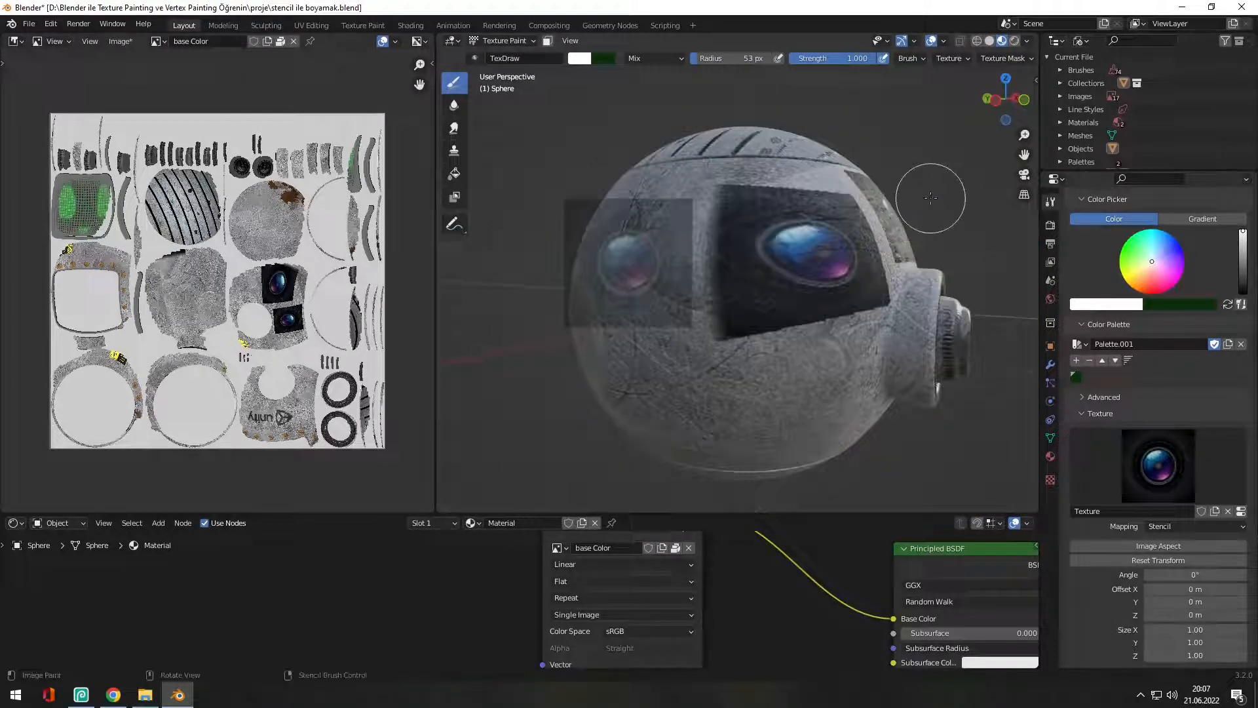
Replace the lens stencil's image with another image file in the brush texture settings
{"action": "middle_click_drag", "start_coordinate": [809, 200], "coordinate": [800, 229]}
{"action": "key", "text": "KP_1"}
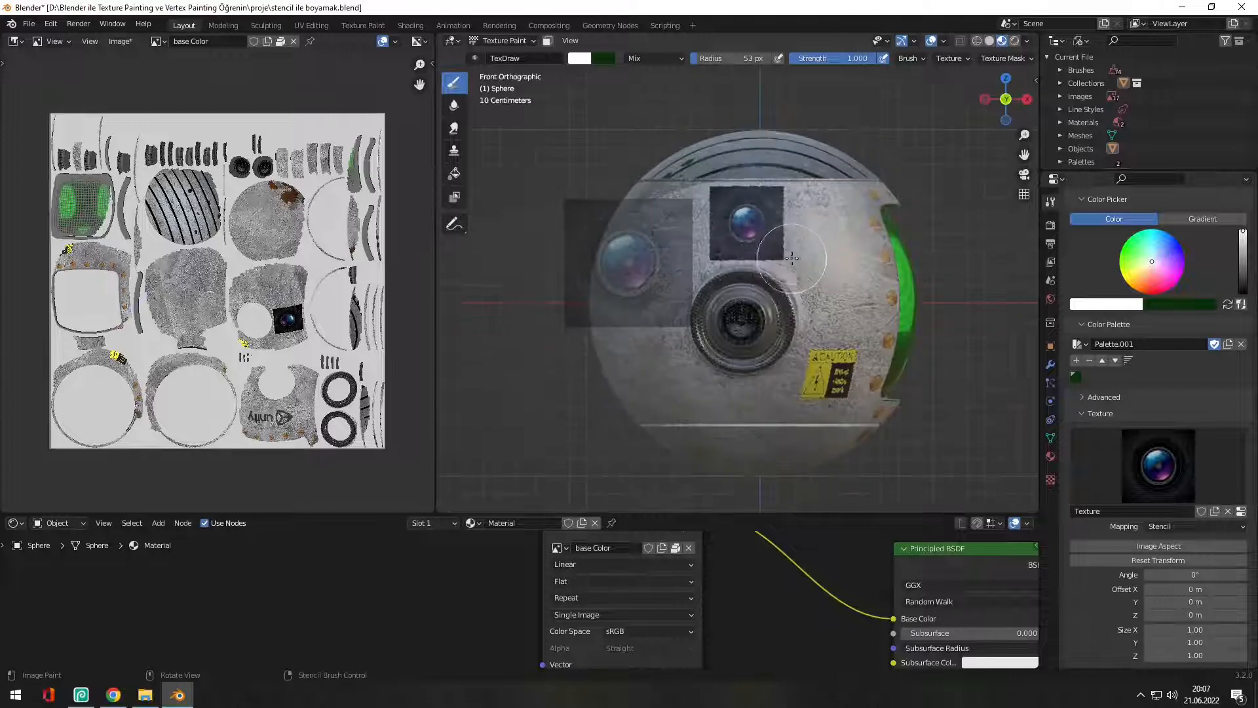
{"action": "left_click", "coordinate": [1241, 511]}
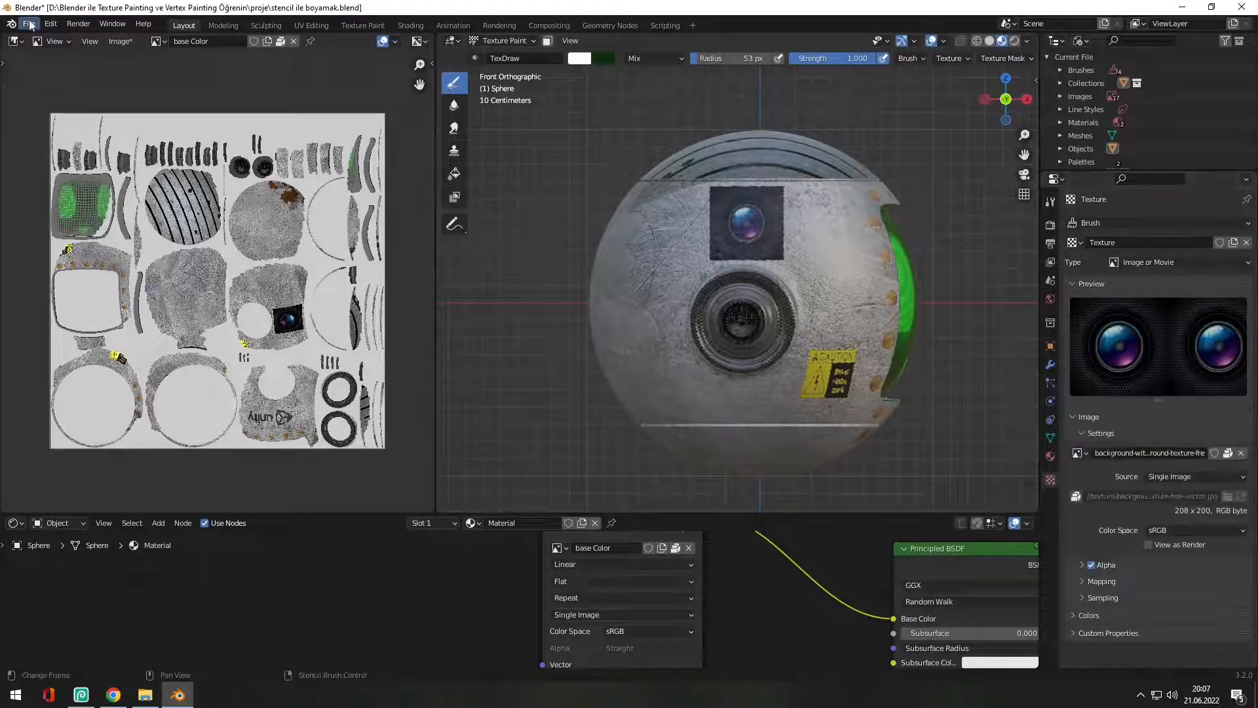
{"action": "left_click", "coordinate": [1228, 453]}
{"action": "left_click", "coordinate": [1141, 460]}
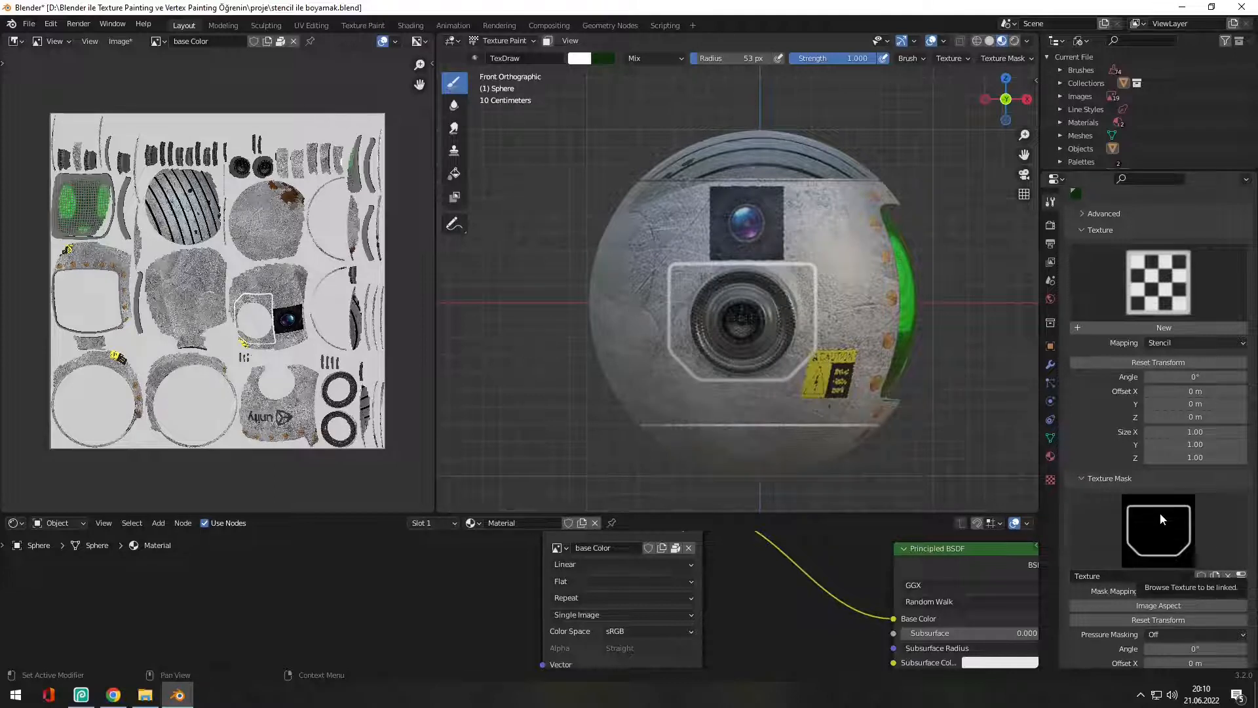
Choose a flat custom brush falloff and paint the angular frame mask in orange around the sphere's front central lens
{"action": "scroll", "coordinate": [918, 59], "scroll_direction": "down", "scroll_amount": 3}
{"action": "left_click", "coordinate": [1017, 58]}
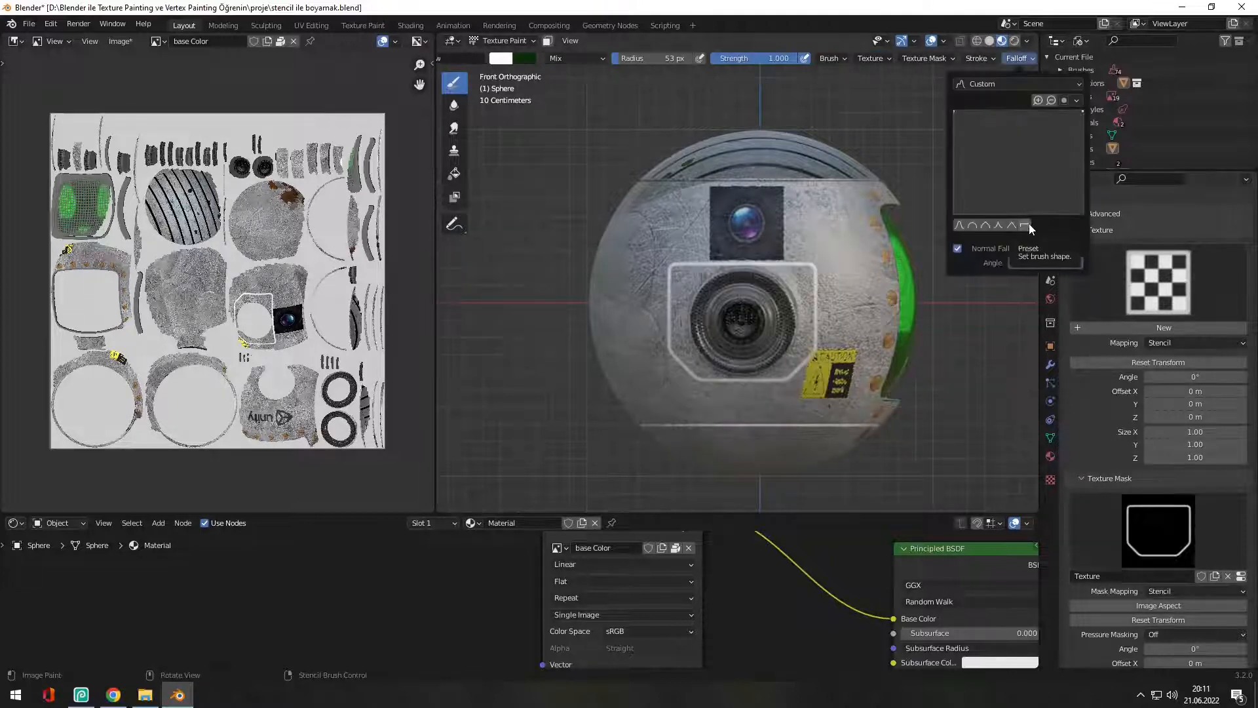
{"action": "mouse_move", "coordinate": [787, 323]}
{"action": "middle_mouse_down"}
{"action": "mouse_move", "coordinate": [885, 324]}
{"action": "mouse_move", "coordinate": [793, 324]}
{"action": "middle_mouse_up"}
{"action": "left_click", "coordinate": [501, 58]}
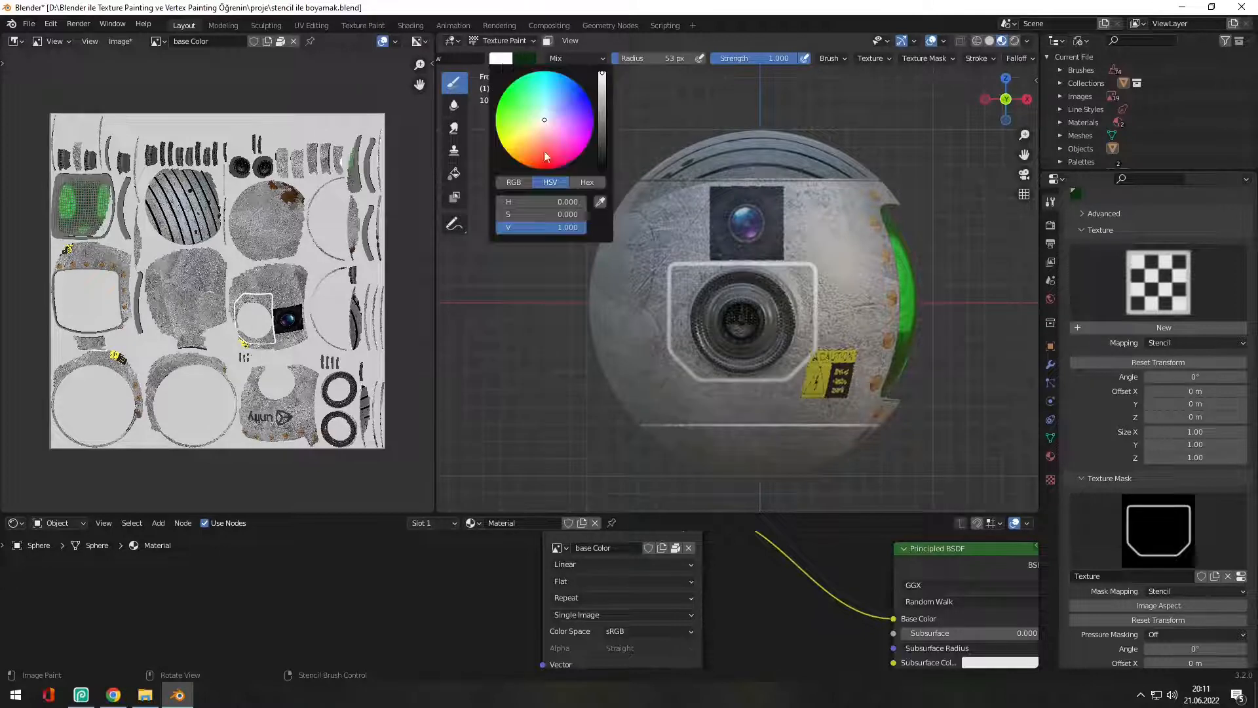
{"action": "left_click", "coordinate": [567, 164]}
{"action": "left_click_drag", "start_coordinate": [681, 276], "coordinate": [806, 367]}
{"action": "mouse_move", "coordinate": [806, 308]}
{"action": "middle_mouse_down"}
{"action": "mouse_move", "coordinate": [904, 288]}
{"action": "mouse_move", "coordinate": [833, 250]}
{"action": "middle_mouse_up"}
{"action": "scroll", "coordinate": [904, 289], "scroll_direction": "up", "scroll_amount": 3}
{"action": "key", "text": "KP_1"}
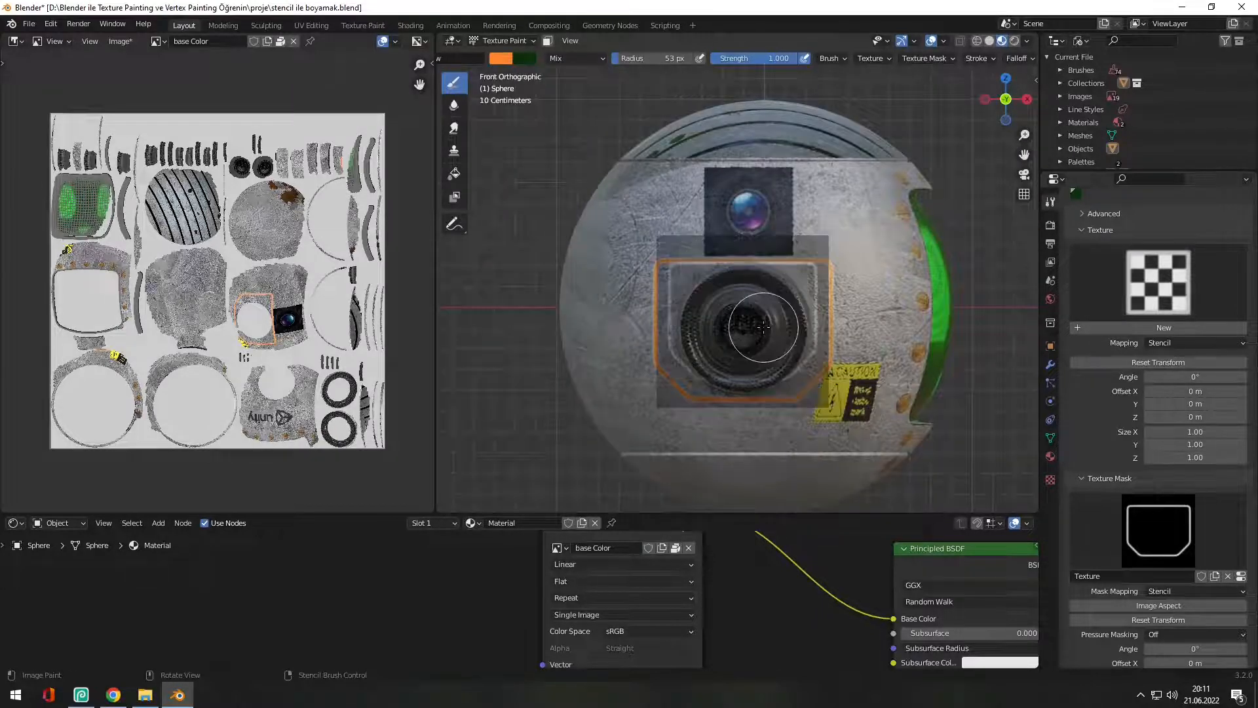
Load the radial vent alpha image into the brush's mask texture
{"action": "left_click", "coordinate": [1240, 575]}
{"action": "left_click", "coordinate": [1230, 452]}
{"action": "double_click", "coordinate": [1095, 272]}
{"action": "left_click", "coordinate": [1050, 201]}
{"action": "scroll", "coordinate": [1158, 394], "scroll_direction": "down", "scroll_amount": 3}
Create Texture.002 as a separate mask texture and load the plain round disc alpha from the alpha brushes pack
{"action": "left_click", "coordinate": [1159, 452]}
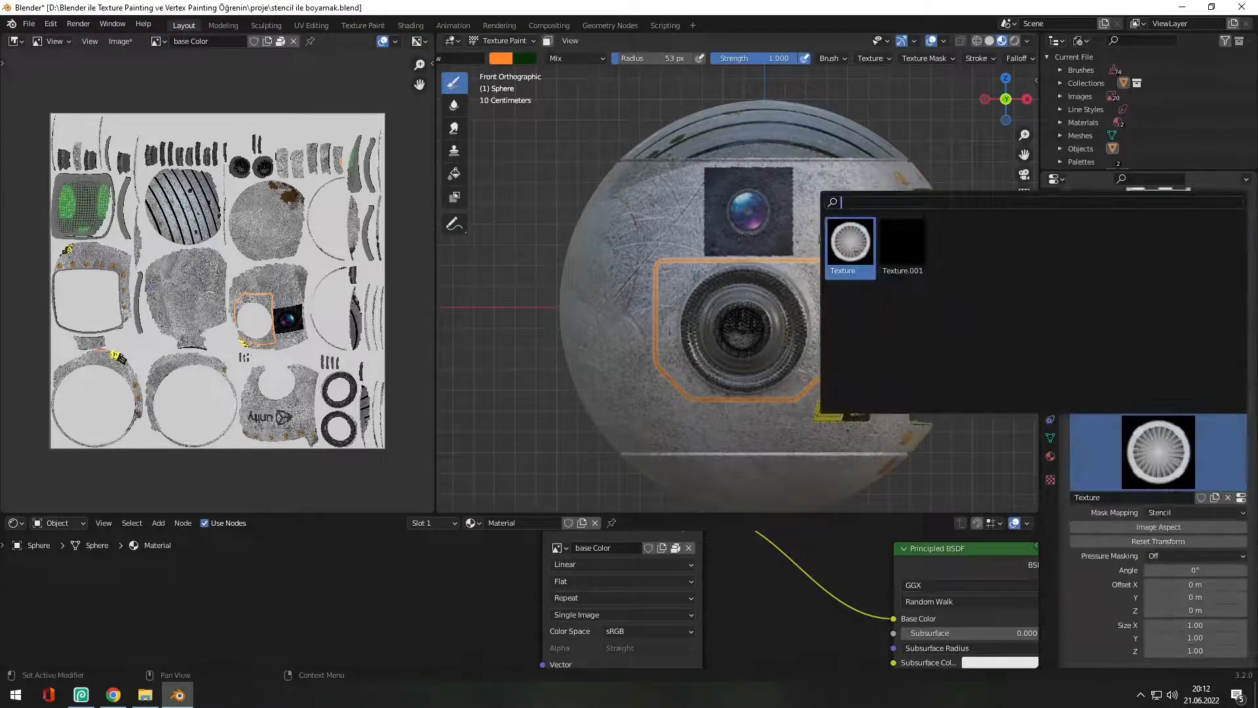
{"action": "left_click", "coordinate": [911, 271]}
{"action": "left_click", "coordinate": [1228, 497]}
{"action": "left_click", "coordinate": [1180, 497]}
{"action": "left_click", "coordinate": [1240, 497]}
{"action": "left_click", "coordinate": [1214, 452]}
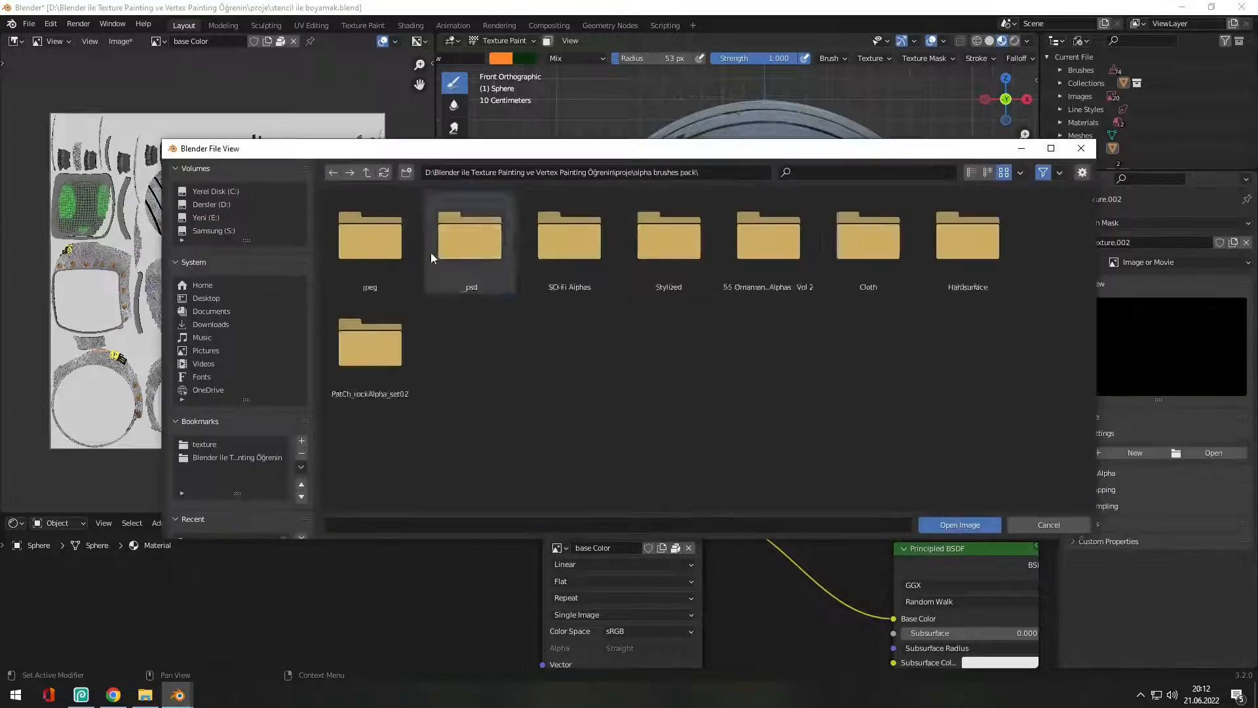
{"action": "double_click", "coordinate": [435, 259]}
{"action": "scroll", "coordinate": [536, 351], "scroll_direction": "down", "scroll_amount": 3}
{"action": "scroll", "coordinate": [536, 350], "scroll_direction": "up", "scroll_amount": 1}
{"action": "double_click", "coordinate": [684, 323]}
Try the radial vent Texture in the brush's texture slot and unlink it again
{"action": "left_click", "coordinate": [1050, 201]}
{"action": "scroll", "coordinate": [1158, 393], "scroll_direction": "up", "scroll_amount": 3}
{"action": "left_click", "coordinate": [1158, 492]}
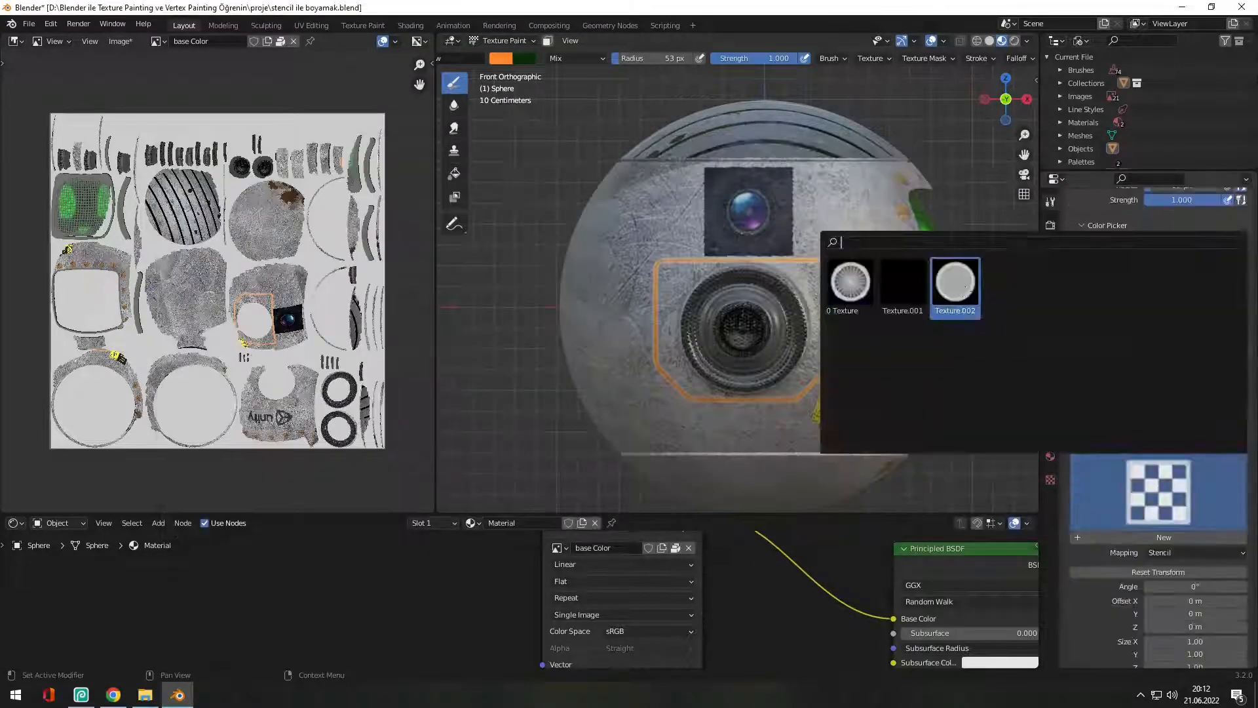
{"action": "left_click", "coordinate": [850, 286]}
{"action": "key", "text": "ctrl+KP_3"}
{"action": "scroll", "coordinate": [1168, 607], "scroll_direction": "down", "scroll_amount": 4}
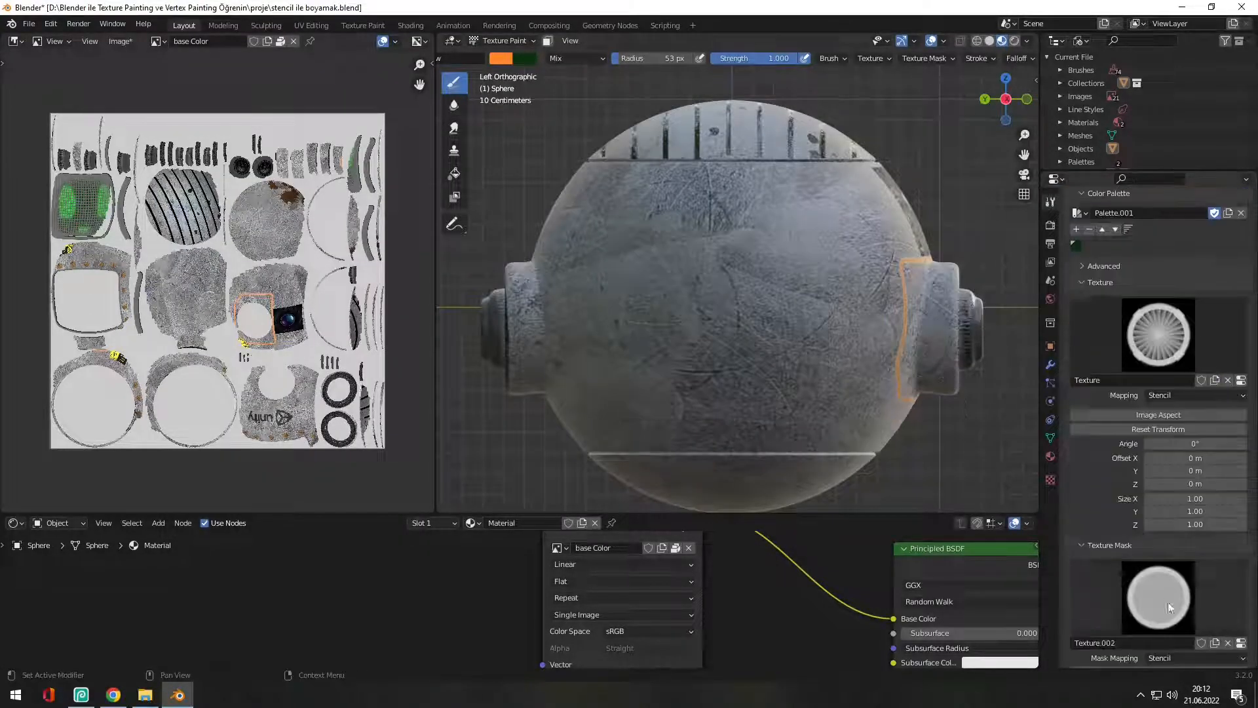
{"action": "left_click", "coordinate": [1227, 380]}
Try painting the radial vent mask in dark grey across the sphere's blank left side, and undo the strokes
{"action": "right_click_drag", "start_coordinate": [761, 301], "coordinate": [798, 292], "text": "alt+shift"}
{"action": "left_click", "coordinate": [502, 58]}
{"action": "left_click_drag", "start_coordinate": [602, 131], "coordinate": [602, 152]}
{"action": "left_click_drag", "start_coordinate": [812, 249], "coordinate": [652, 435]}
{"action": "left_click", "coordinate": [501, 61]}
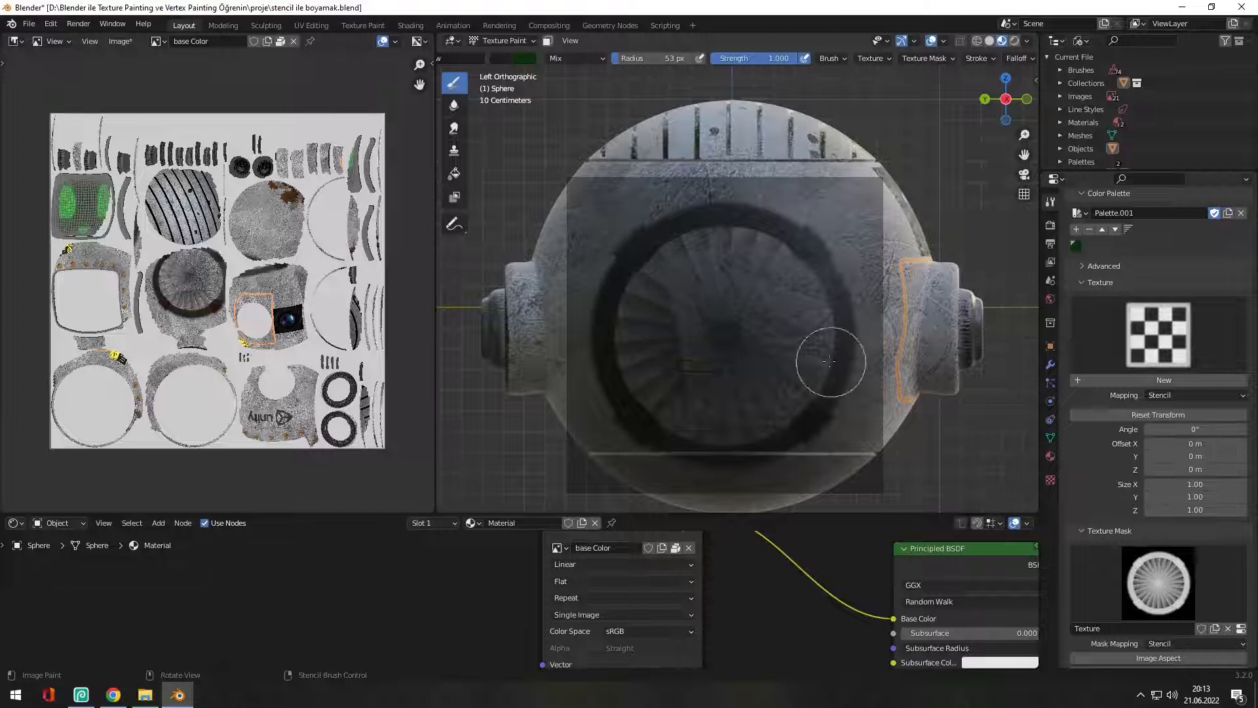
{"action": "middle_click_drag", "start_coordinate": [829, 361], "coordinate": [858, 354]}
{"action": "key", "text": "ctrl+KP_3"}
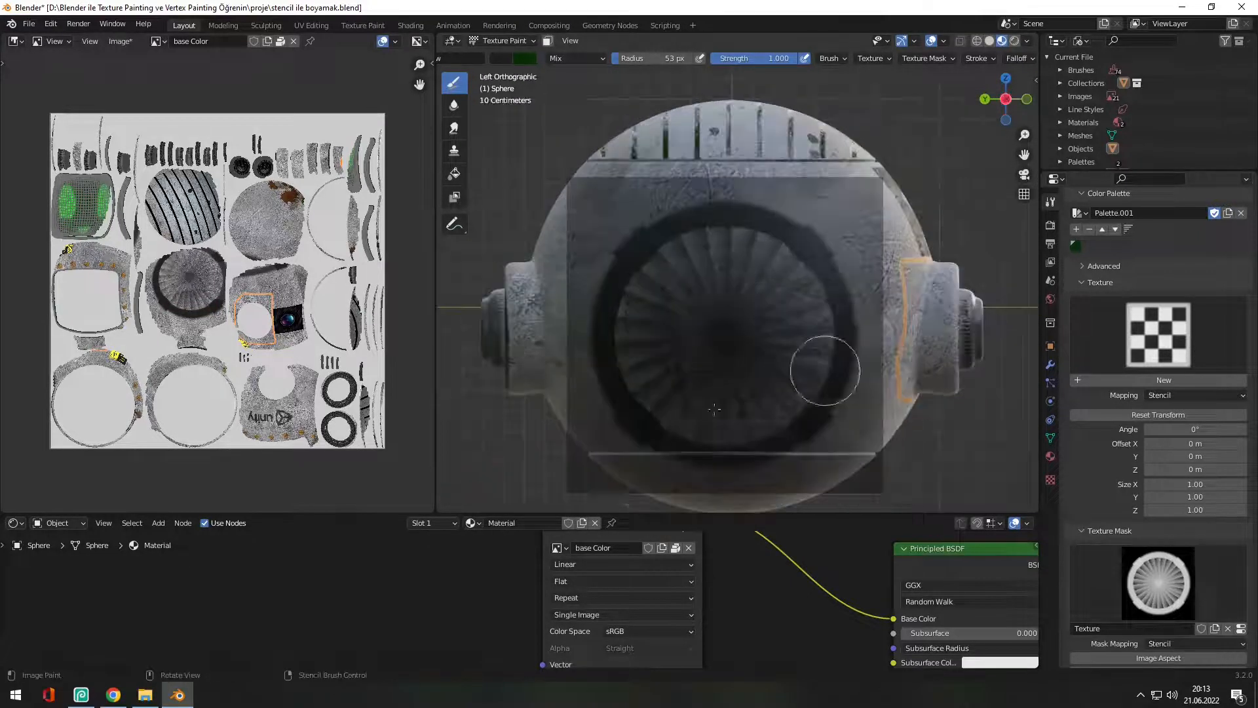
{"action": "key", "text": "ctrl+z"}
Readjust the brush colour and size, and paint with the radial vent mask on the sphere's left side again
{"action": "left_click", "coordinate": [501, 59]}
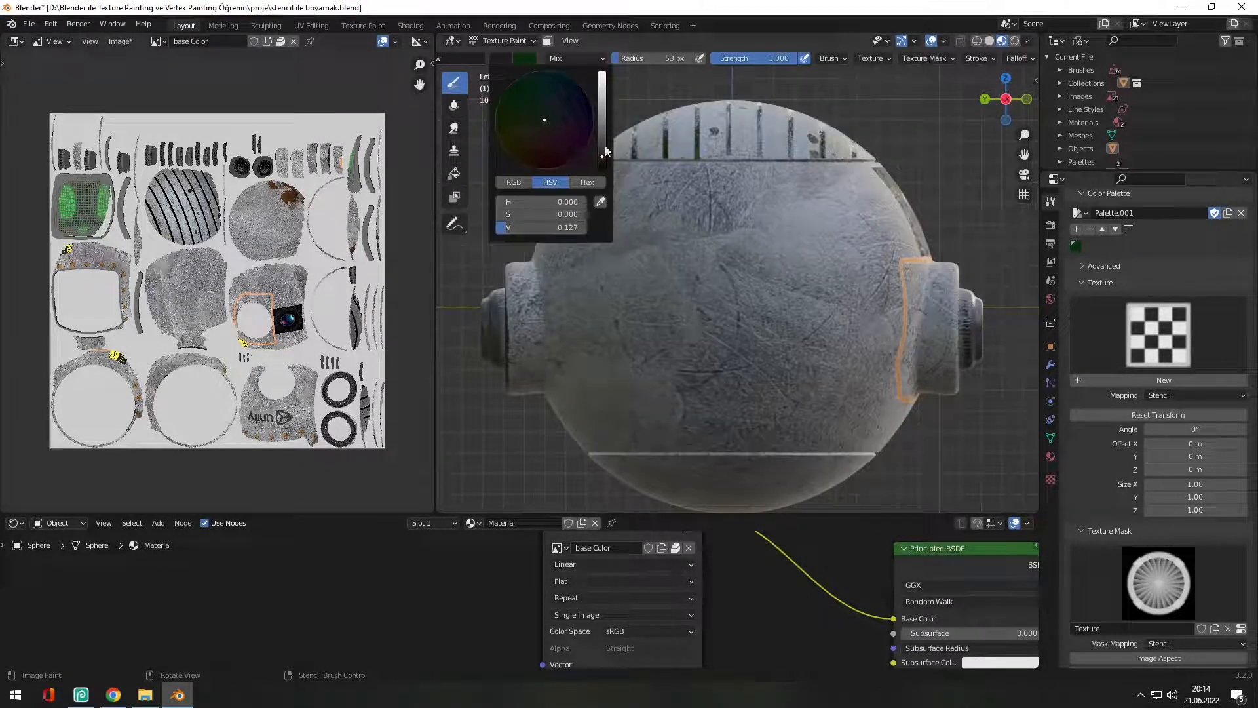
{"action": "key", "text": "f"}
{"action": "left_click", "coordinate": [882, 281]}
{"action": "mouse_move", "coordinate": [713, 328]}
{"action": "left_mouse_down"}
{"action": "mouse_move", "coordinate": [689, 337]}
{"action": "mouse_move", "coordinate": [714, 334]}
{"action": "left_mouse_up"}
{"action": "mouse_move", "coordinate": [715, 334]}
{"action": "middle_mouse_down"}
{"action": "mouse_move", "coordinate": [626, 331]}
{"action": "mouse_move", "coordinate": [846, 327]}
{"action": "middle_mouse_up"}
{"action": "scroll", "coordinate": [626, 331], "scroll_direction": "down", "scroll_amount": 4}
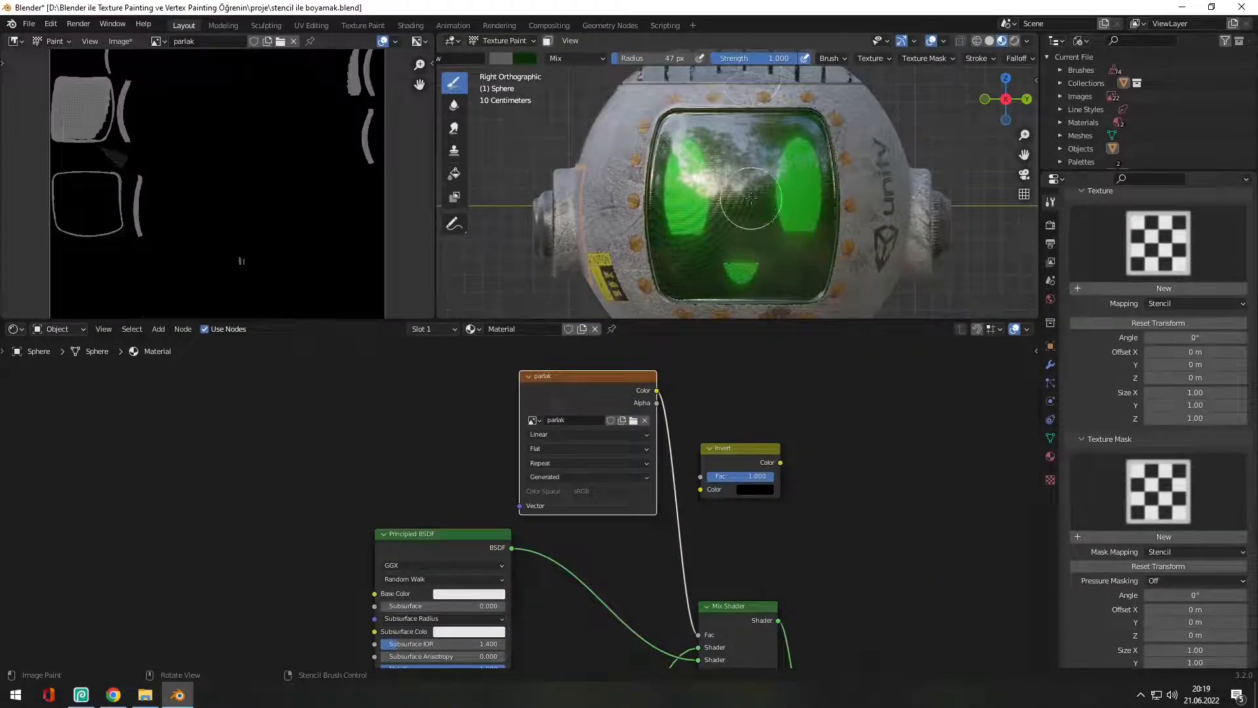
Insert the Invert node between the parlak image's colour output and the Mix Shader's factor
{"action": "mouse_move", "coordinate": [751, 198]}
{"action": "middle_mouse_down"}
{"action": "mouse_move", "coordinate": [649, 197]}
{"action": "mouse_move", "coordinate": [747, 203]}
{"action": "middle_mouse_up"}
{"action": "scroll", "coordinate": [327, 222], "scroll_direction": "down", "scroll_amount": 1}
{"action": "middle_click_drag", "start_coordinate": [420, 556], "coordinate": [446, 443]}
{"action": "left_click_drag", "start_coordinate": [445, 442], "coordinate": [421, 452]}
{"action": "middle_click_drag", "start_coordinate": [676, 395], "coordinate": [636, 448]}
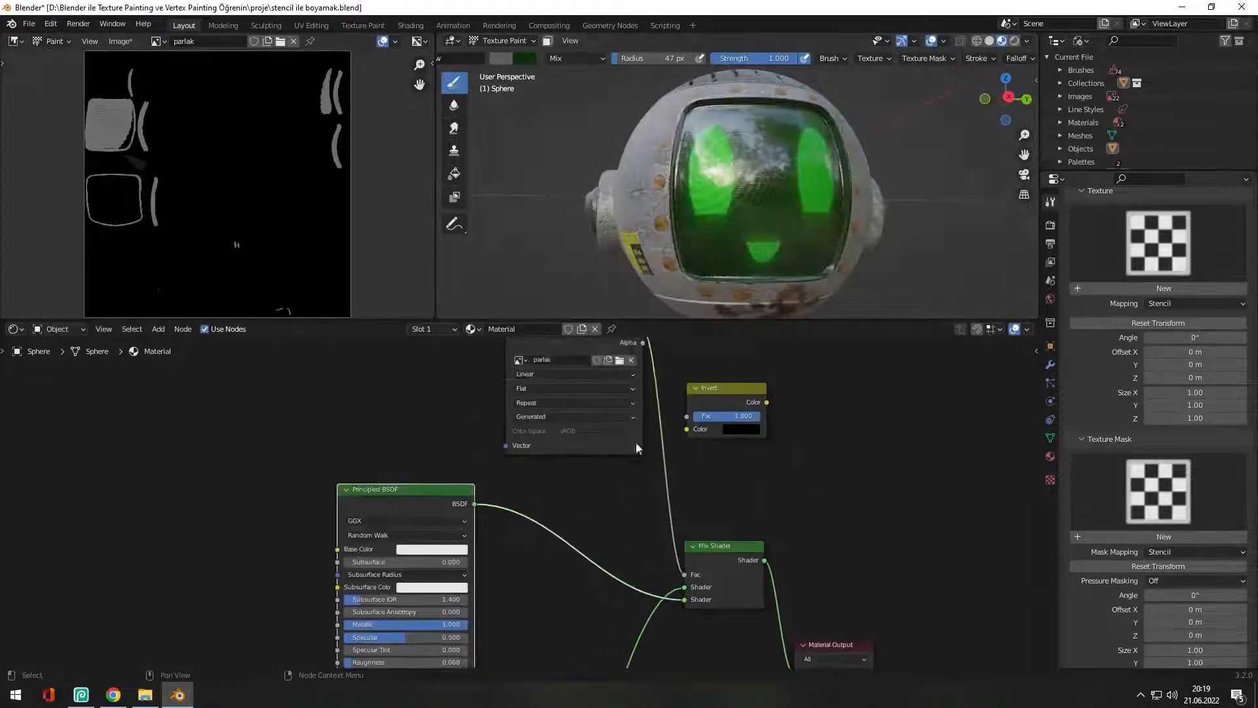
{"action": "left_click_drag", "start_coordinate": [721, 388], "coordinate": [722, 450]}
{"action": "mouse_move", "coordinate": [702, 230]}
{"action": "middle_mouse_down"}
{"action": "mouse_move", "coordinate": [780, 233]}
{"action": "mouse_move", "coordinate": [682, 230]}
{"action": "middle_mouse_up"}
{"action": "scroll", "coordinate": [703, 230], "scroll_direction": "up", "scroll_amount": 4}
{"action": "mouse_move", "coordinate": [760, 478]}
{"action": "left_mouse_down"}
{"action": "mouse_move", "coordinate": [696, 478]}
{"action": "mouse_move", "coordinate": [760, 477]}
{"action": "left_mouse_up"}
{"action": "scroll", "coordinate": [721, 469], "scroll_direction": "down", "scroll_amount": 3}
Preview individual shader nodes on the sphere, return to the Mix Shader output, and inspect the inverted gloss mask
{"action": "middle_click_drag", "start_coordinate": [688, 469], "coordinate": [629, 426]}
{"action": "left_click", "coordinate": [629, 426], "text": "ctrl+shift"}
{"action": "scroll", "coordinate": [708, 164], "scroll_direction": "down", "scroll_amount": 5}
{"action": "middle_click_drag", "start_coordinate": [724, 160], "coordinate": [664, 138]}
{"action": "scroll", "coordinate": [663, 138], "scroll_direction": "up", "scroll_amount": 3}
{"action": "left_click", "coordinate": [760, 512], "text": "ctrl+shift"}
{"action": "middle_click_drag", "start_coordinate": [754, 249], "coordinate": [763, 301]}
{"action": "middle_click_drag", "start_coordinate": [639, 434], "coordinate": [647, 460]}
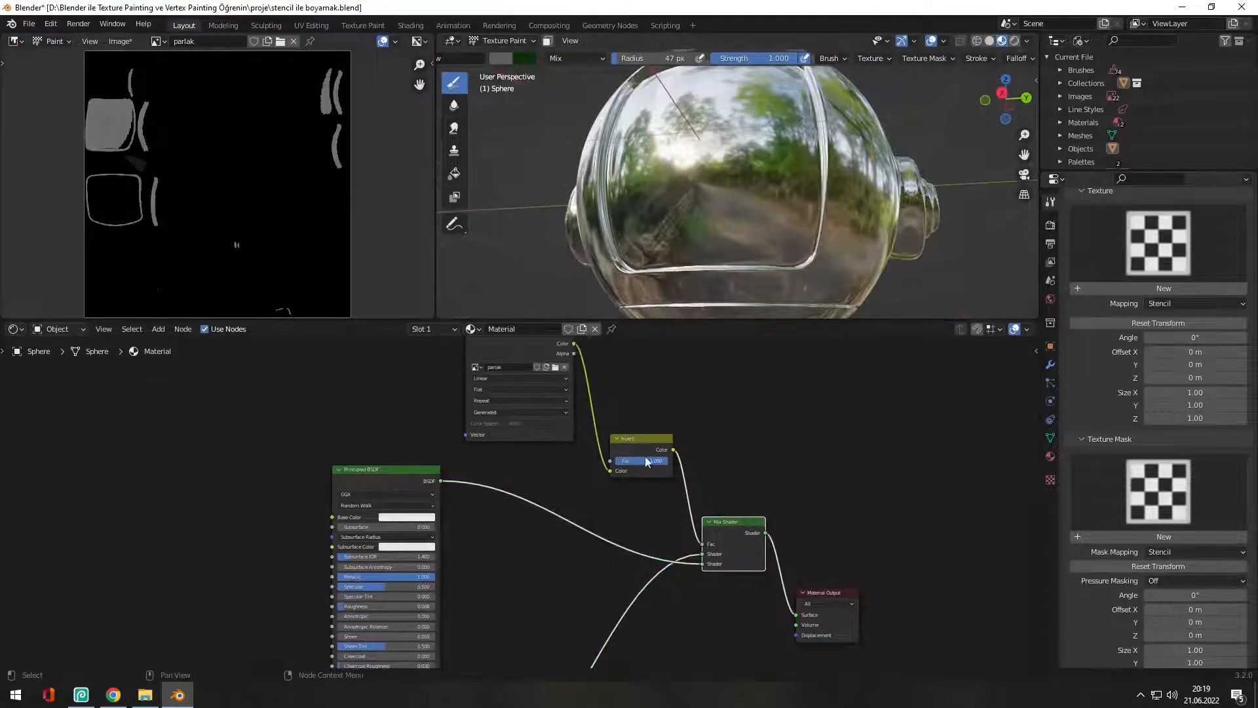
Detach the Invert node from the parlak link, delete it, and check the robot's glossy screen
{"action": "left_click_drag", "start_coordinate": [649, 440], "coordinate": [746, 405], "text": "alt"}
{"action": "key", "text": "x"}
{"action": "middle_click_drag", "start_coordinate": [718, 167], "coordinate": [763, 164]}
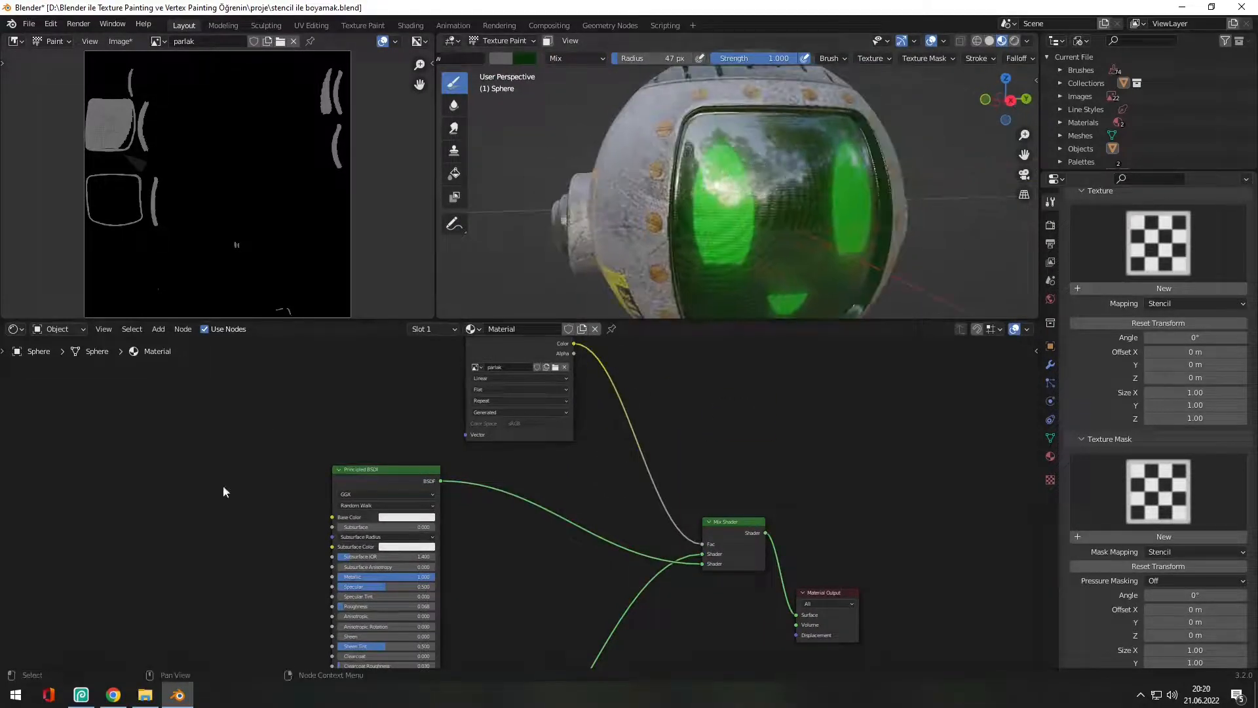
{"action": "middle_click_drag", "start_coordinate": [629, 190], "coordinate": [528, 190]}
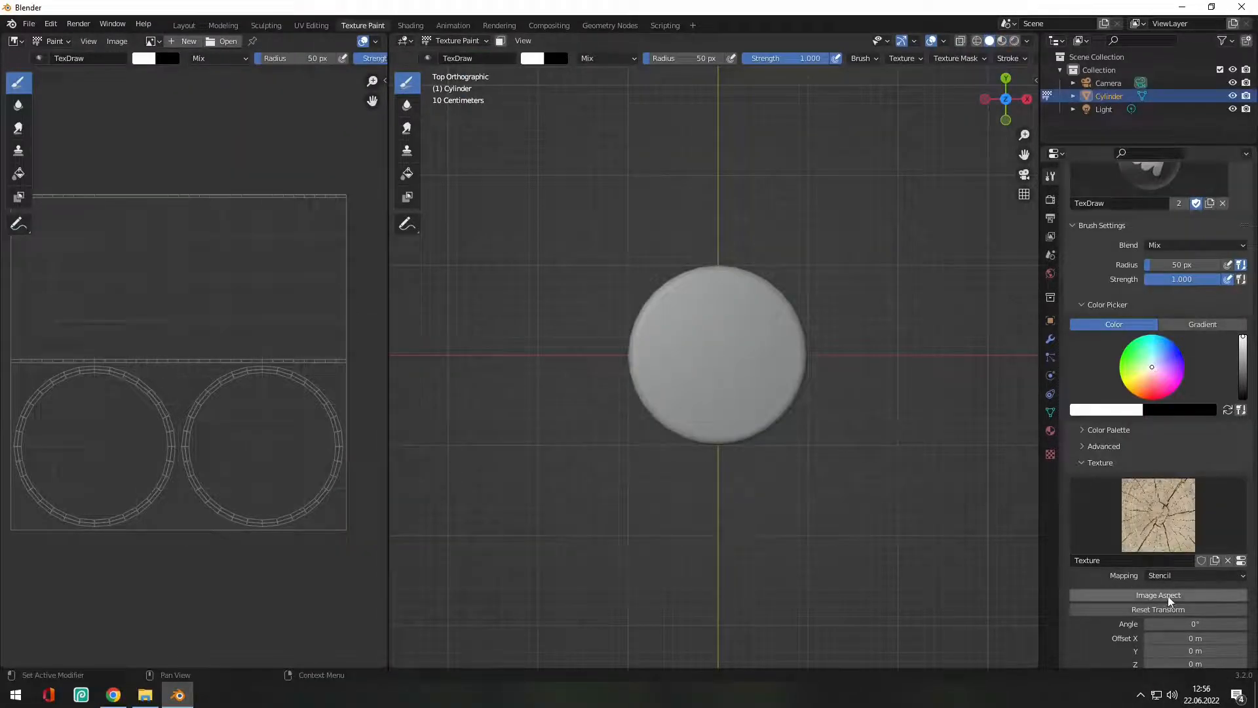
Centre the cut-wood stencil over the cylinder's top face and set its angle to 330°
{"action": "right_click_drag", "start_coordinate": [488, 378], "coordinate": [654, 395]}
{"action": "scroll", "coordinate": [662, 386], "scroll_direction": "up", "scroll_amount": 4}
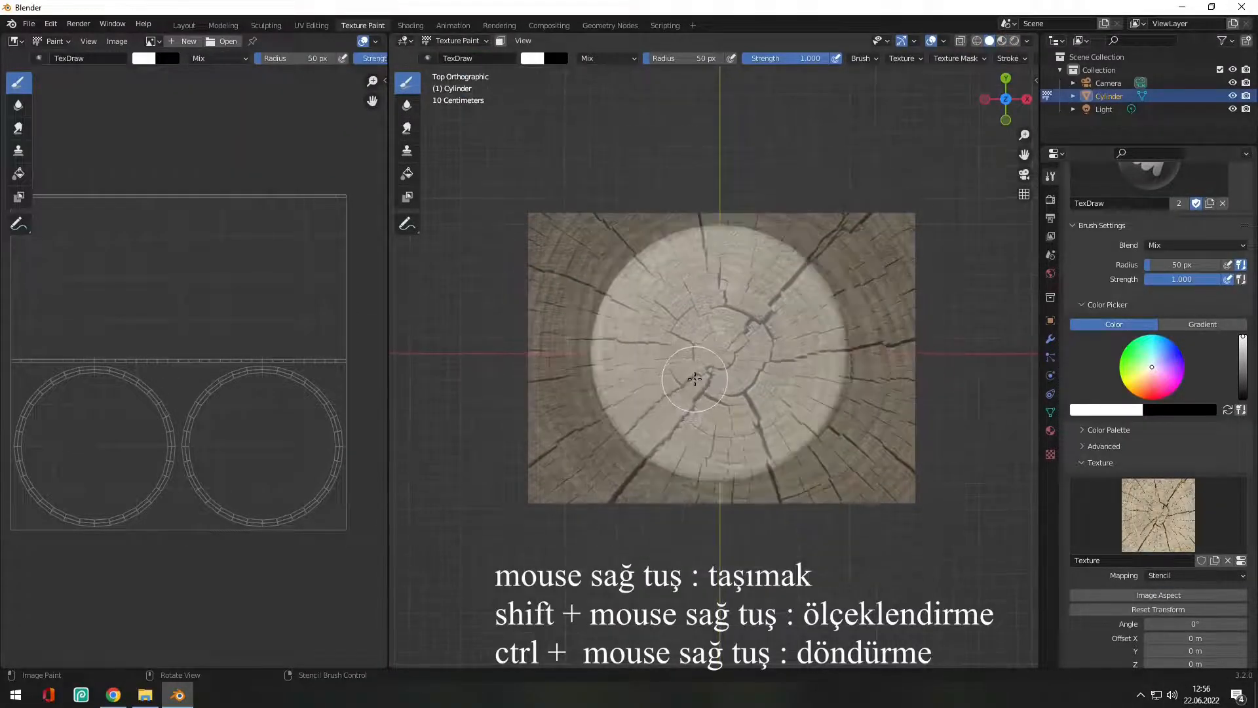
{"action": "scroll", "coordinate": [826, 422], "scroll_direction": "down", "scroll_amount": 2}
{"action": "right_click_drag", "start_coordinate": [810, 348], "coordinate": [800, 378]}
{"action": "left_click", "coordinate": [1194, 623]}
{"action": "type", "text": "330"}
{"action": "key", "text": "Return"}
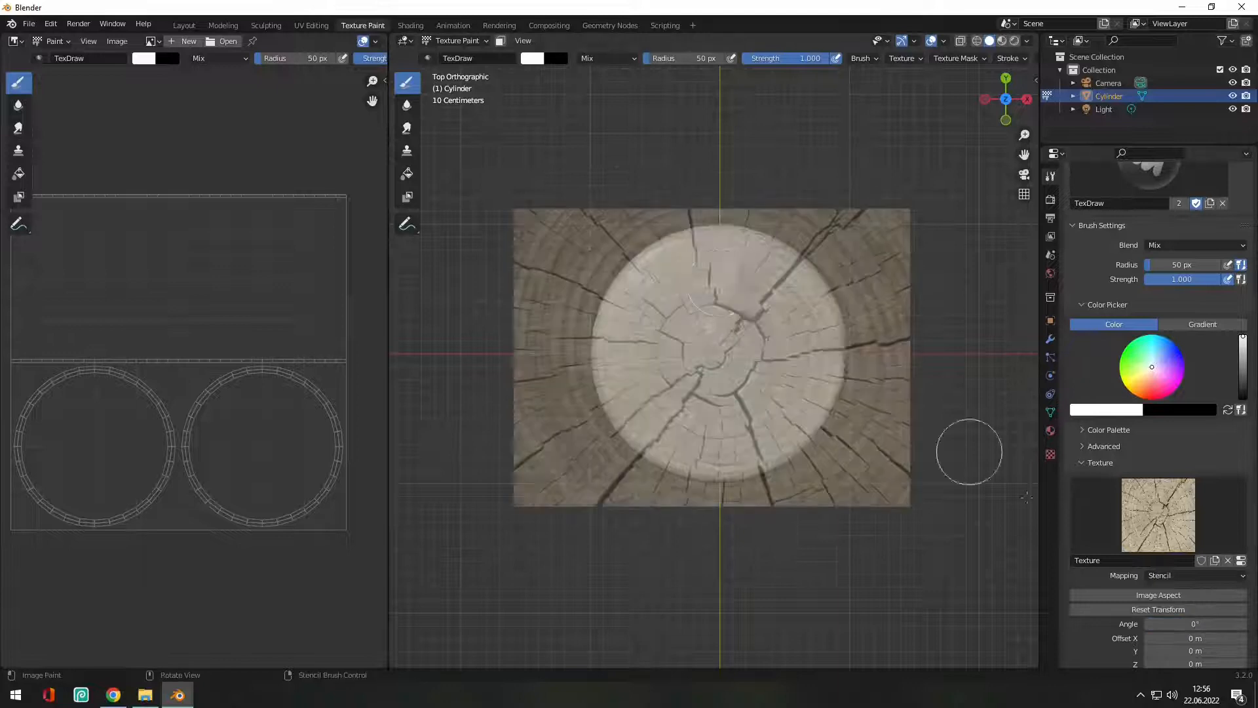
Enlarge the brush radius to 237 px and paint the cut-wood texture over the cylinder's top face
{"action": "left_click", "coordinate": [533, 59]}
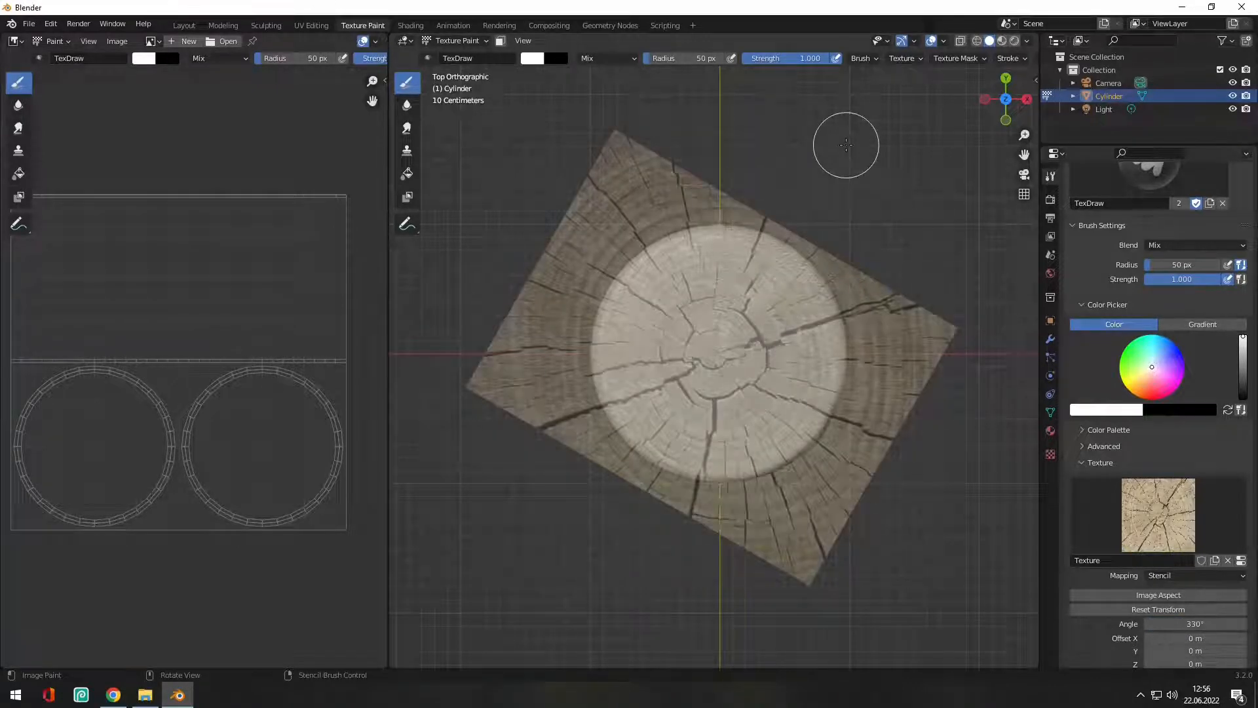
{"action": "key", "text": "f"}
{"action": "left_click", "coordinate": [665, 305]}
{"action": "key", "text": "f"}
{"action": "left_click", "coordinate": [775, 305]}
{"action": "left_click_drag", "start_coordinate": [774, 305], "coordinate": [629, 390]}
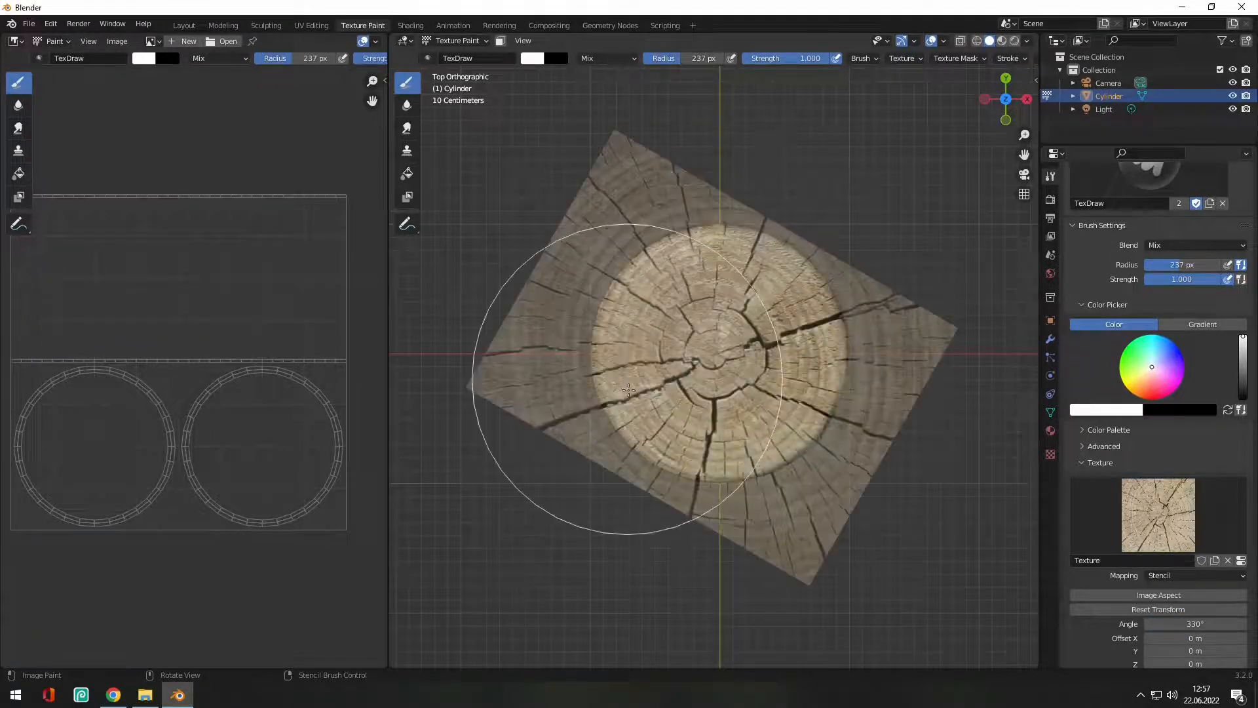
Shrink the wood stencil over the cylinder's bottom face, rotate it to 20.9°, and paint that face
{"action": "middle_click_drag", "start_coordinate": [672, 537], "coordinate": [705, 190]}
{"action": "left_click", "coordinate": [1006, 101]}
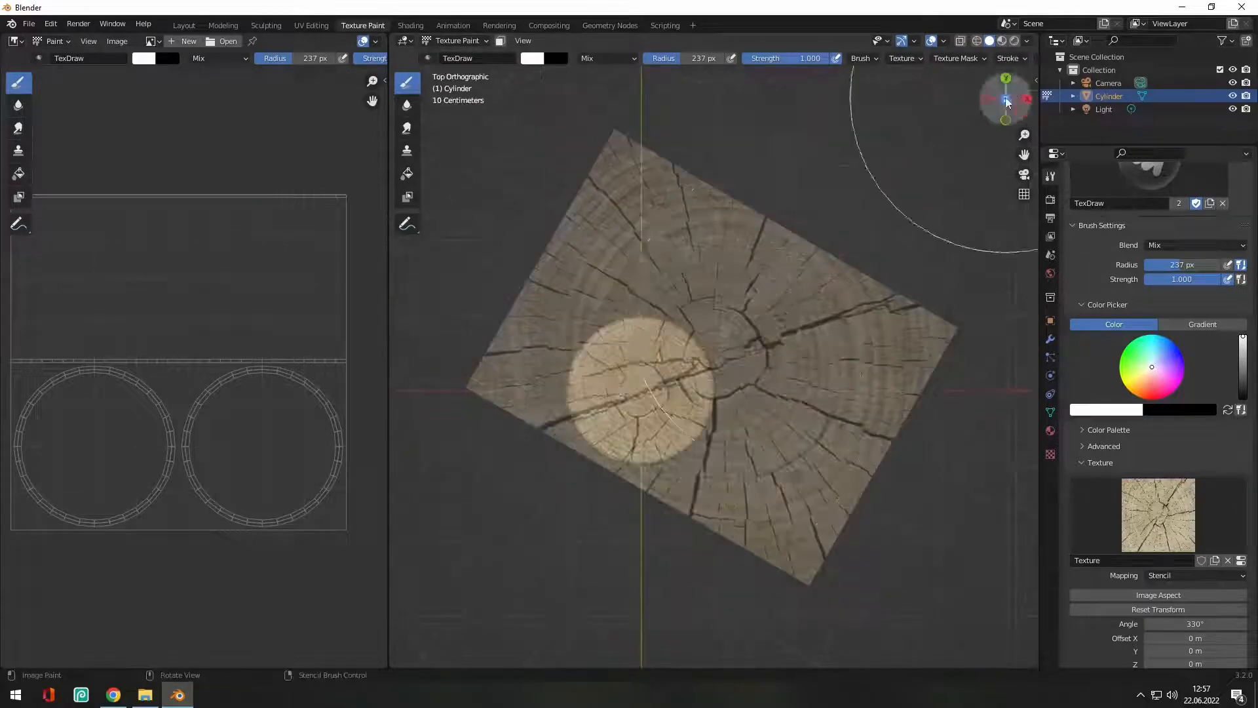
{"action": "scroll", "coordinate": [686, 363], "scroll_direction": "down", "scroll_amount": 1}
{"action": "key", "text": "ctrl+KP_7"}
{"action": "middle_click_drag", "start_coordinate": [703, 356], "coordinate": [789, 383], "text": "shift"}
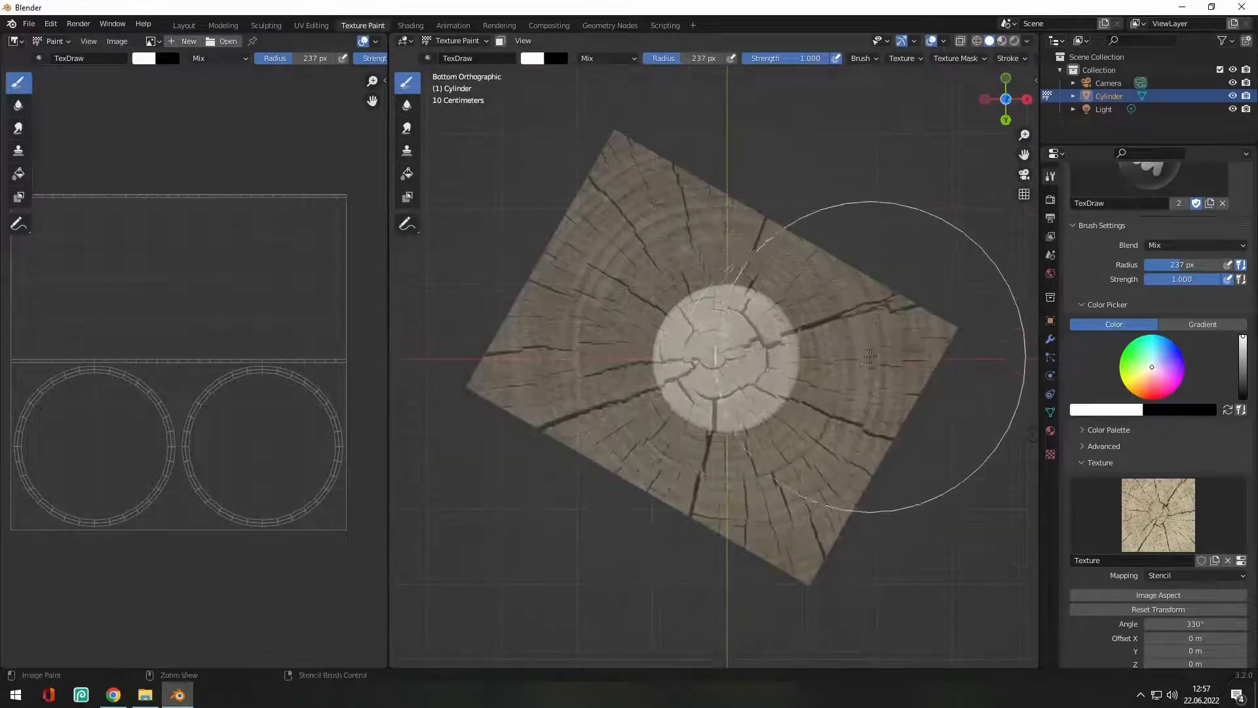
{"action": "right_click_drag", "start_coordinate": [870, 356], "coordinate": [763, 286], "text": "shift"}
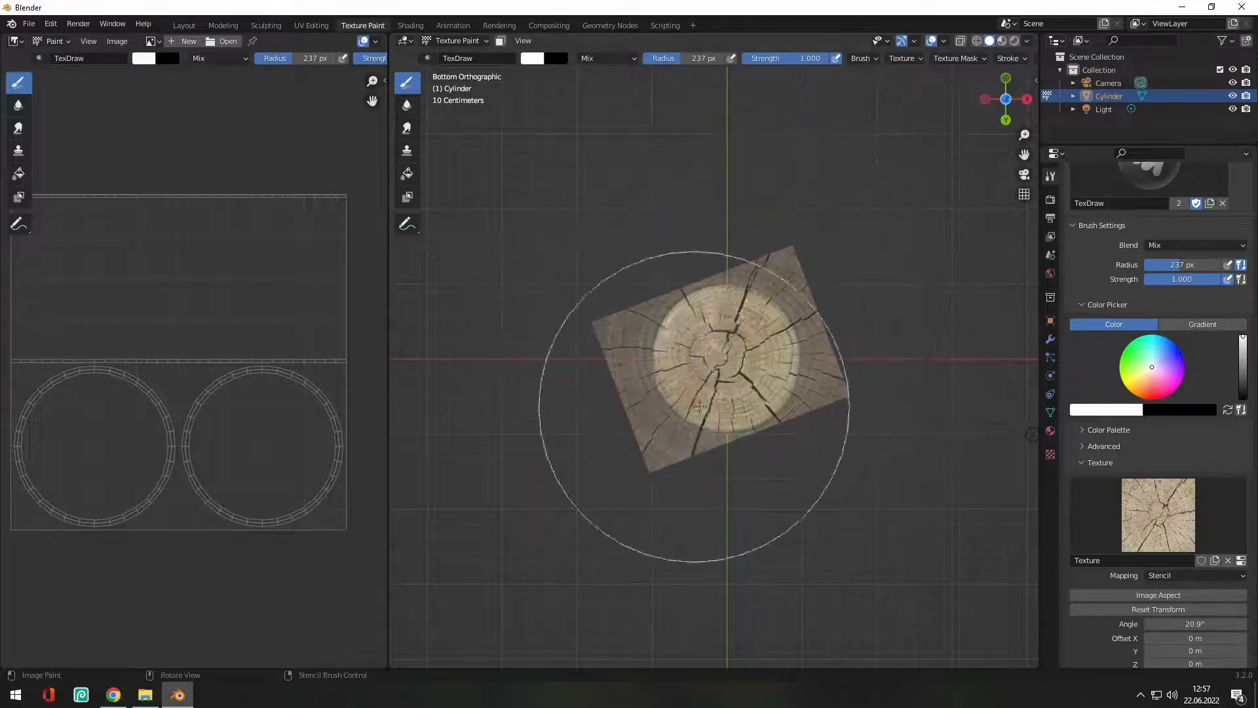
{"action": "mouse_move", "coordinate": [751, 377]}
{"action": "middle_mouse_down"}
{"action": "mouse_move", "coordinate": [754, 289]}
{"action": "mouse_move", "coordinate": [780, 275]}
{"action": "middle_mouse_up"}
Switch the image editor from Paint to View mode and display the Cylinder Base Color image
{"action": "left_click", "coordinate": [55, 41]}
{"action": "left_click", "coordinate": [56, 56]}
{"action": "left_click", "coordinate": [153, 41]}
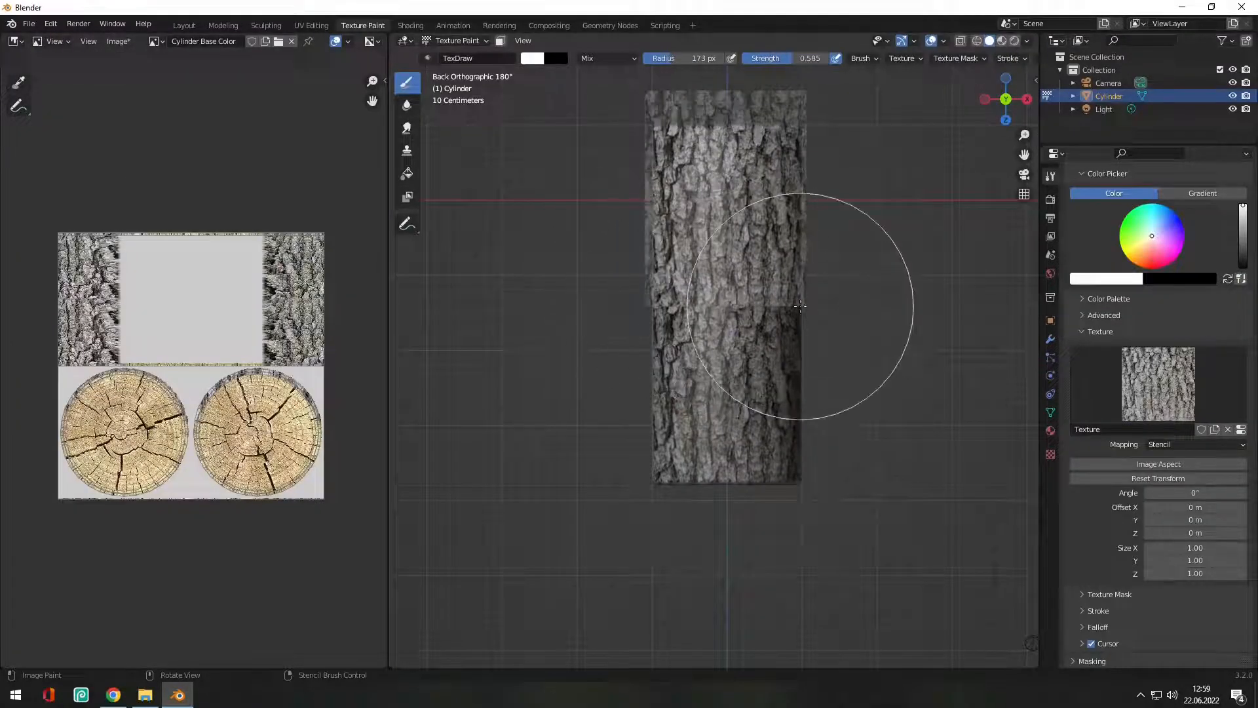
Paint the bark stencil down the cylinder's back, repositioning it along the trunk and raising the brush strength to 1.000
{"action": "mouse_move", "coordinate": [707, 419]}
{"action": "middle_mouse_down"}
{"action": "mouse_move", "coordinate": [786, 419]}
{"action": "mouse_move", "coordinate": [721, 452]}
{"action": "mouse_move", "coordinate": [721, 275]}
{"action": "mouse_move", "coordinate": [787, 354]}
{"action": "middle_mouse_up"}
{"action": "scroll", "coordinate": [714, 58], "scroll_direction": "down", "scroll_amount": 5}
{"action": "left_click_drag", "start_coordinate": [714, 367], "coordinate": [709, 445]}
{"action": "mouse_move", "coordinate": [709, 445]}
{"action": "middle_mouse_down"}
{"action": "mouse_move", "coordinate": [754, 393]}
{"action": "mouse_move", "coordinate": [709, 407]}
{"action": "middle_mouse_up"}
{"action": "left_click_drag", "start_coordinate": [709, 407], "coordinate": [710, 425]}
{"action": "right_click_drag", "start_coordinate": [709, 425], "coordinate": [709, 250]}
{"action": "left_click_drag", "start_coordinate": [710, 276], "coordinate": [715, 197]}
{"action": "scroll", "coordinate": [481, 57], "scroll_direction": "up", "scroll_amount": 5}
{"action": "left_click_drag", "start_coordinate": [481, 57], "coordinate": [539, 57]}
{"action": "mouse_move", "coordinate": [714, 393]}
{"action": "left_mouse_down"}
{"action": "mouse_move", "coordinate": [729, 236]}
{"action": "mouse_move", "coordinate": [719, 349]}
{"action": "left_mouse_up"}
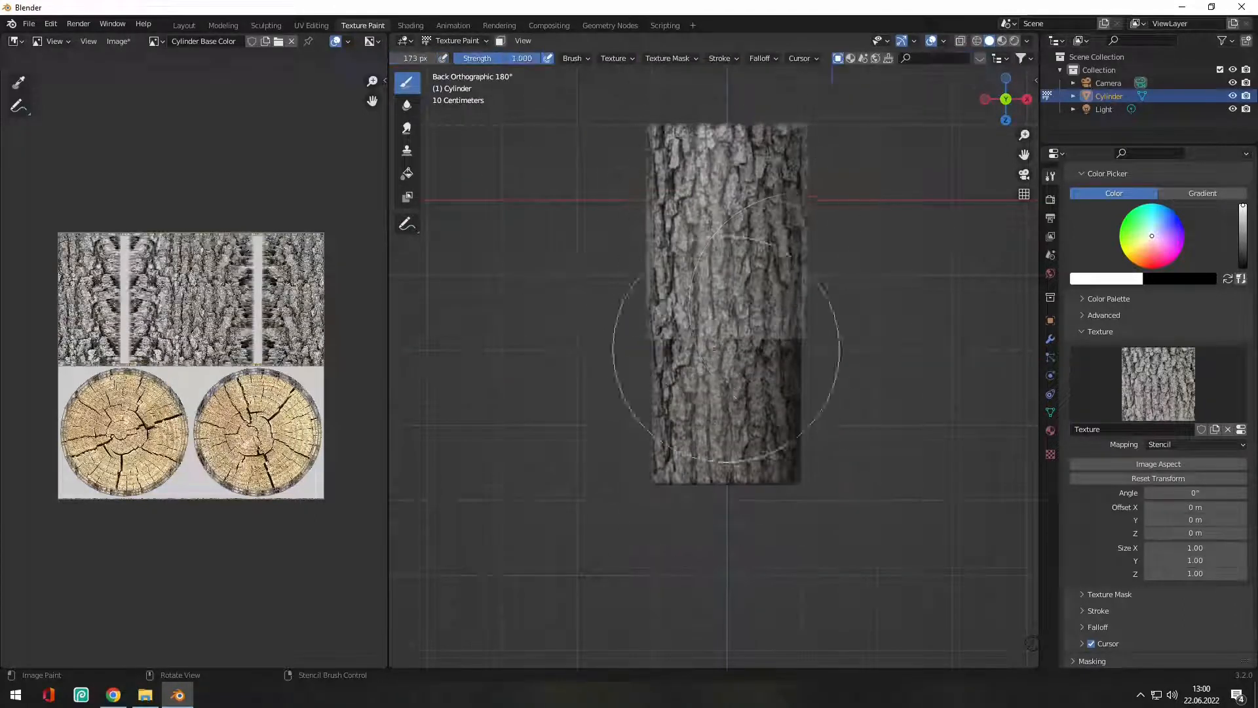
Cover the unpainted vertical seam on the cylinder's right side with the bark stencil, from top to bottom
{"action": "right_click_drag", "start_coordinate": [718, 249], "coordinate": [963, 258]}
{"action": "middle_click_drag", "start_coordinate": [963, 258], "coordinate": [898, 258], "text": "alt"}
{"action": "mouse_move", "coordinate": [948, 267]}
{"action": "right_mouse_down"}
{"action": "mouse_move", "coordinate": [694, 252]}
{"action": "mouse_move", "coordinate": [704, 258]}
{"action": "right_mouse_up"}
{"action": "left_click_drag", "start_coordinate": [714, 147], "coordinate": [716, 170]}
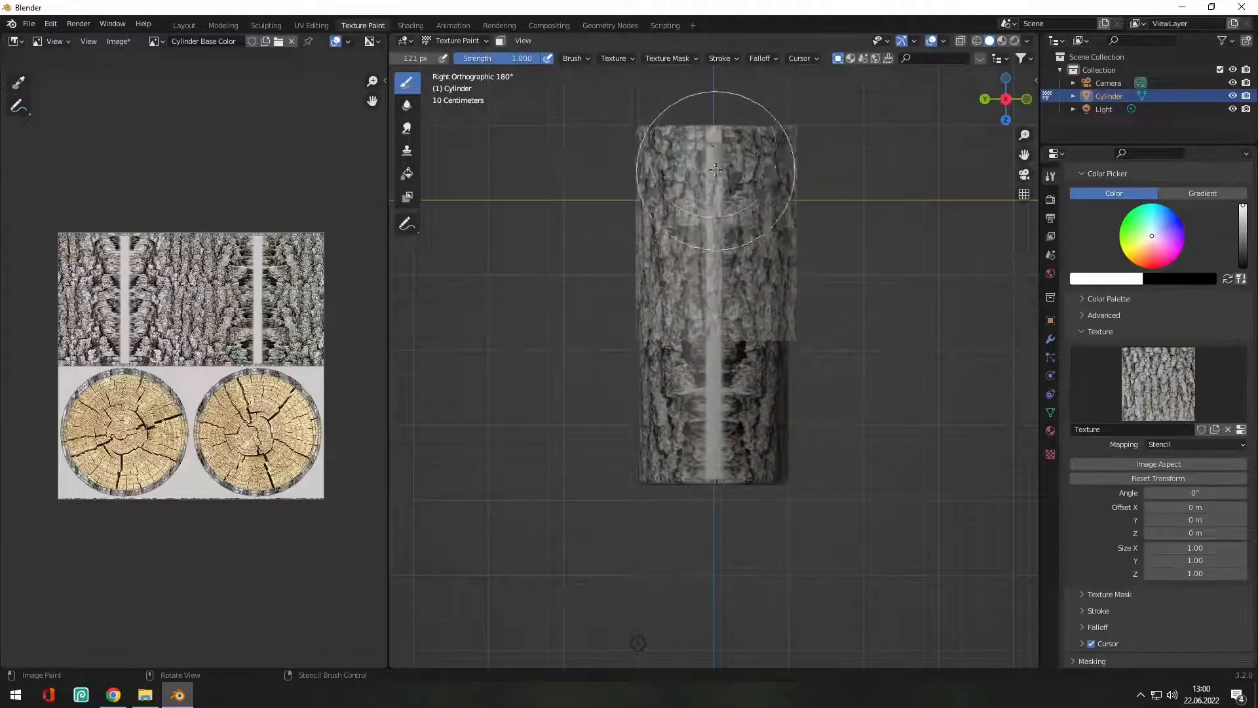
{"action": "left_click_drag", "start_coordinate": [709, 264], "coordinate": [711, 288]}
{"action": "right_click_drag", "start_coordinate": [711, 289], "coordinate": [716, 439]}
{"action": "left_click_drag", "start_coordinate": [719, 449], "coordinate": [714, 354]}
Fill the remaining seam on the cylinder's left side with the bark stencil and inspect the finished log
{"action": "middle_click_drag", "start_coordinate": [852, 394], "coordinate": [701, 419], "text": "alt"}
{"action": "left_click_drag", "start_coordinate": [696, 442], "coordinate": [711, 341]}
{"action": "right_click_drag", "start_coordinate": [711, 340], "coordinate": [709, 181]}
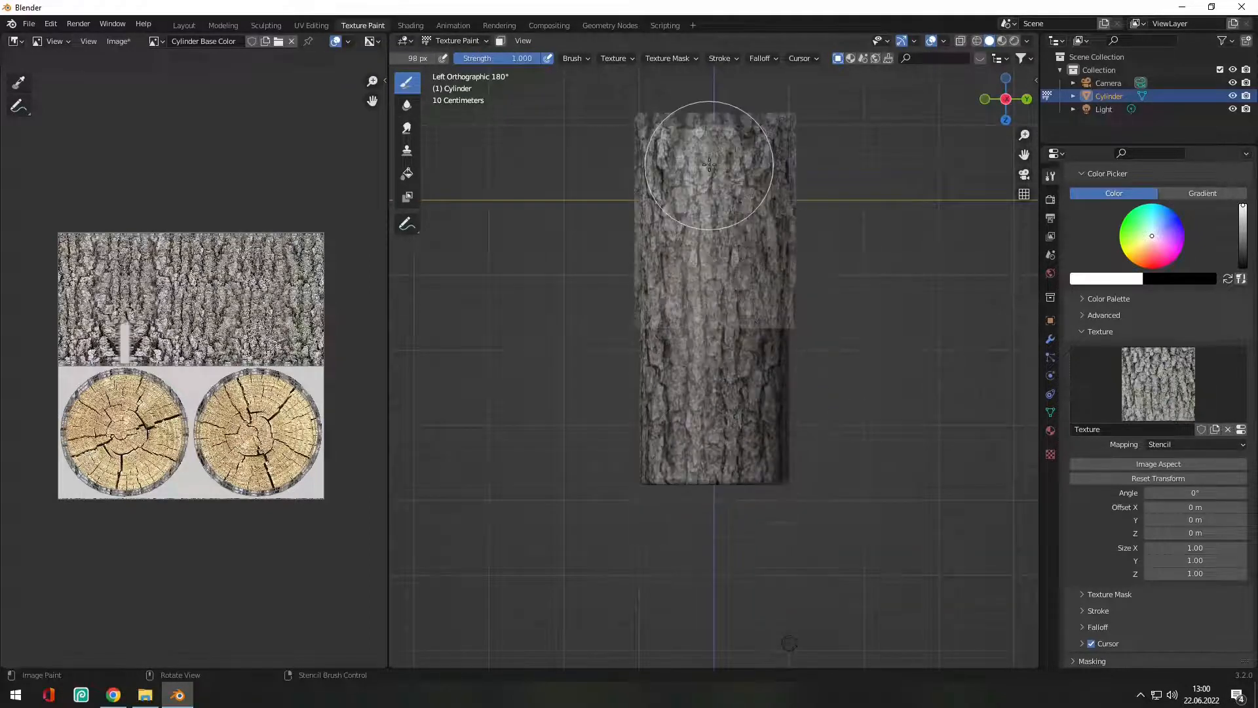
{"action": "left_click_drag", "start_coordinate": [710, 166], "coordinate": [715, 249]}
{"action": "middle_click_drag", "start_coordinate": [787, 295], "coordinate": [941, 331]}
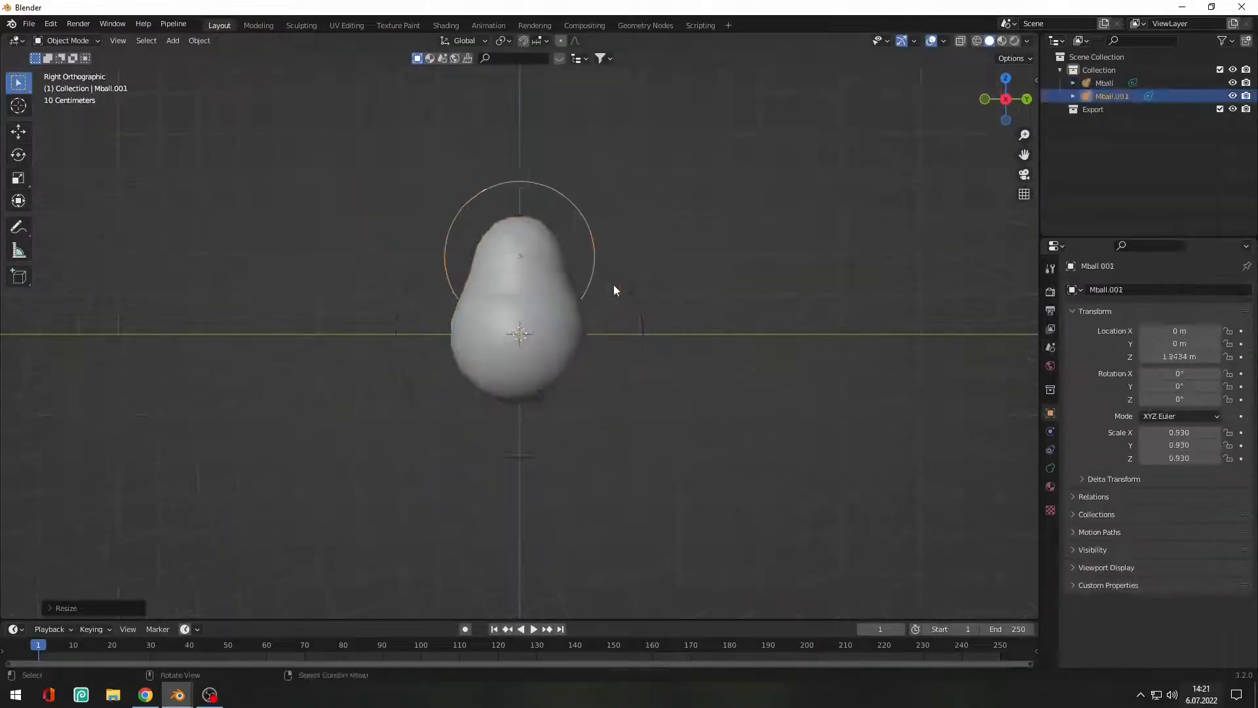
Place further metaball copies side by side around the upper end of the body to widen its top
{"action": "left_click", "coordinate": [554, 196]}
{"action": "key", "text": "g"}
{"action": "left_click", "coordinate": [553, 168]}
{"action": "left_click", "coordinate": [626, 230], "text": "shift"}
{"action": "key", "text": "g"}
{"action": "middle_click_drag", "start_coordinate": [638, 230], "coordinate": [577, 289]}
Convert the combined metaballs to a mesh and enter Sculpt Mode
{"action": "right_click", "coordinate": [549, 347]}
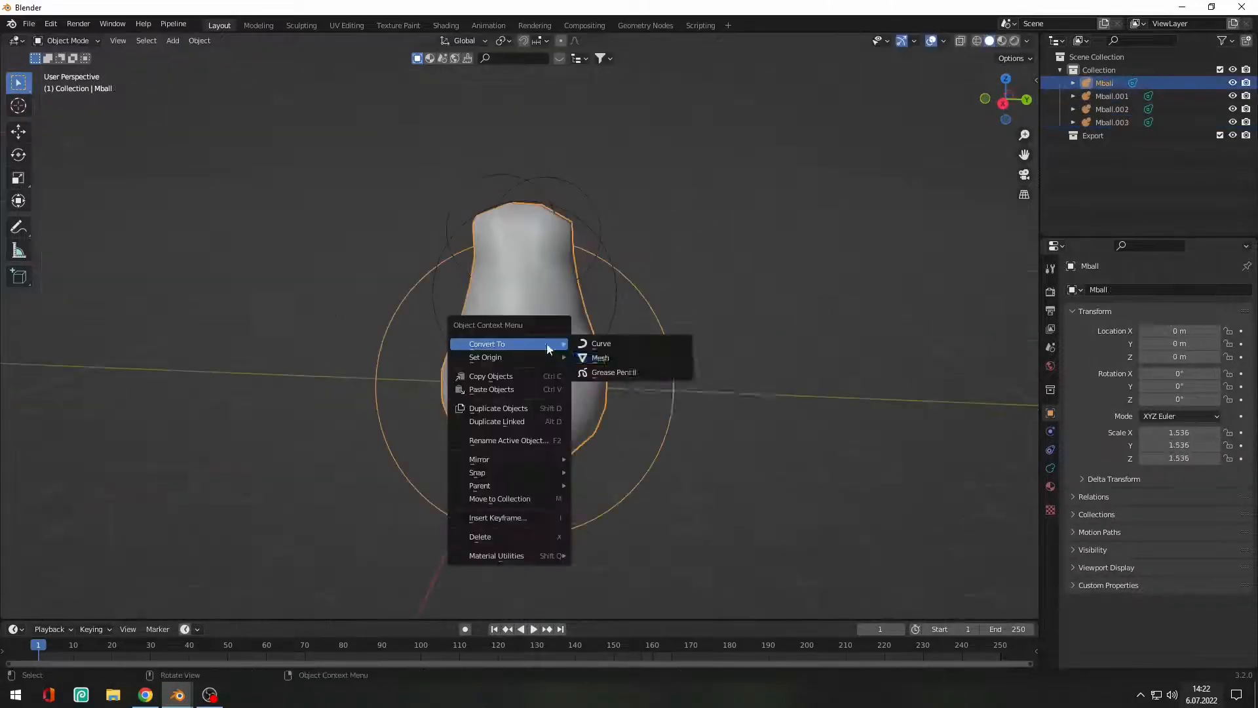
{"action": "left_click", "coordinate": [598, 358]}
{"action": "key", "text": "ctrl+Tab"}
{"action": "left_click", "coordinate": [643, 398]}
{"action": "left_click", "coordinate": [944, 40]}
Voxel-remesh the converted body mesh
{"action": "left_click", "coordinate": [969, 58]}
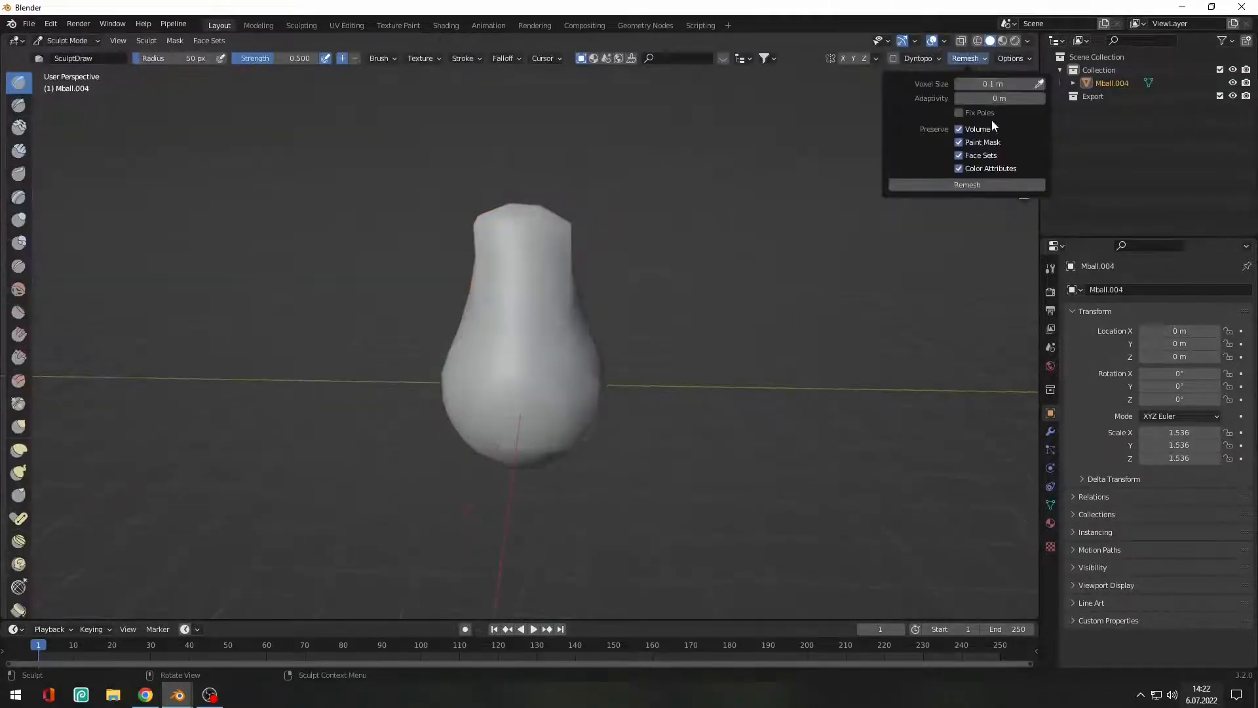
{"action": "left_click", "coordinate": [967, 187]}
{"action": "middle_click_drag", "start_coordinate": [521, 331], "coordinate": [531, 332]}
{"action": "key", "text": "ctrl+Tab"}
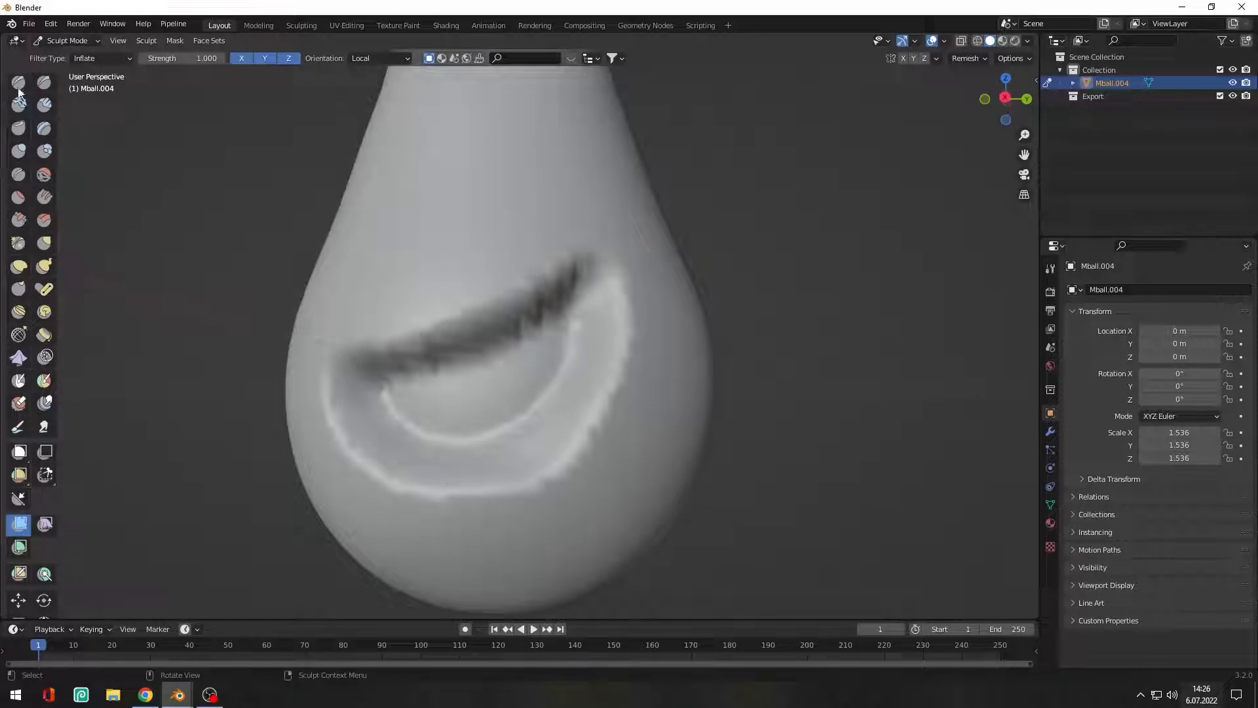
Reshape the upper lip of the mouth with the Grab brush and sculpt creases at both mouth corners
{"action": "key", "text": "c"}
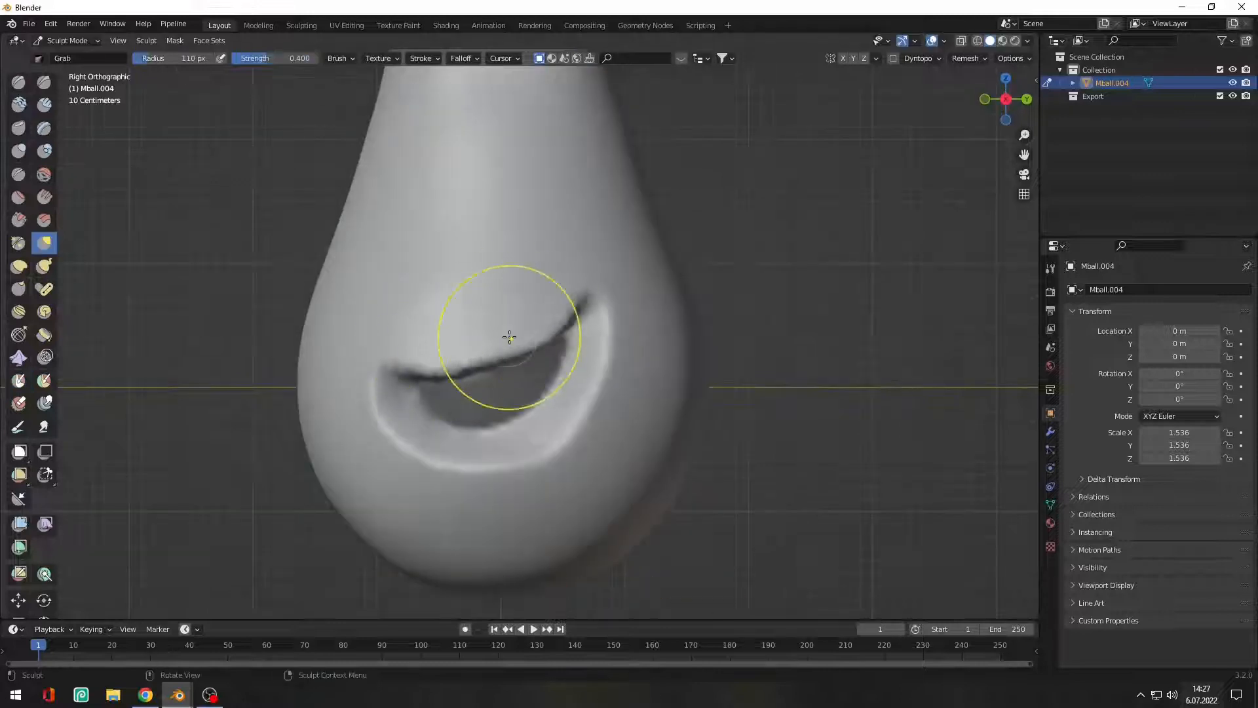
{"action": "left_click_drag", "start_coordinate": [510, 336], "coordinate": [601, 380]}
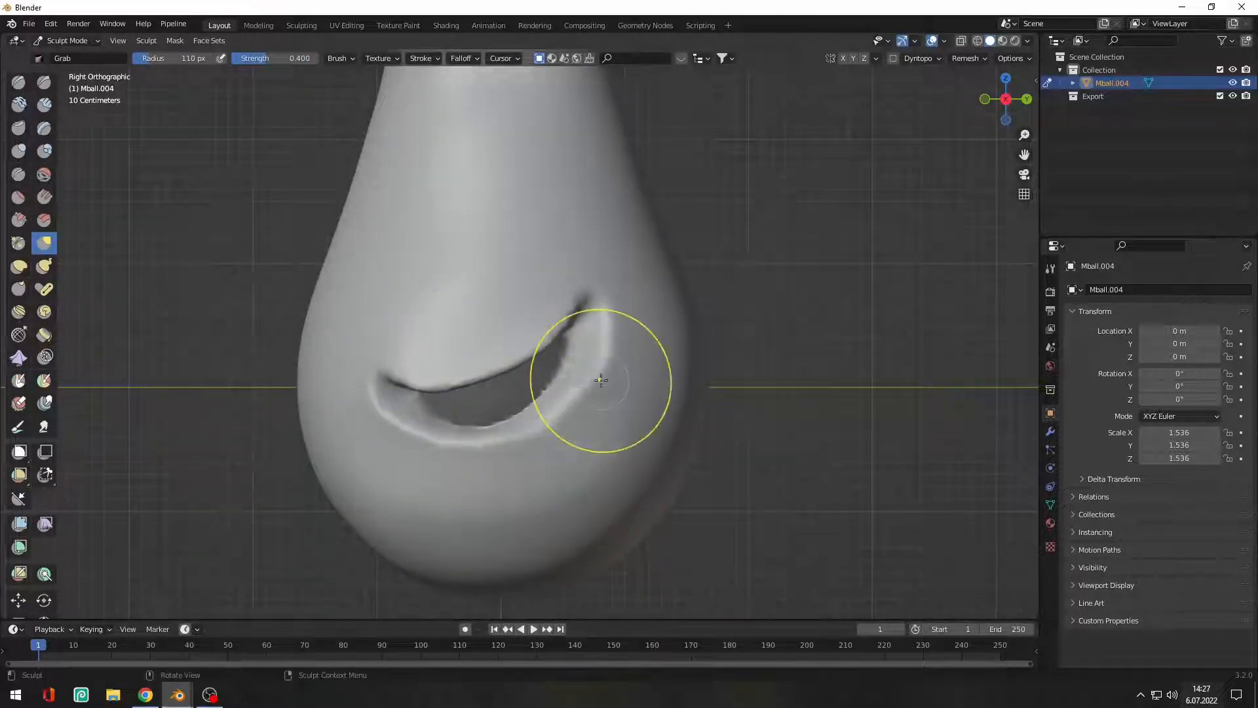
{"action": "key", "text": "x"}
{"action": "left_click_drag", "start_coordinate": [364, 361], "coordinate": [371, 371], "text": "ctrl"}
{"action": "mouse_move", "coordinate": [371, 371]}
{"action": "middle_mouse_down"}
{"action": "mouse_move", "coordinate": [419, 353]}
{"action": "mouse_move", "coordinate": [327, 347]}
{"action": "middle_mouse_up"}
{"action": "left_click_drag", "start_coordinate": [522, 292], "coordinate": [559, 269], "text": "ctrl"}
{"action": "mouse_move", "coordinate": [559, 269]}
{"action": "middle_mouse_down"}
{"action": "mouse_move", "coordinate": [612, 286]}
{"action": "mouse_move", "coordinate": [581, 324]}
{"action": "mouse_move", "coordinate": [578, 356]}
{"action": "middle_mouse_up"}
{"action": "scroll", "coordinate": [581, 324], "scroll_direction": "down", "scroll_amount": 3}
Add a cube in Object Mode, shape it into a curved, tapered eyebrow beside the body's upper part in Edit Mode, and enable X-ray
{"action": "key", "text": "ctrl+Tab"}
{"action": "key", "text": "shift+a"}
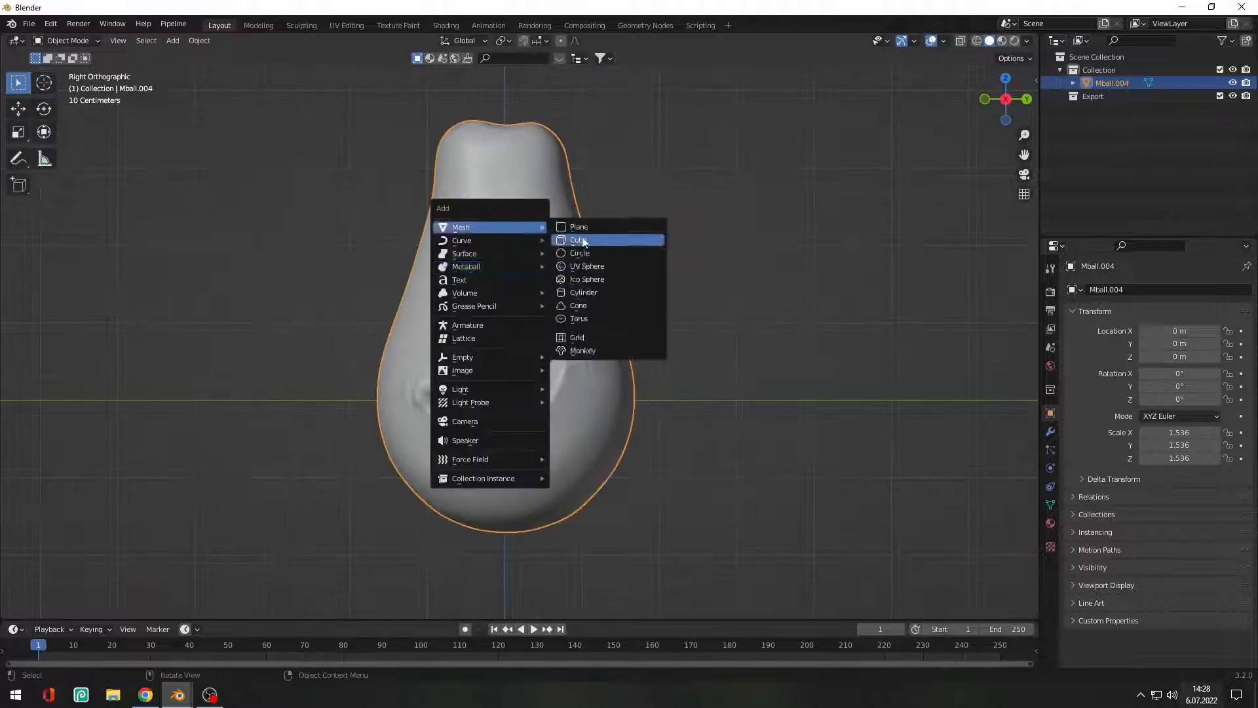
{"action": "left_click", "coordinate": [583, 241]}
{"action": "key", "text": "Tab"}
{"action": "key", "text": "g"}
{"action": "left_click", "coordinate": [402, 264]}
{"action": "key", "text": "s"}
{"action": "left_click", "coordinate": [528, 239]}
{"action": "key", "text": "alt+z"}
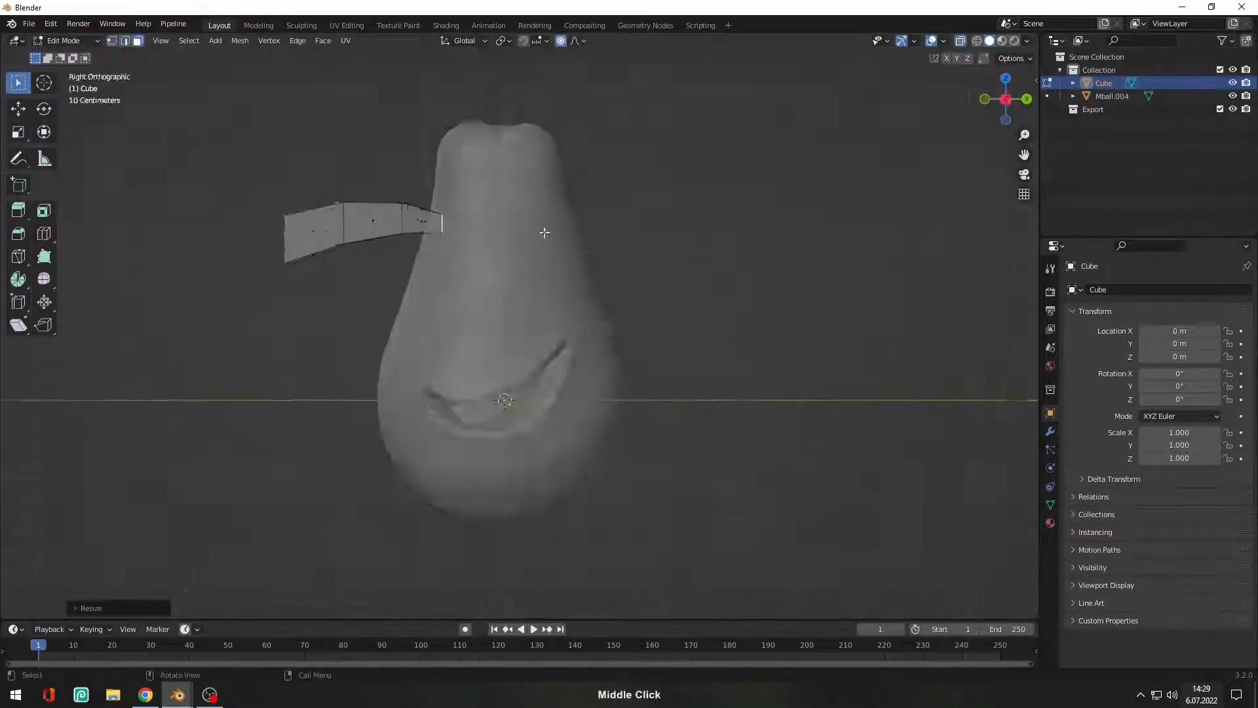
Select the eyebrow's edge loops and bevel them with a single segment
{"action": "middle_click_drag", "start_coordinate": [545, 230], "coordinate": [612, 259]}
{"action": "left_click", "coordinate": [376, 255], "text": "alt"}
{"action": "left_click", "coordinate": [289, 272], "text": "alt+shift"}
{"action": "left_click", "coordinate": [399, 256], "text": "alt+shift"}
{"action": "mouse_move", "coordinate": [464, 253]}
{"action": "middle_mouse_down"}
{"action": "mouse_move", "coordinate": [429, 254]}
{"action": "mouse_move", "coordinate": [469, 268]}
{"action": "middle_mouse_up"}
{"action": "key", "text": "shift+e"}
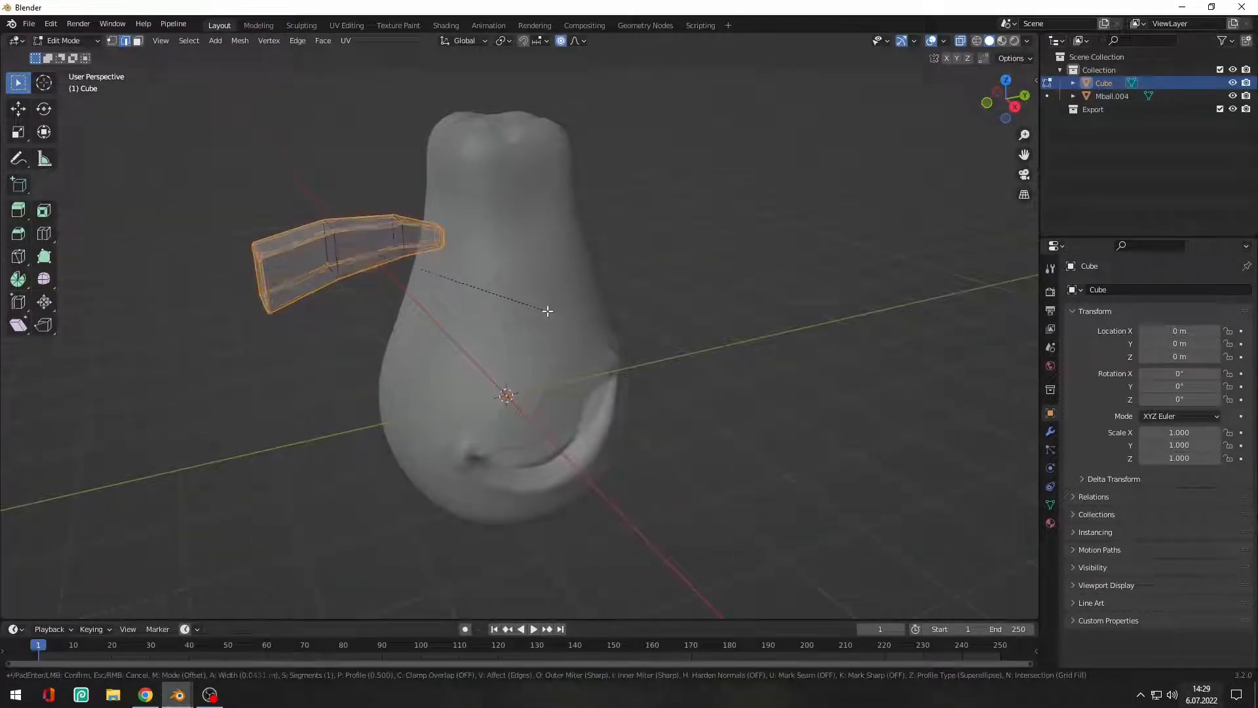
{"action": "left_click", "coordinate": [721, 316]}
Give the eyebrow a Subdivision modifier with viewport level 3 in Object Mode and turn off X-ray
{"action": "key", "text": "Tab"}
{"action": "key", "text": "ctrl+3"}
{"action": "left_click", "coordinate": [1050, 431]}
{"action": "key", "text": "alt+z"}
Duplicate the eyebrow and mirror the copy along the Y axis for the other side of the face
{"action": "middle_click_drag", "start_coordinate": [769, 301], "coordinate": [656, 264]}
{"action": "key", "text": "shift+d"}
{"action": "key", "text": "ctrl+m"}
{"action": "key", "text": "y"}
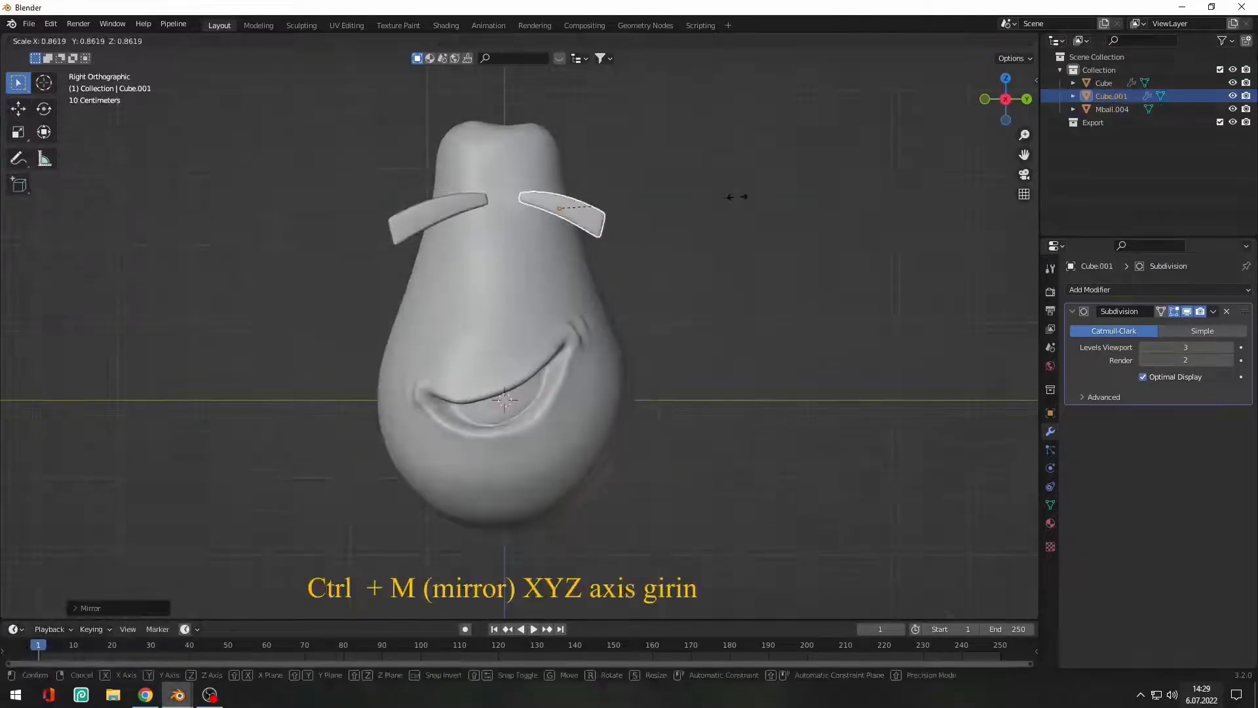
Add a sphere as an eye, position it on the face, and duplicate it for the second eye
{"action": "key", "text": "shift+a"}
{"action": "key", "text": "g"}
{"action": "left_click", "coordinate": [747, 336]}
{"action": "key", "text": "shift+d"}
{"action": "left_click", "coordinate": [452, 316]}
{"action": "middle_click_drag", "start_coordinate": [453, 316], "coordinate": [464, 377], "text": "shift"}
Add a cylinder mesh and adjust its creation settings
{"action": "key", "text": "shift+a"}
{"action": "mouse_move", "coordinate": [534, 269]}
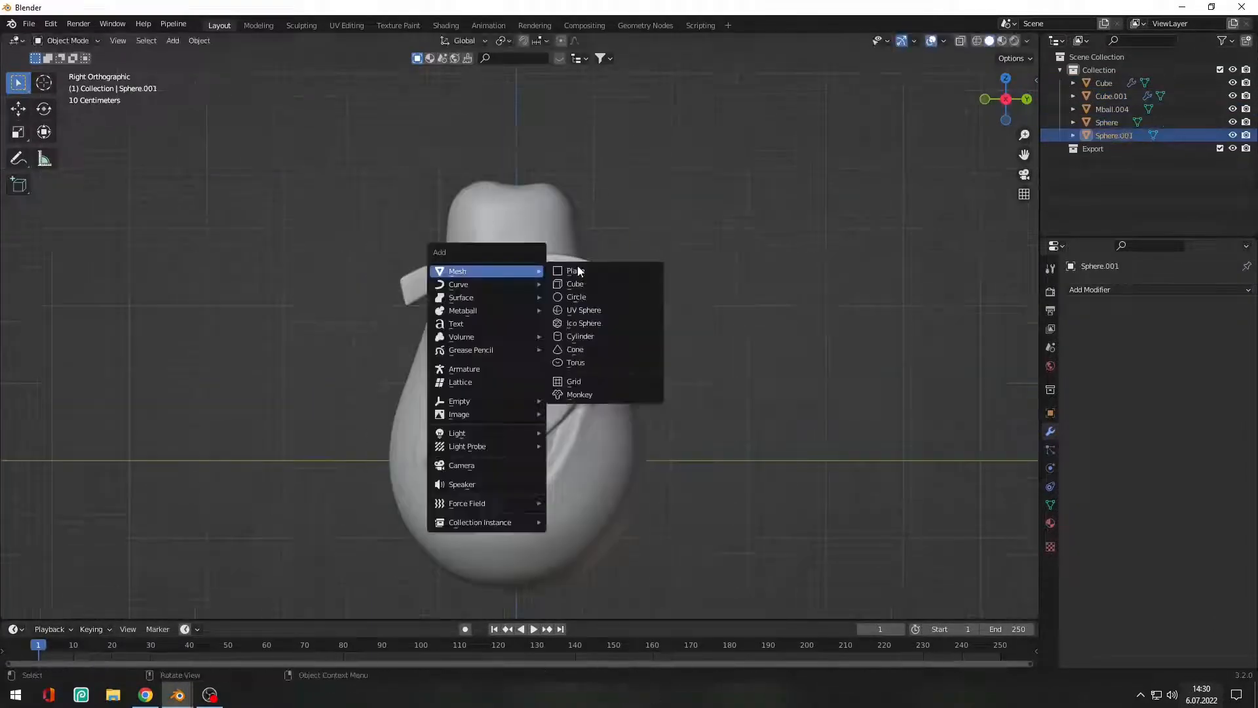
{"action": "left_click", "coordinate": [578, 336]}
{"action": "left_click", "coordinate": [99, 608]}
{"action": "left_click_drag", "start_coordinate": [191, 464], "coordinate": [161, 465]}
{"action": "middle_click_drag", "start_coordinate": [524, 275], "coordinate": [600, 214]}
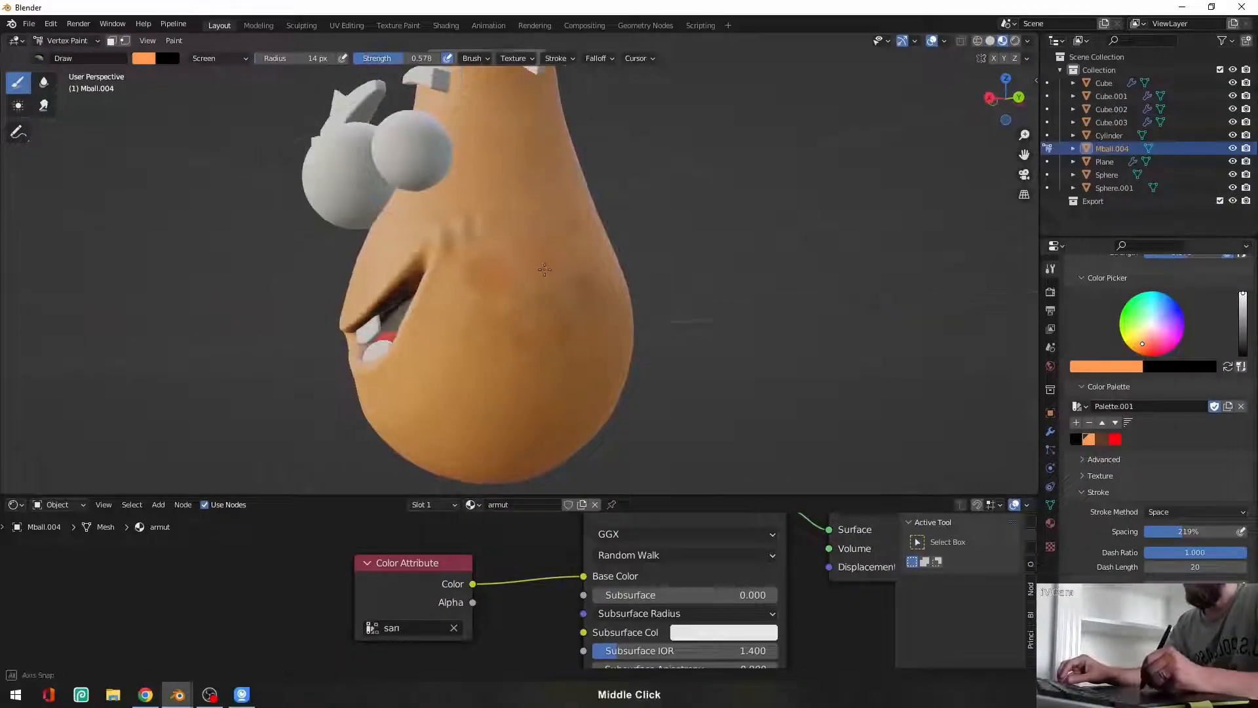
Vertex-paint brown blemishes on the pear's lower body and darken the hollow around the stem with brown in Multiply blending
{"action": "middle_click_drag", "start_coordinate": [545, 270], "coordinate": [524, 271]}
{"action": "left_click", "coordinate": [1101, 439]}
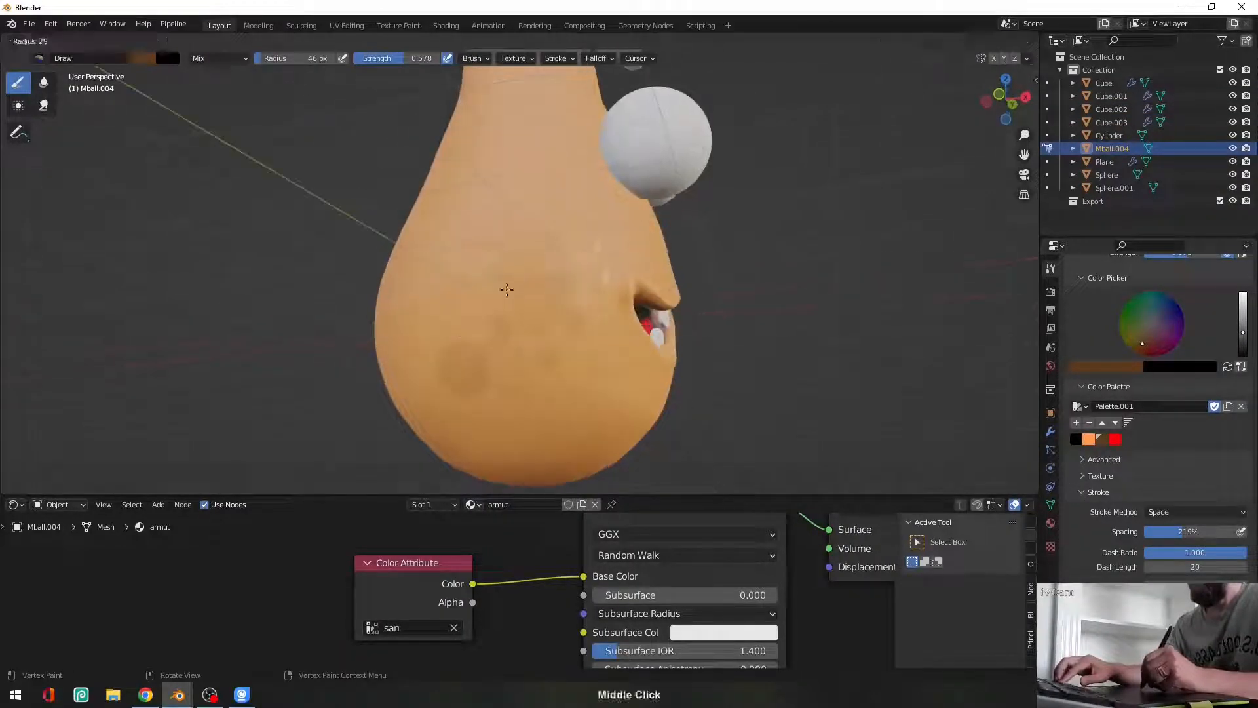
{"action": "middle_click_drag", "start_coordinate": [506, 289], "coordinate": [486, 282]}
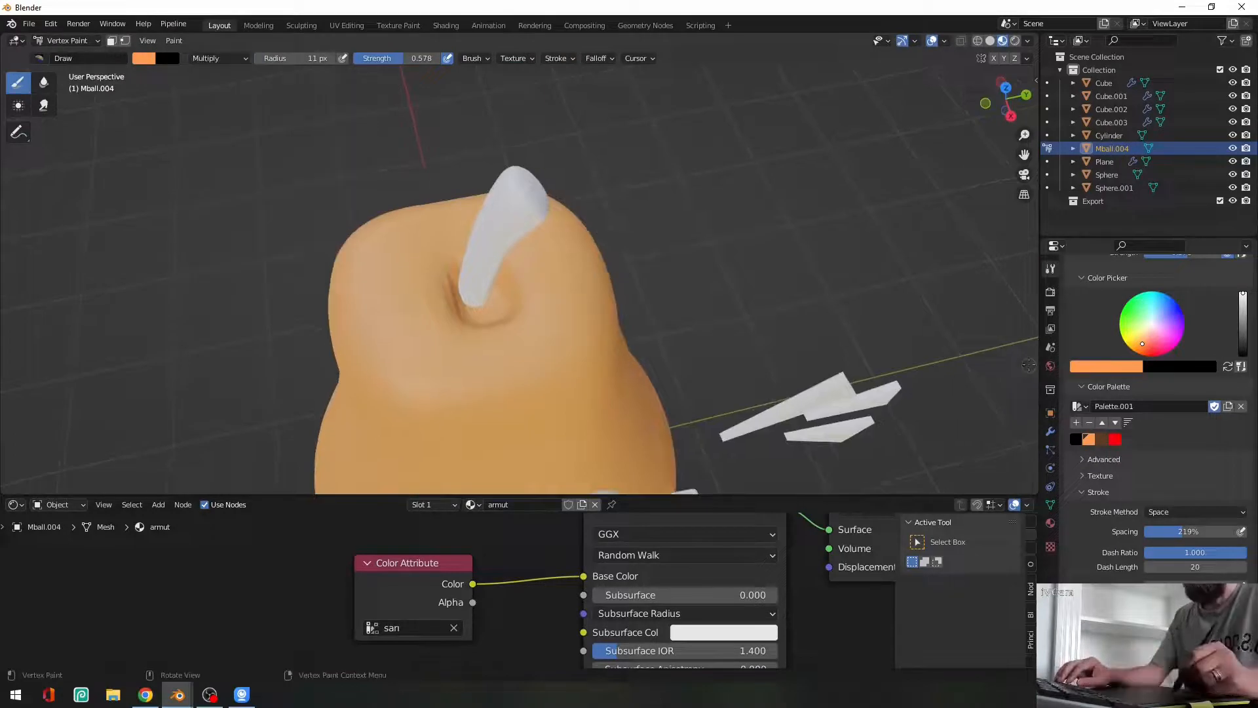
{"action": "left_click", "coordinate": [1101, 438]}
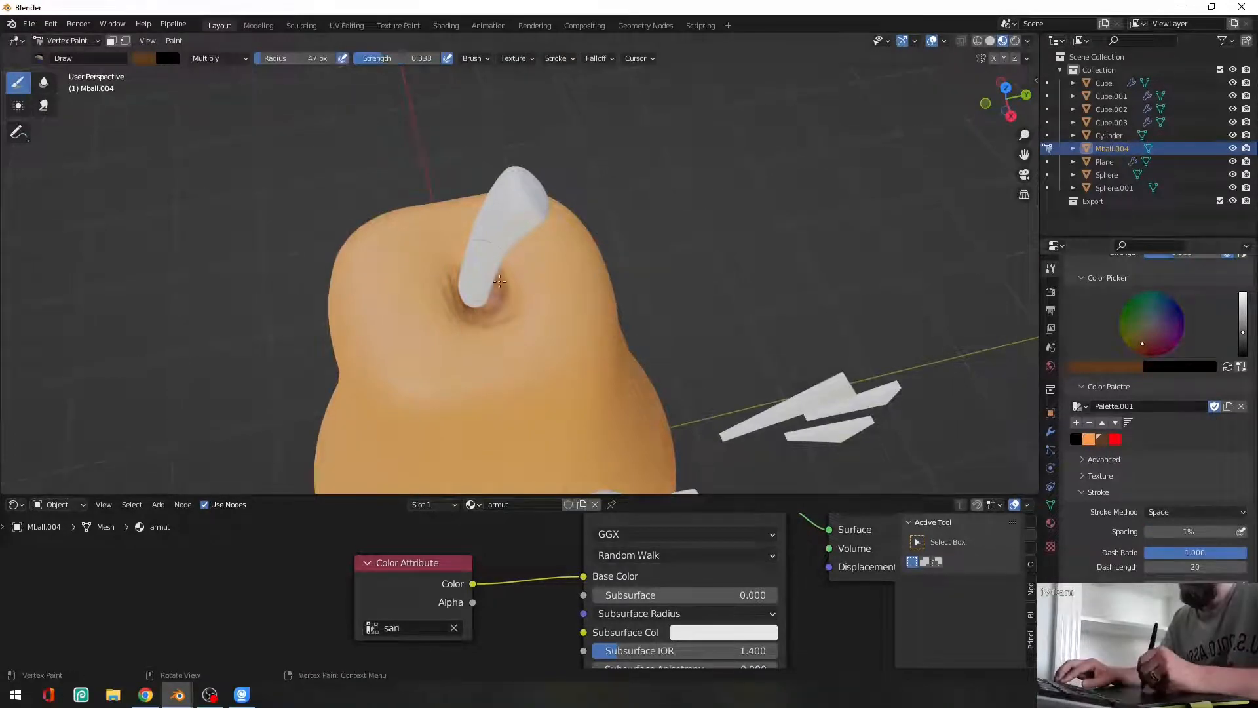
Paint orange highlights on the pear's rim around the stem with Screen blending at strength 0.222, and blur the strokes
{"action": "left_click", "coordinate": [220, 58]}
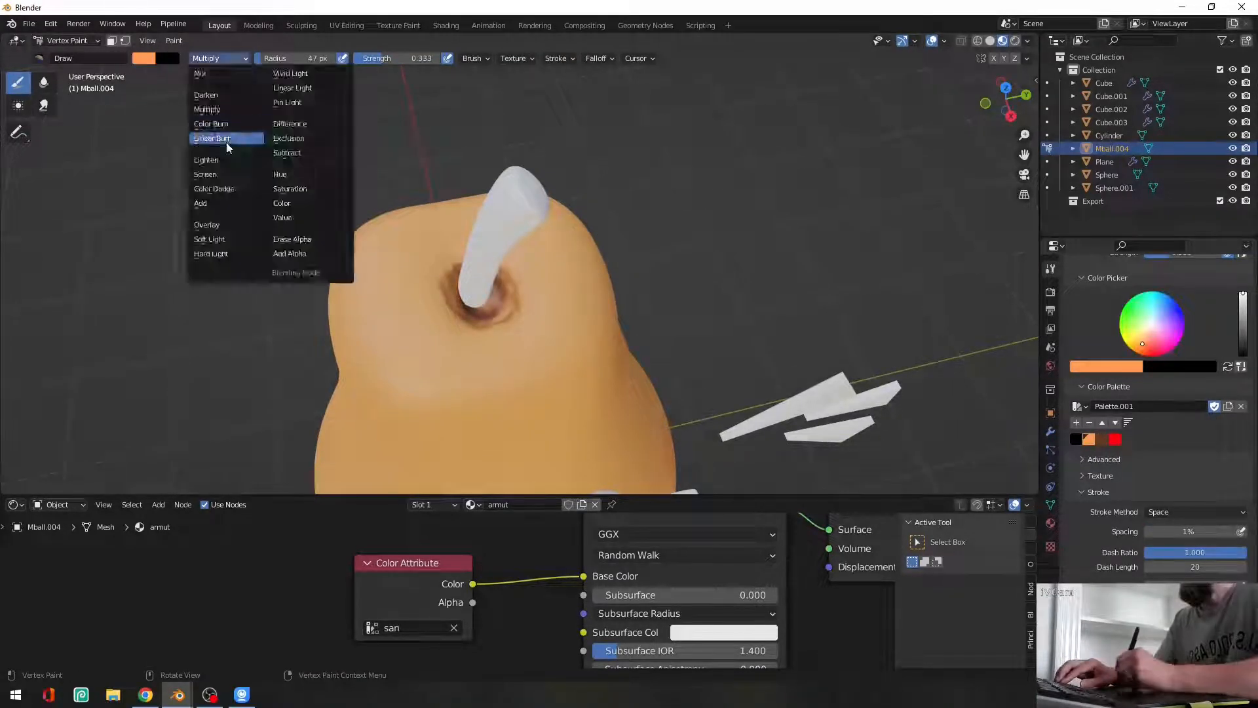
{"action": "left_click", "coordinate": [216, 174]}
{"action": "left_click_drag", "start_coordinate": [401, 328], "coordinate": [391, 261]}
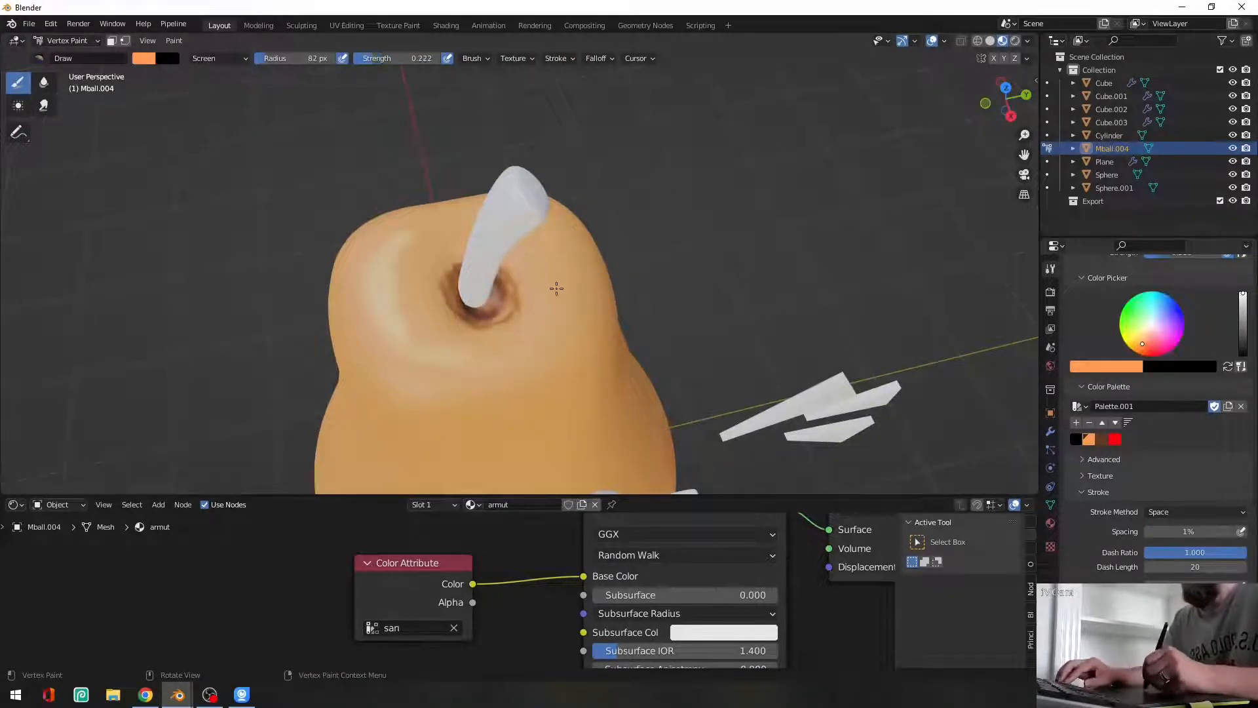
{"action": "middle_click_drag", "start_coordinate": [556, 288], "coordinate": [453, 271]}
{"action": "left_click_drag", "start_coordinate": [469, 326], "coordinate": [465, 321], "text": "shift"}
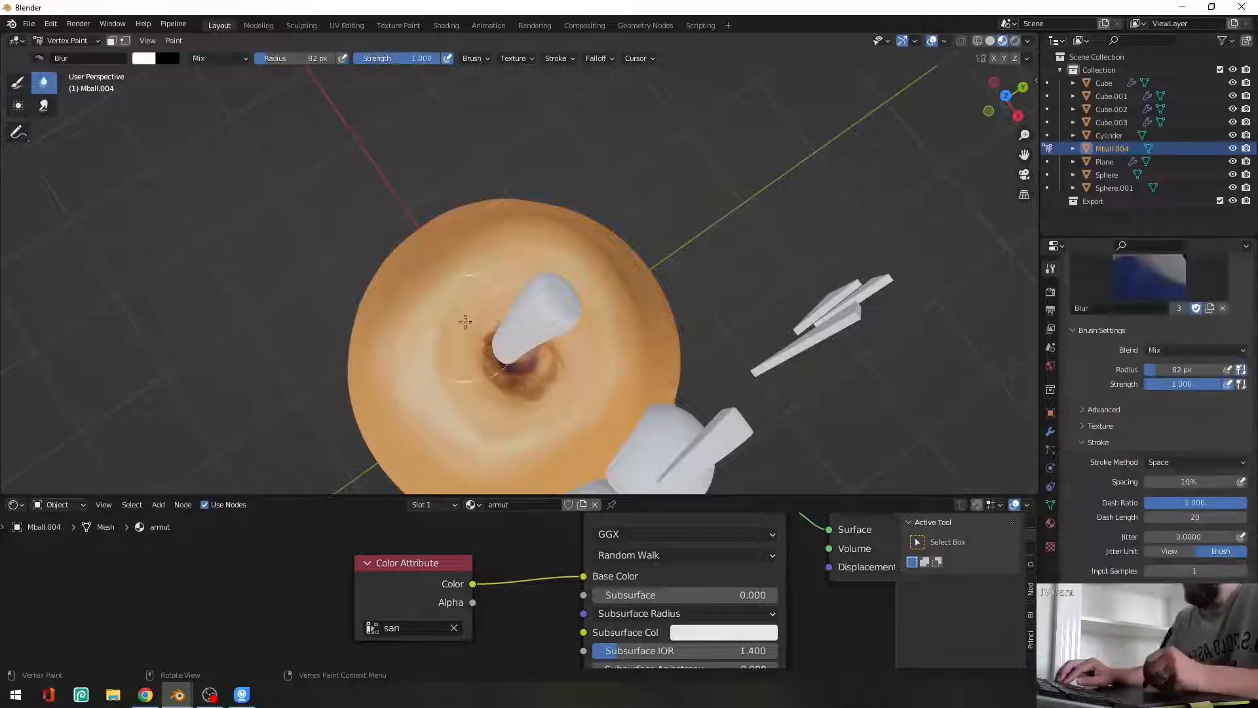
Set the Draw brush's blending to Multiply for shading the pear's body in orange
{"action": "mouse_move", "coordinate": [493, 261]}
{"action": "middle_mouse_down"}
{"action": "mouse_move", "coordinate": [520, 317]}
{"action": "mouse_move", "coordinate": [528, 247]}
{"action": "mouse_move", "coordinate": [492, 312]}
{"action": "middle_mouse_up"}
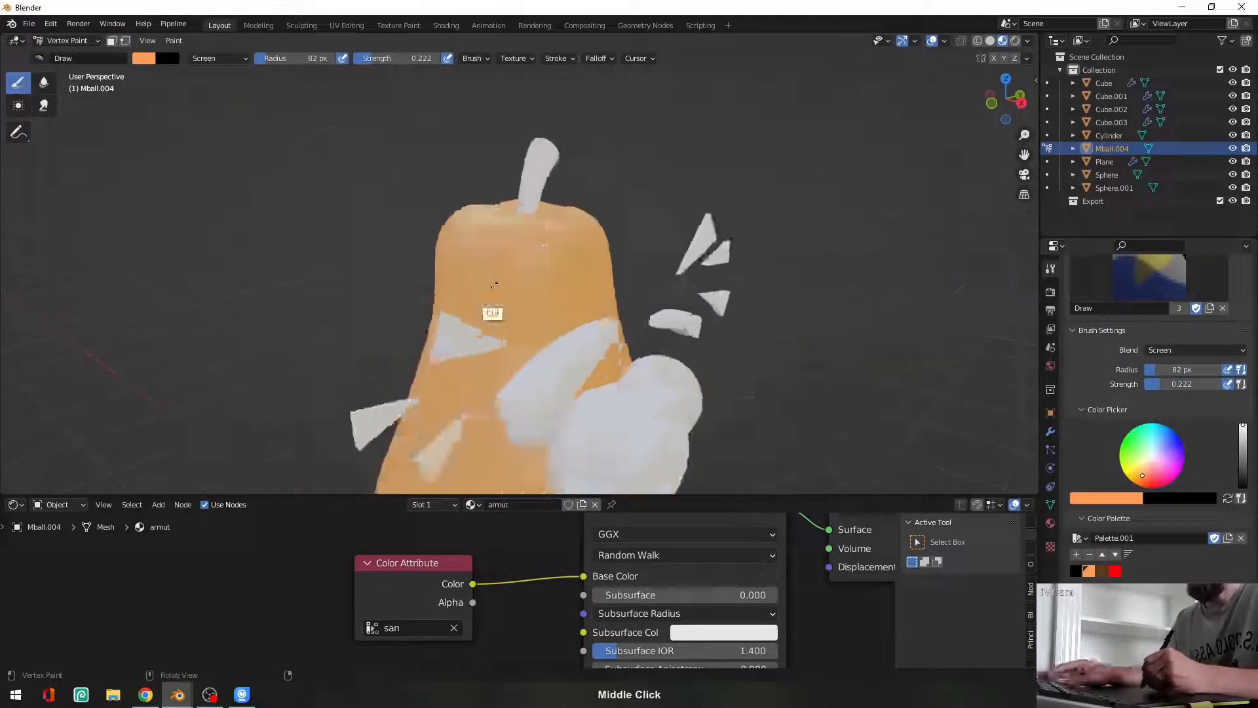
{"action": "left_click", "coordinate": [220, 58]}
{"action": "left_click", "coordinate": [208, 109]}
{"action": "middle_click_drag", "start_coordinate": [478, 262], "coordinate": [406, 170]}
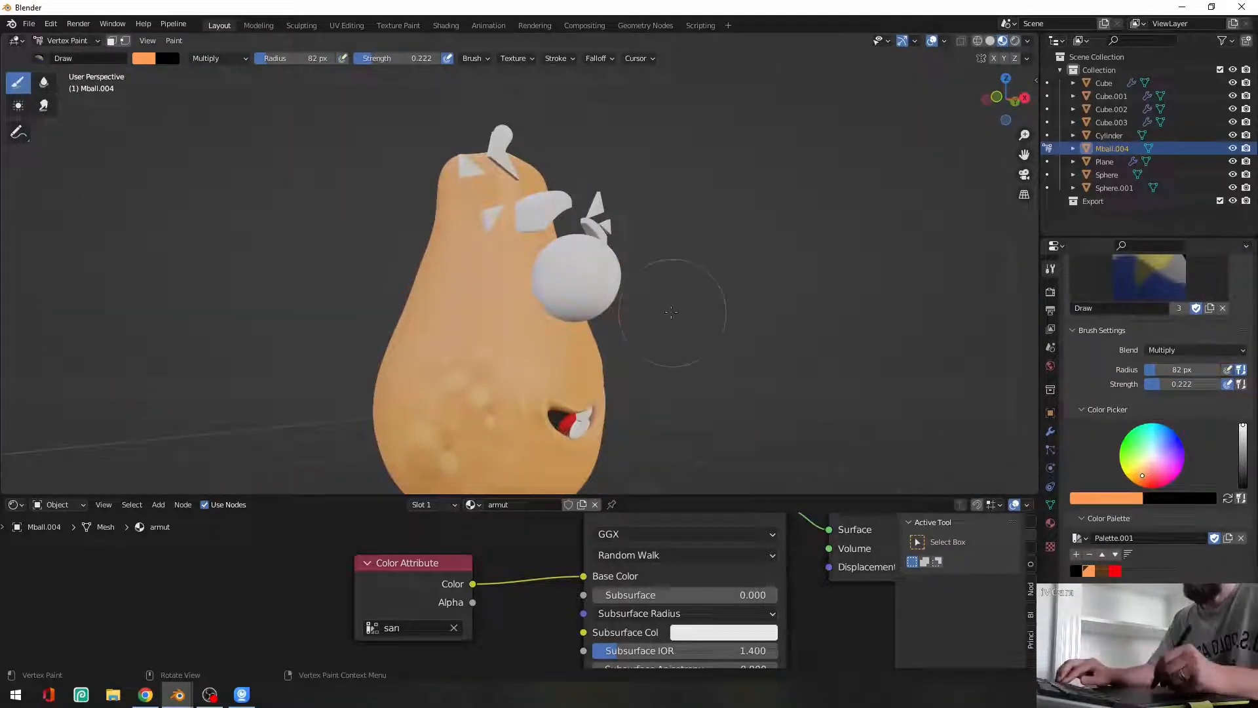